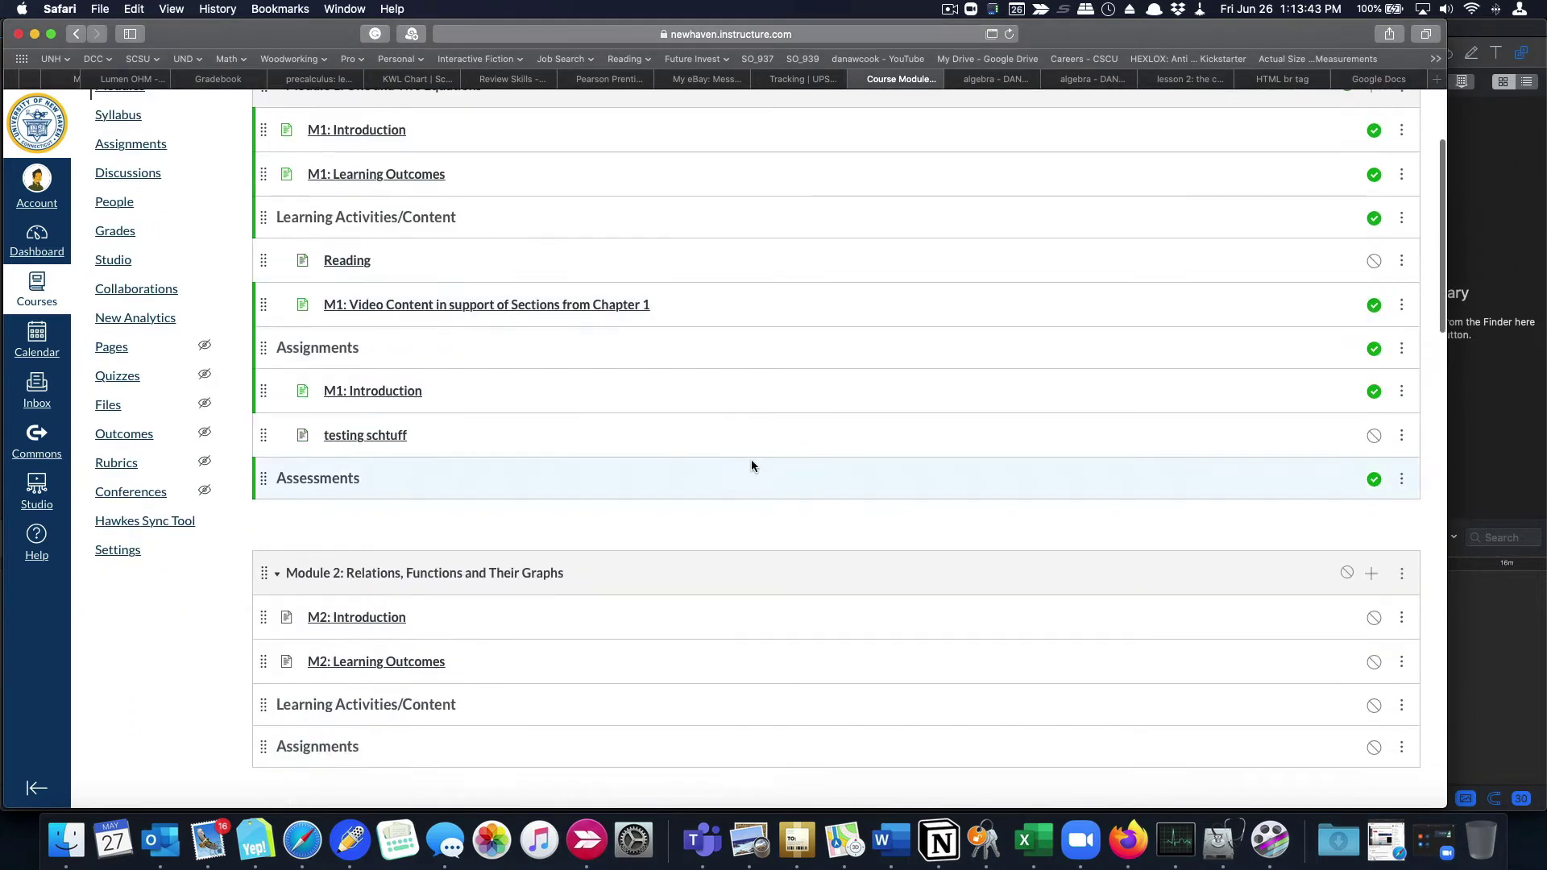
Scroll the Modules page down to Module 2 and Module 3: Polynomial Functions
scroll(670, 322, down, 9)
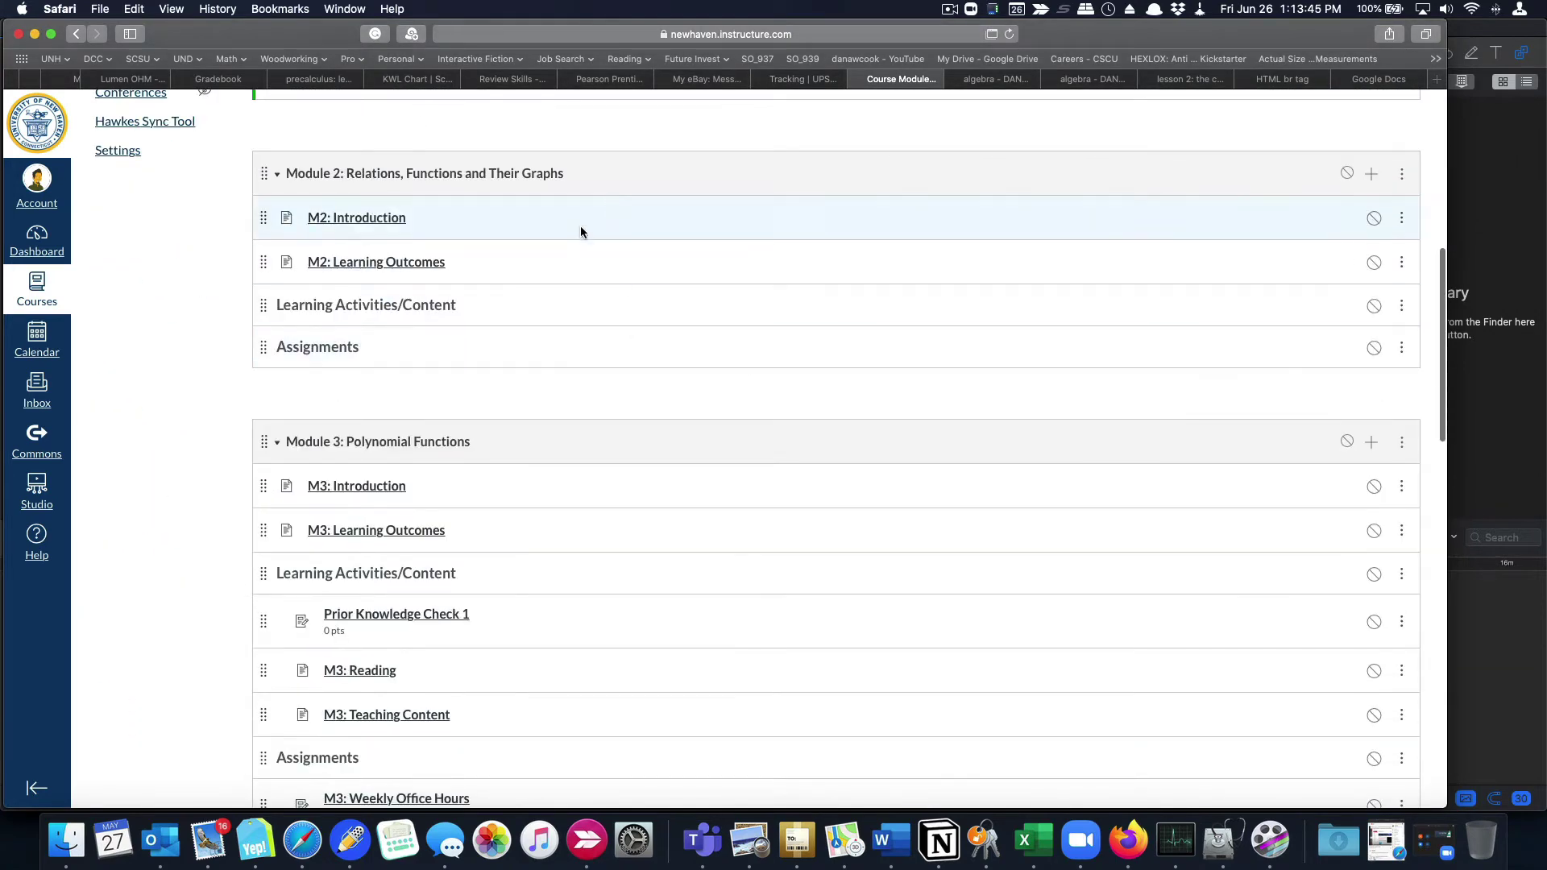
scroll(580, 232, down, 6)
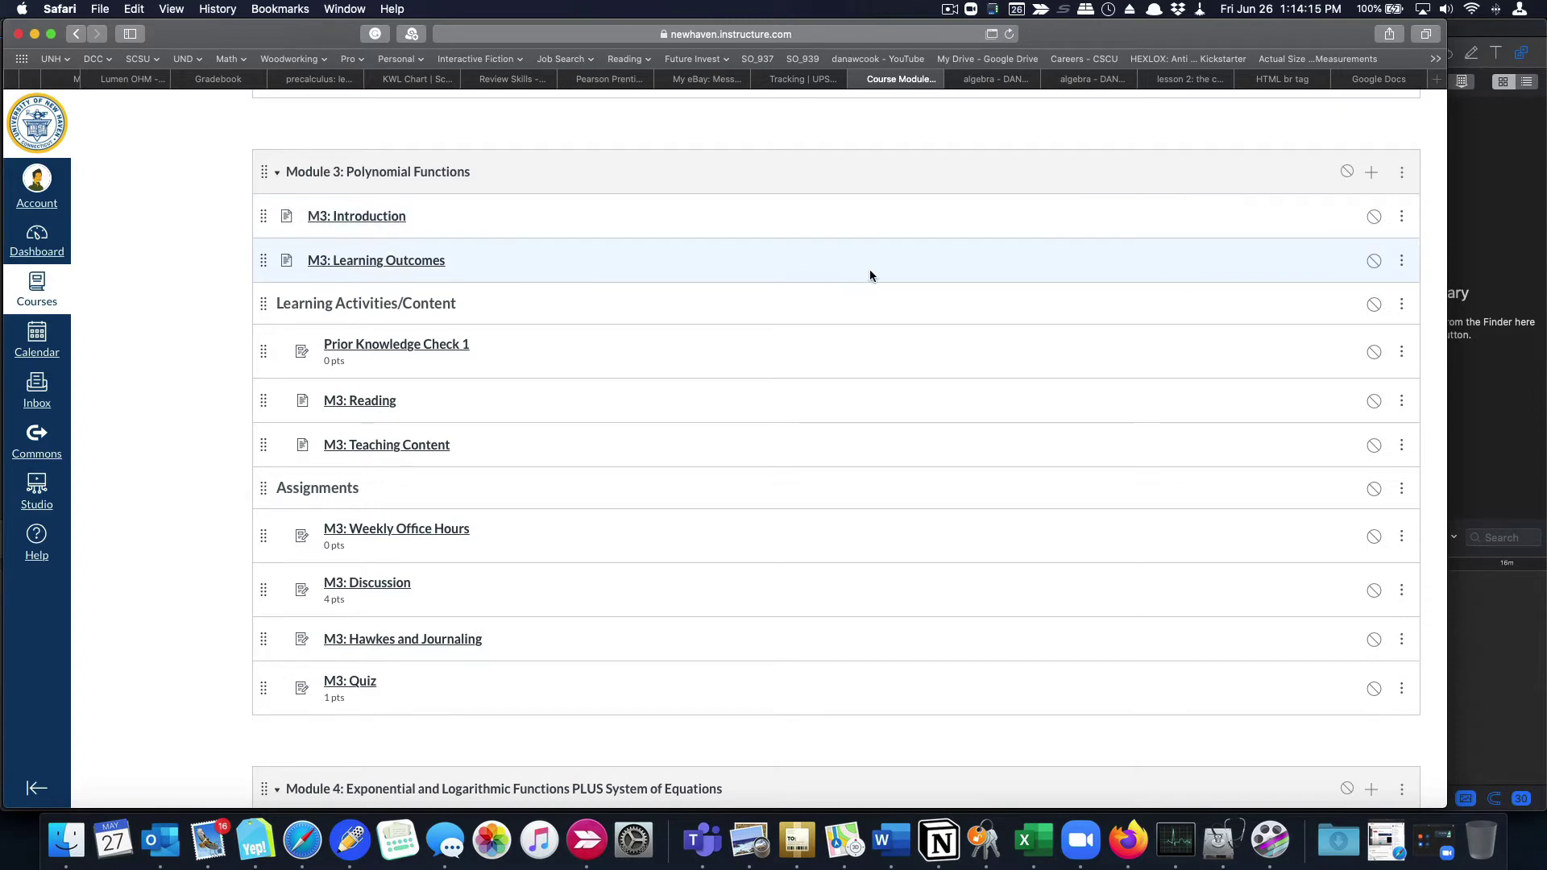
Collapse Modules 1–7, then re-expand only Module 3: Polynomial Functions to list its items
scroll(772, 263, up, 15)
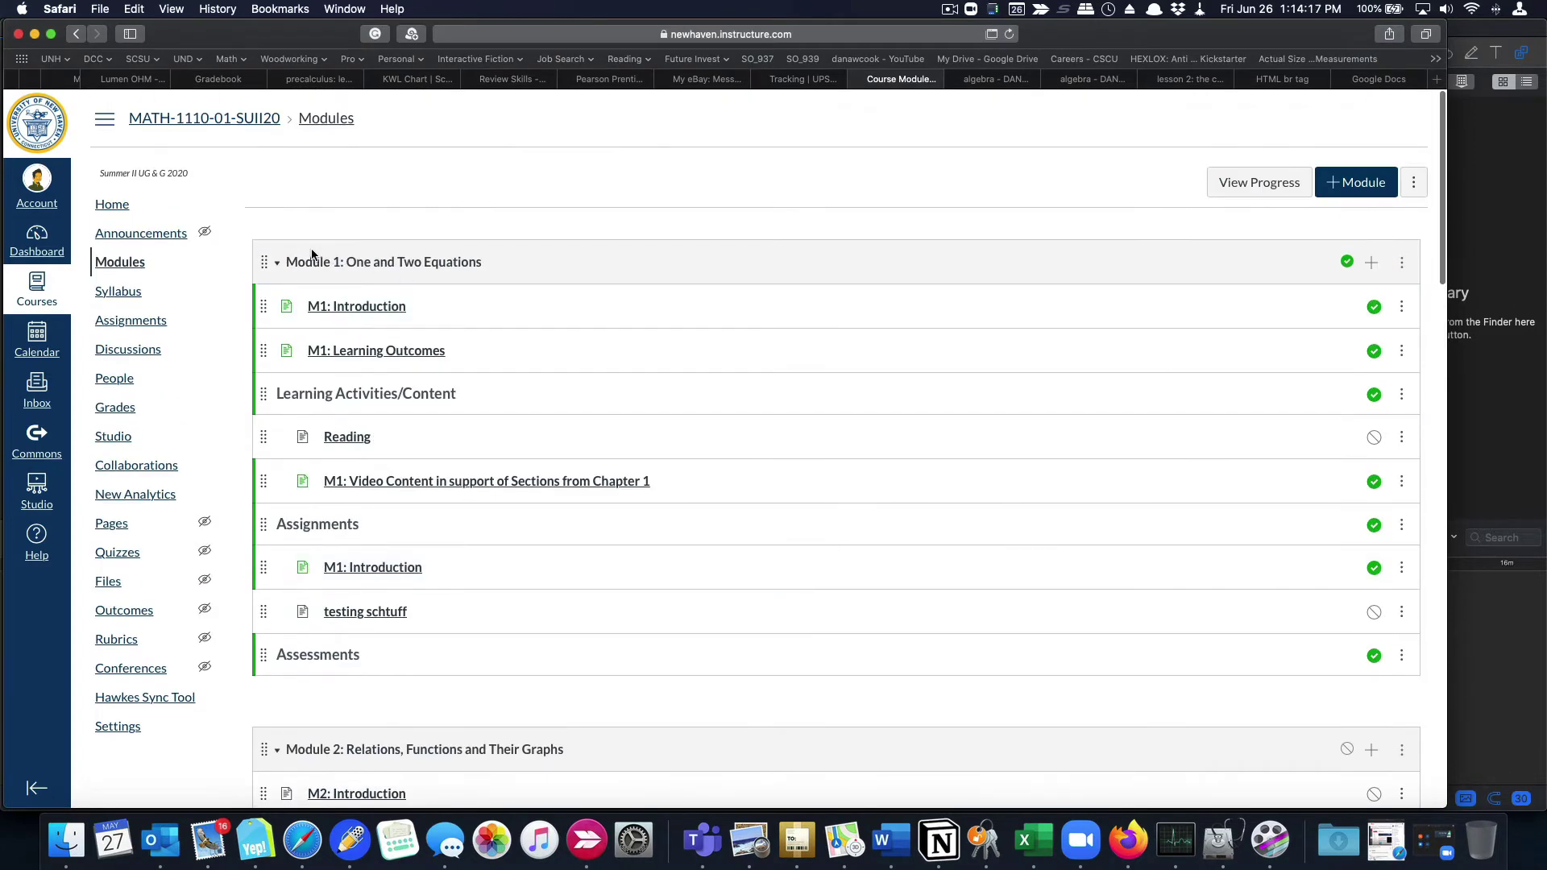
click(278, 266)
click(276, 348)
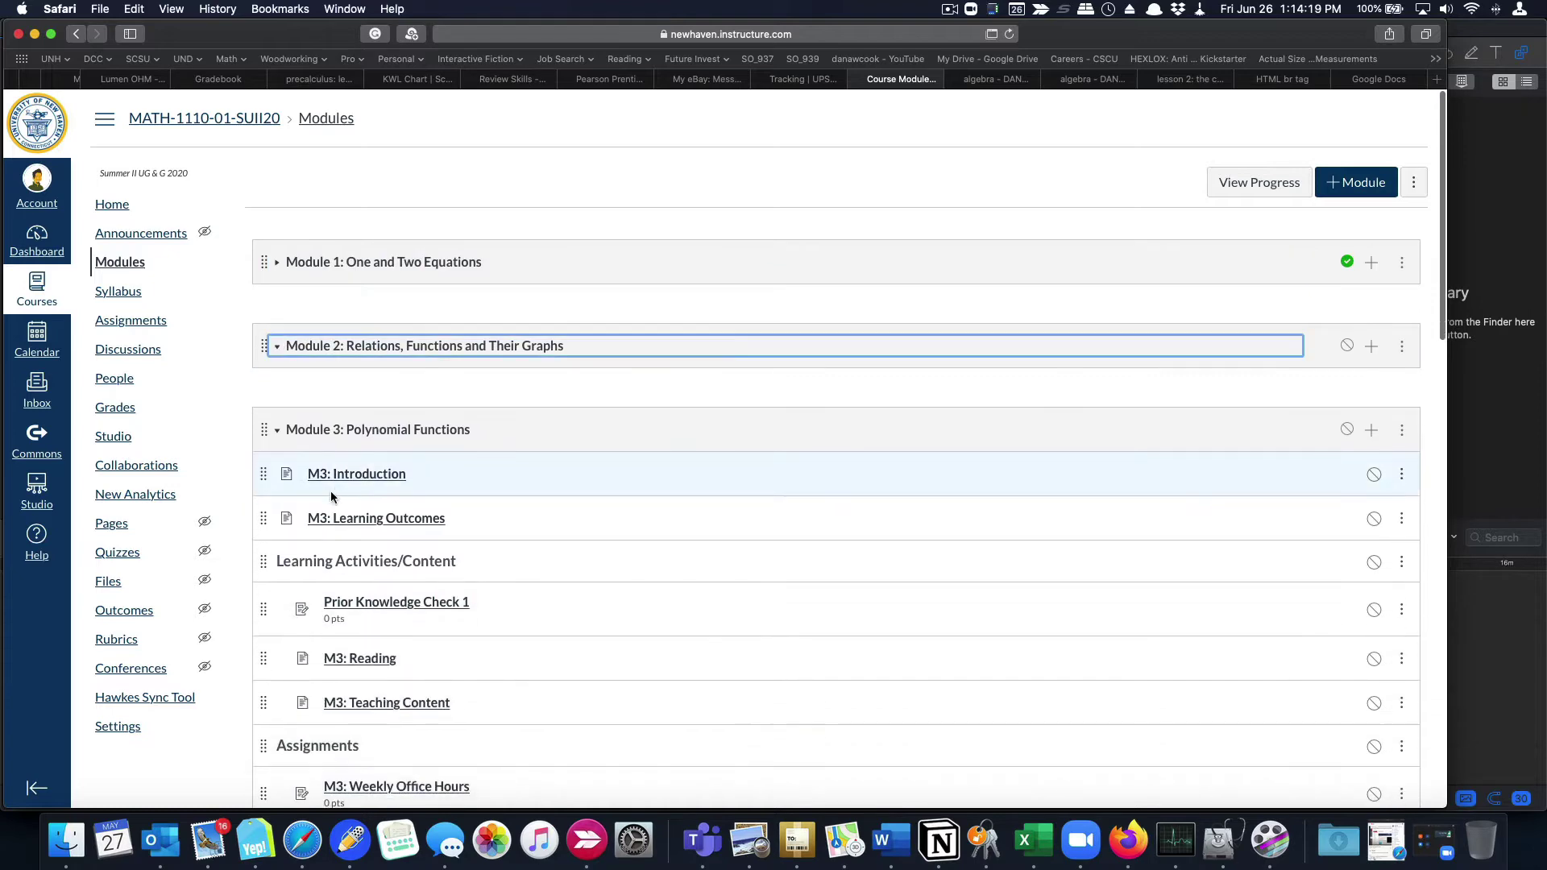
click(276, 431)
scroll(770, 497, down, 2)
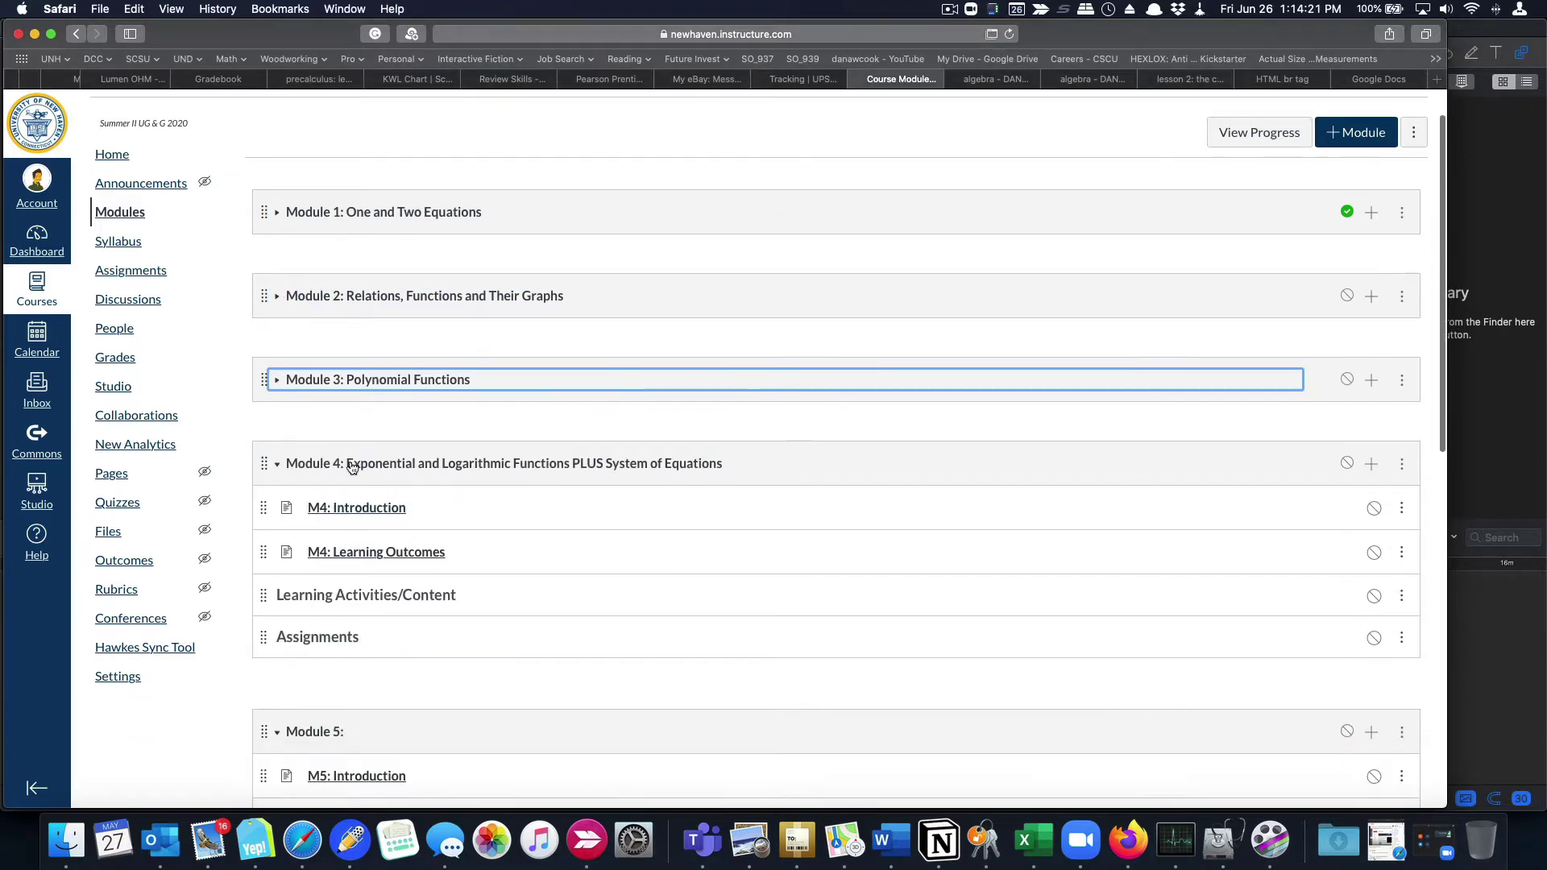
click(278, 463)
scroll(636, 524, down, 10)
click(276, 210)
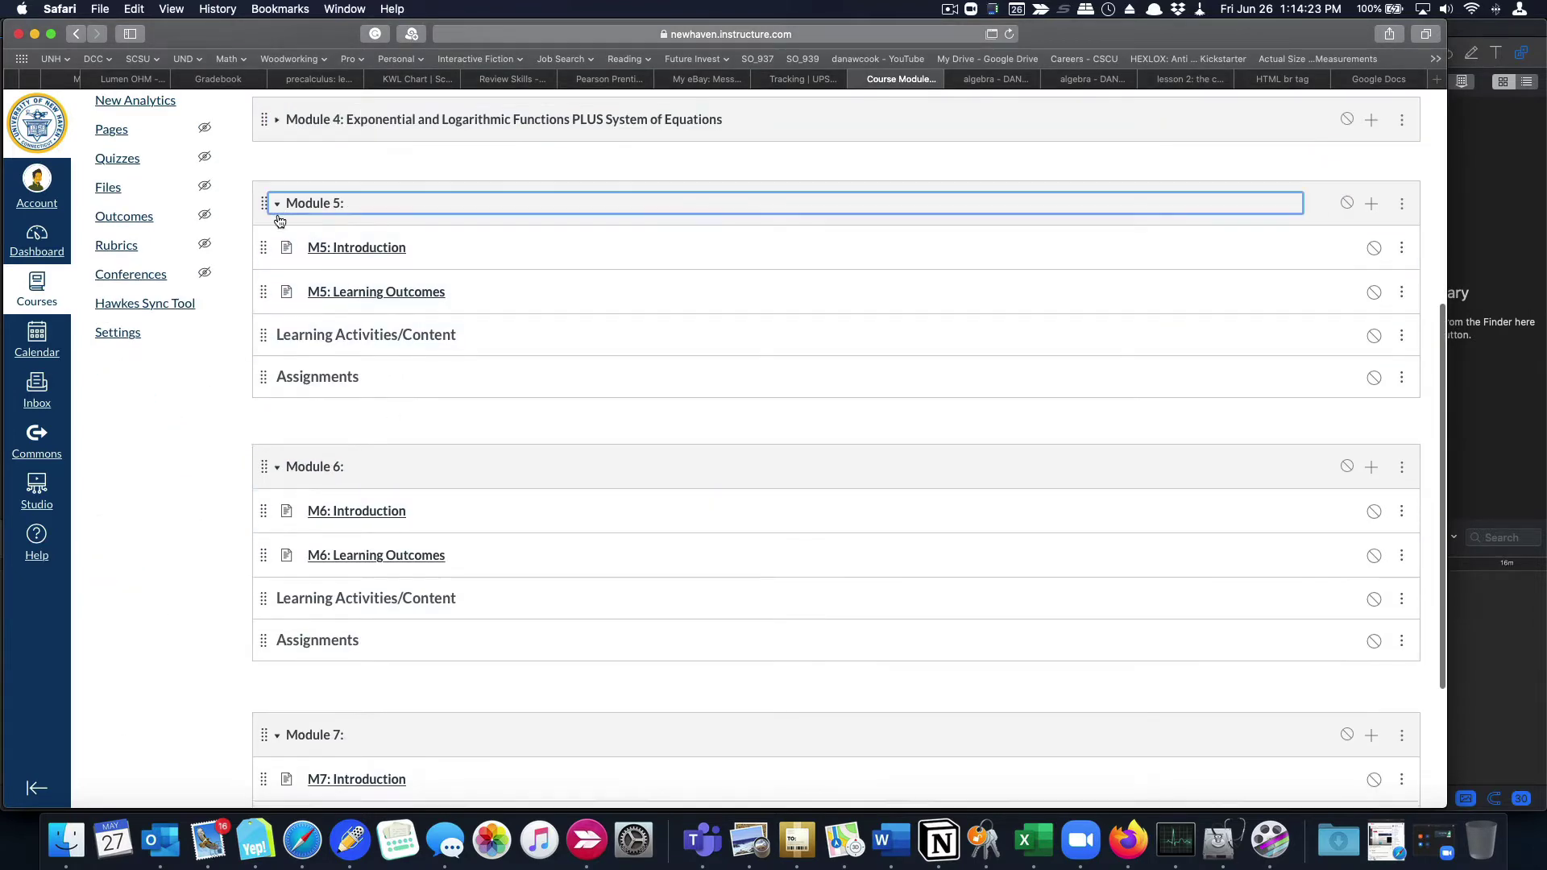
click(277, 287)
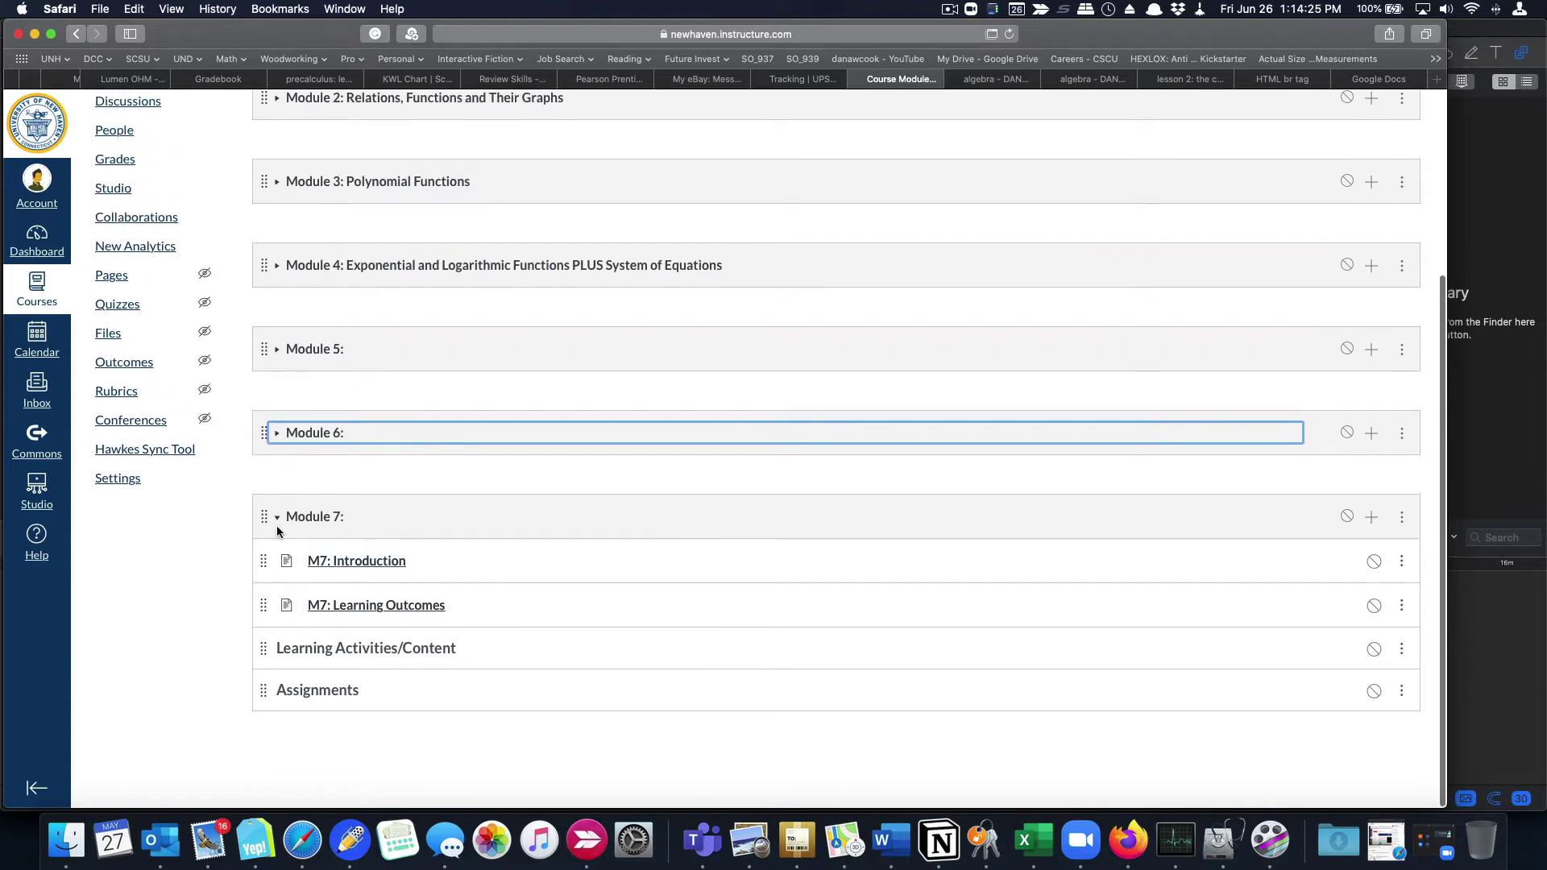
click(277, 517)
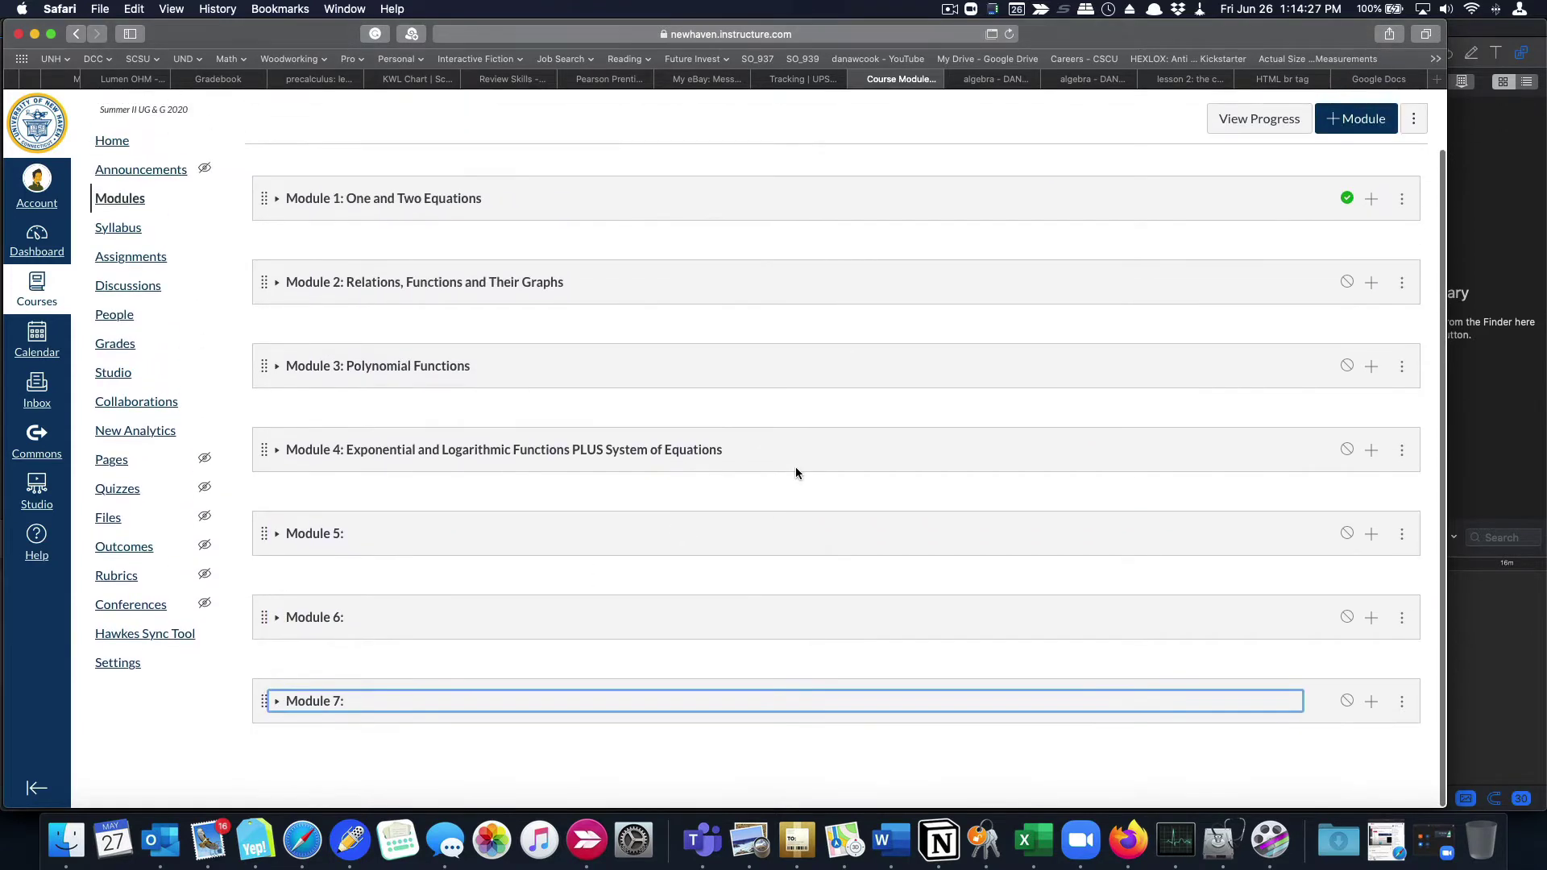
click(268, 364)
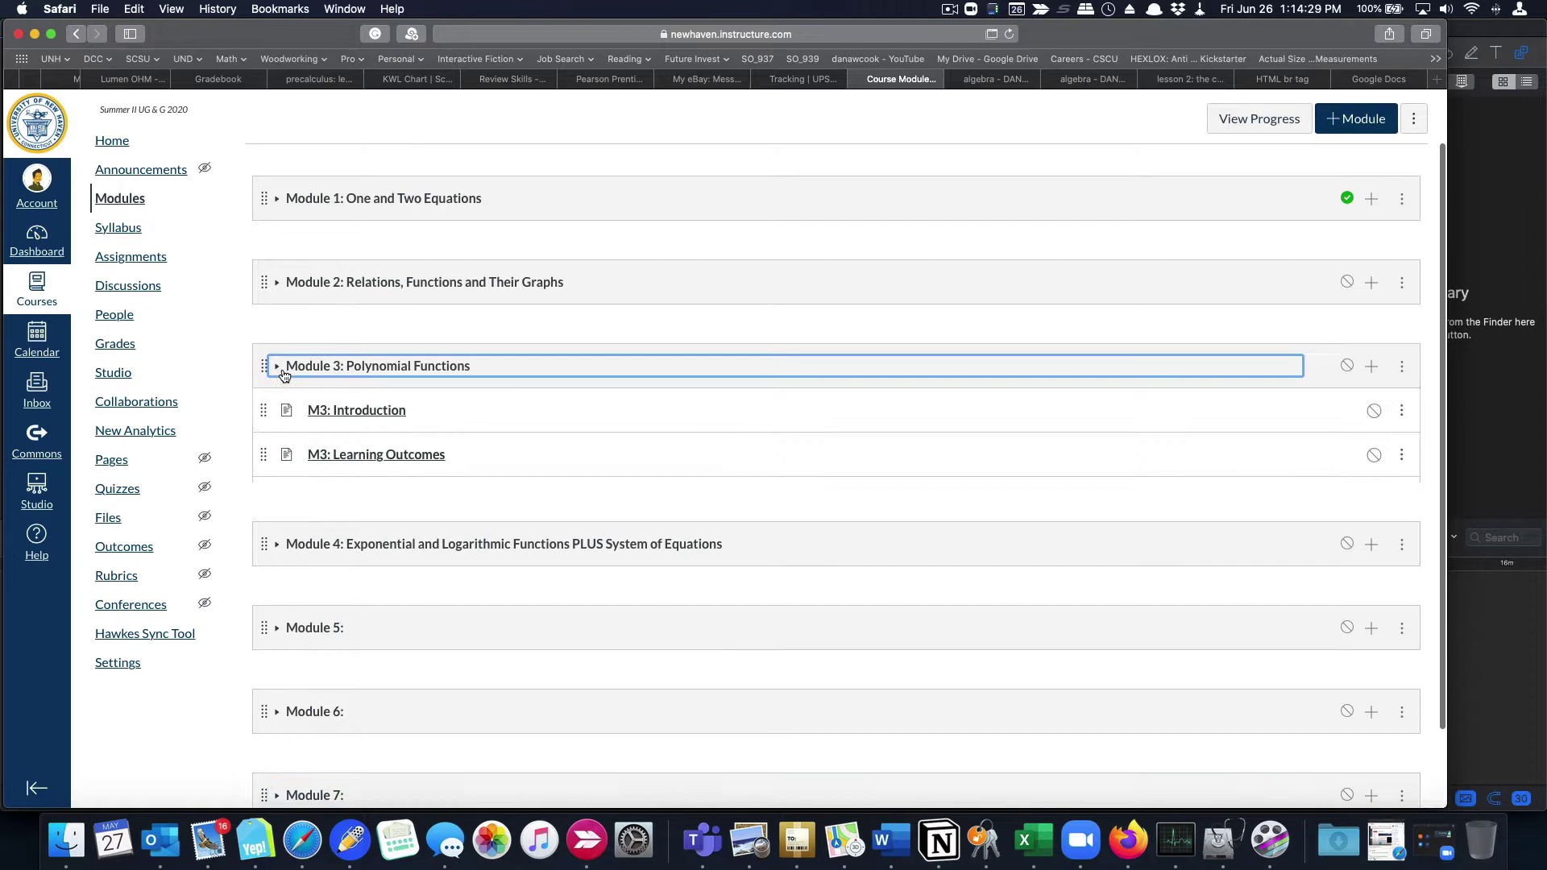
scroll(764, 429, down, 5)
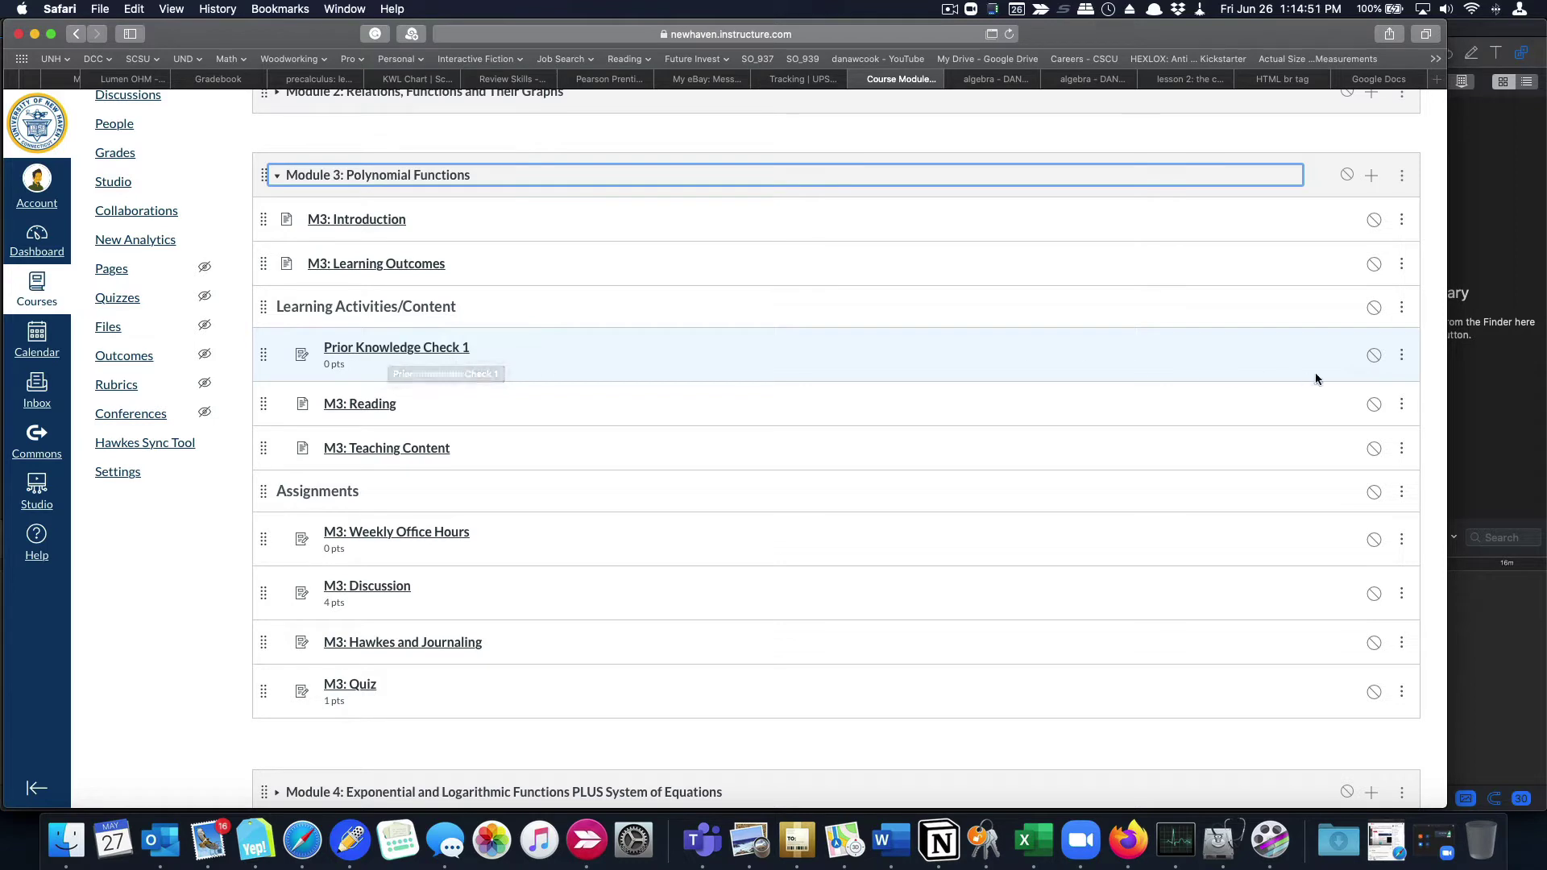
click(1401, 358)
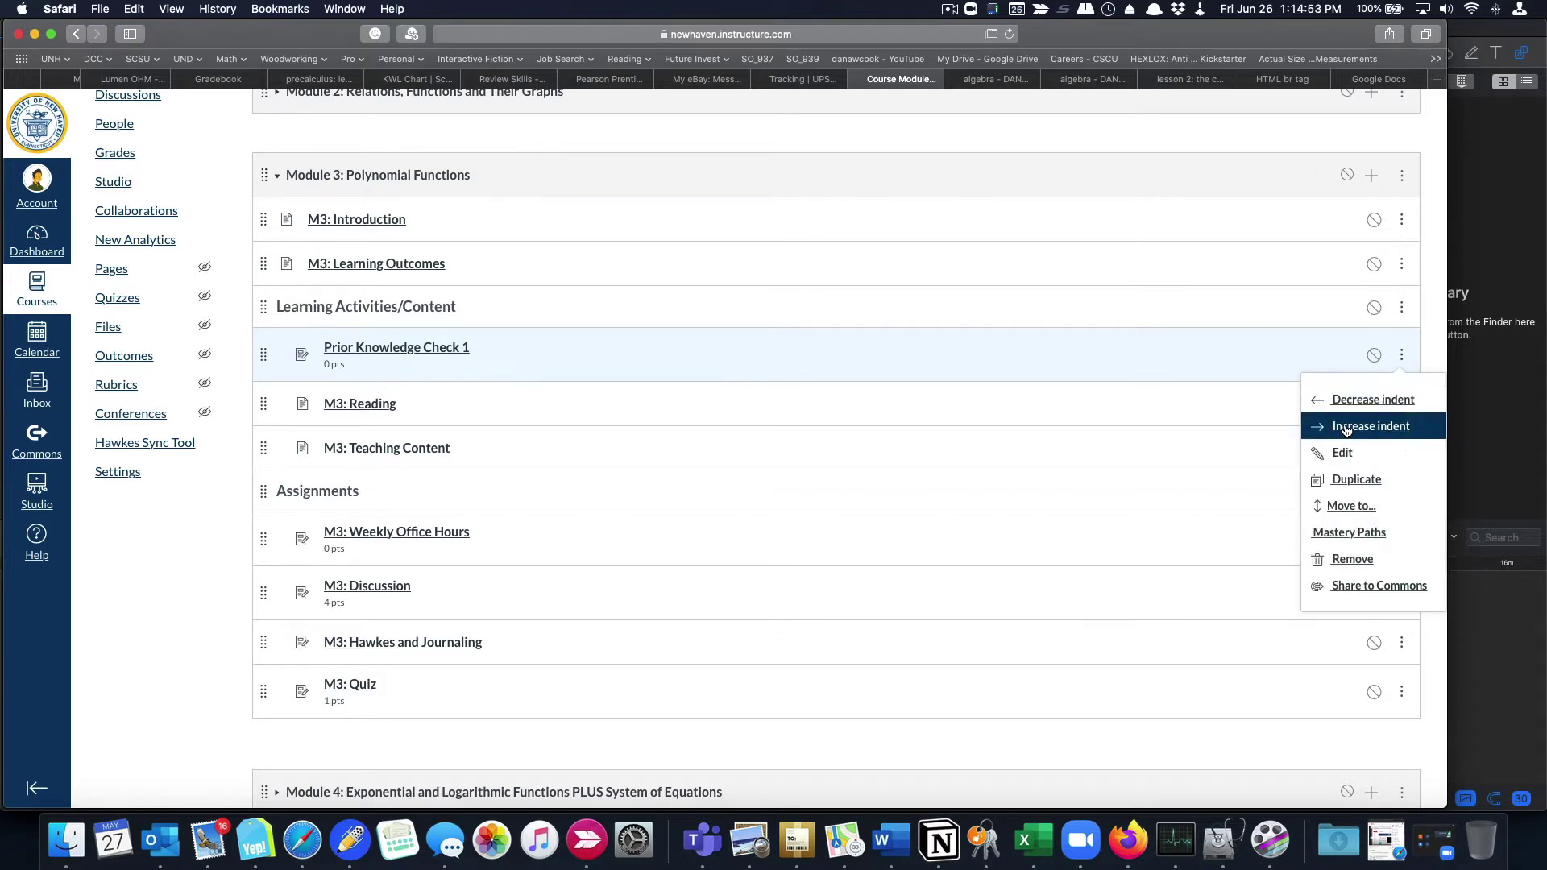
click(1342, 454)
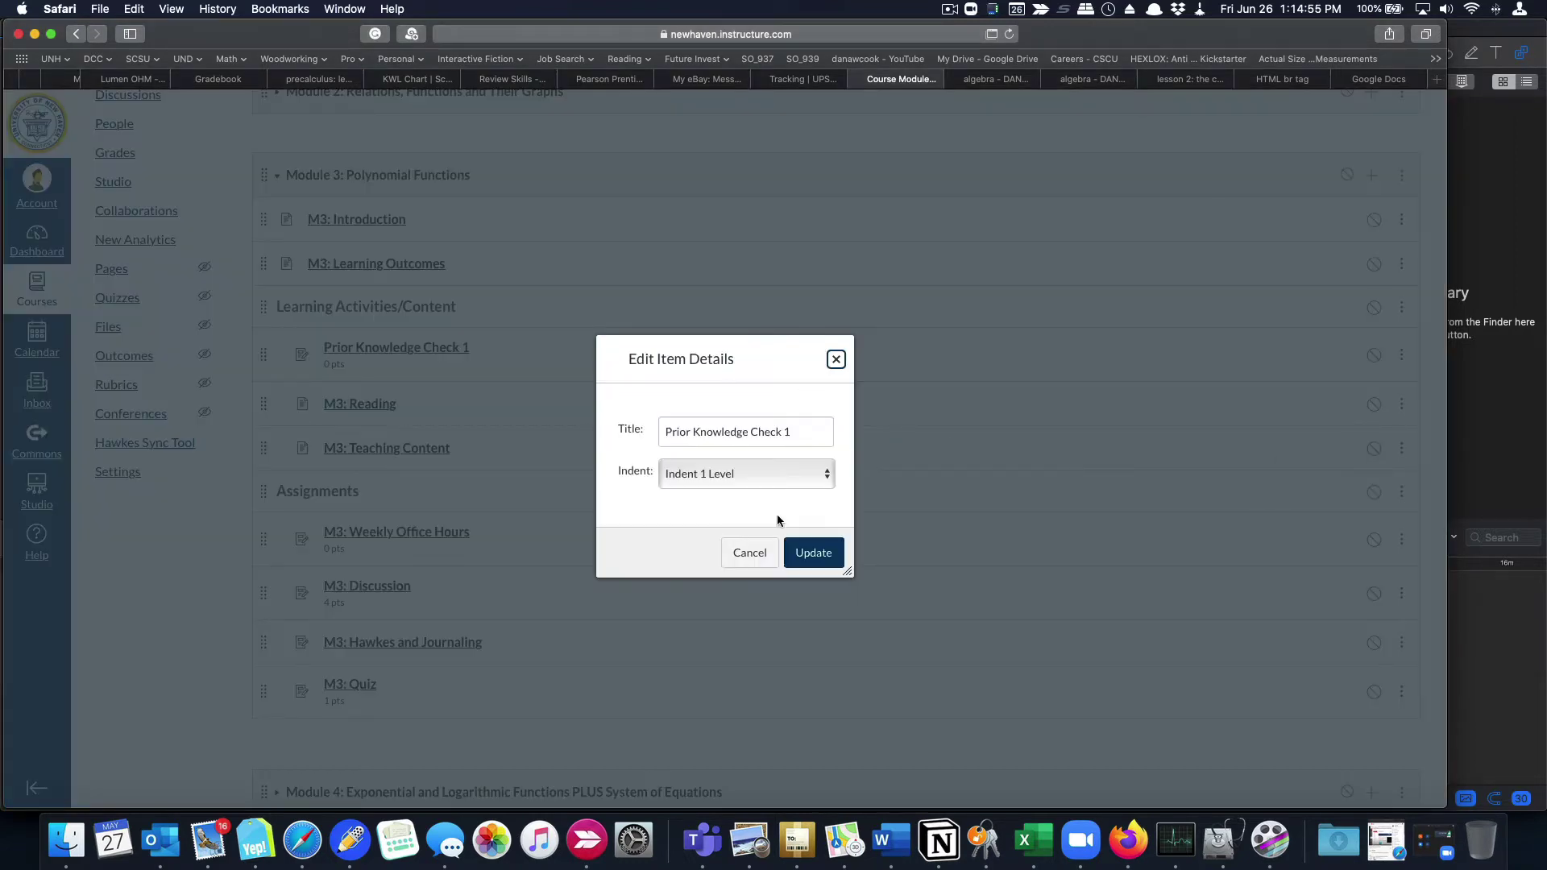
click(820, 482)
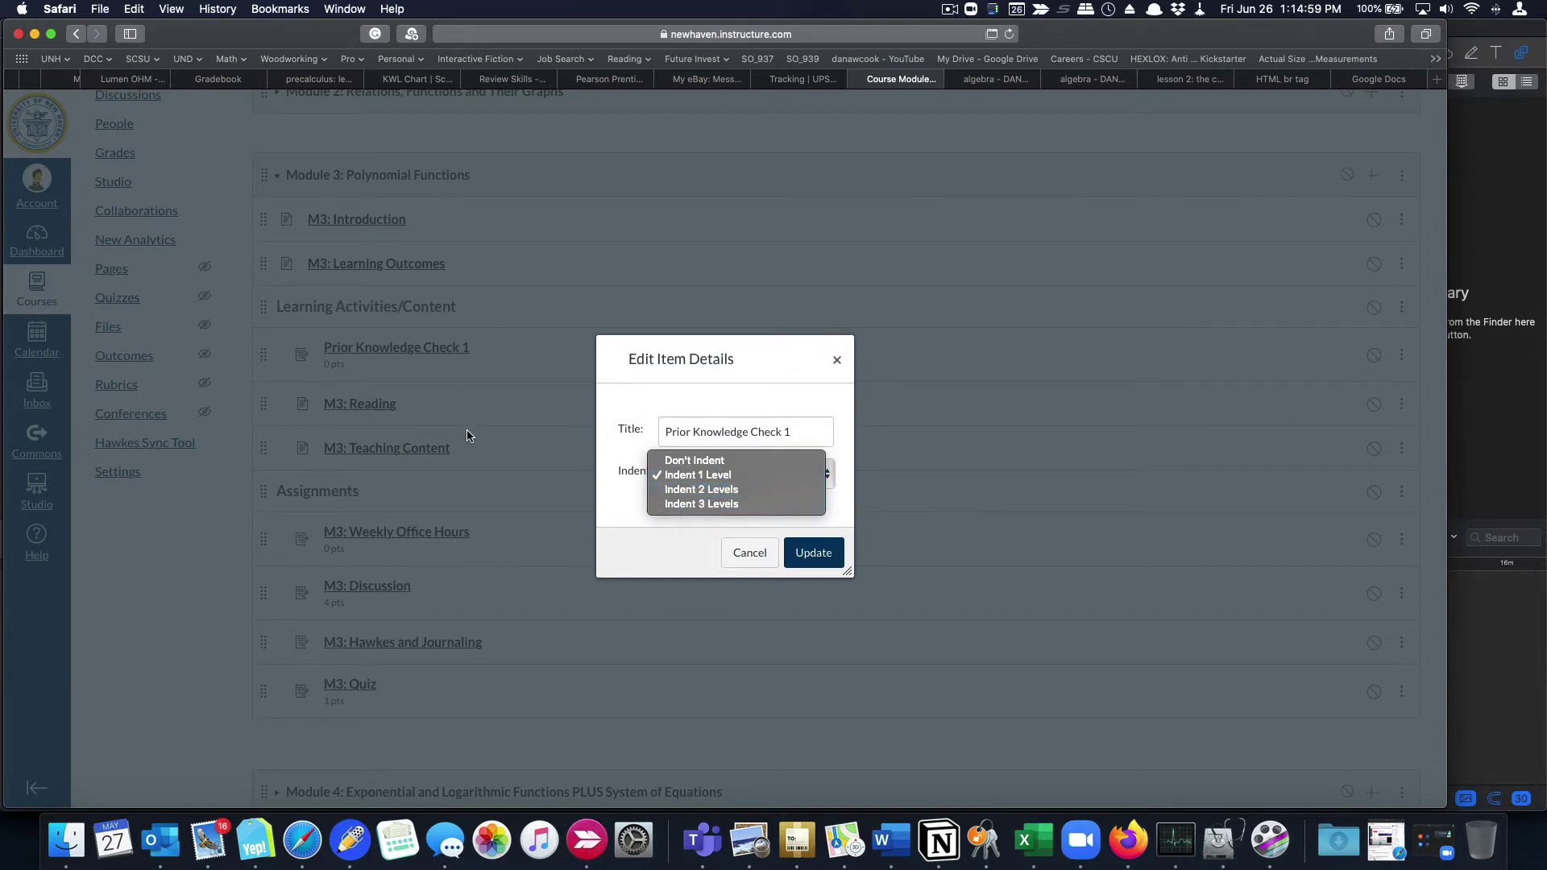
click(745, 552)
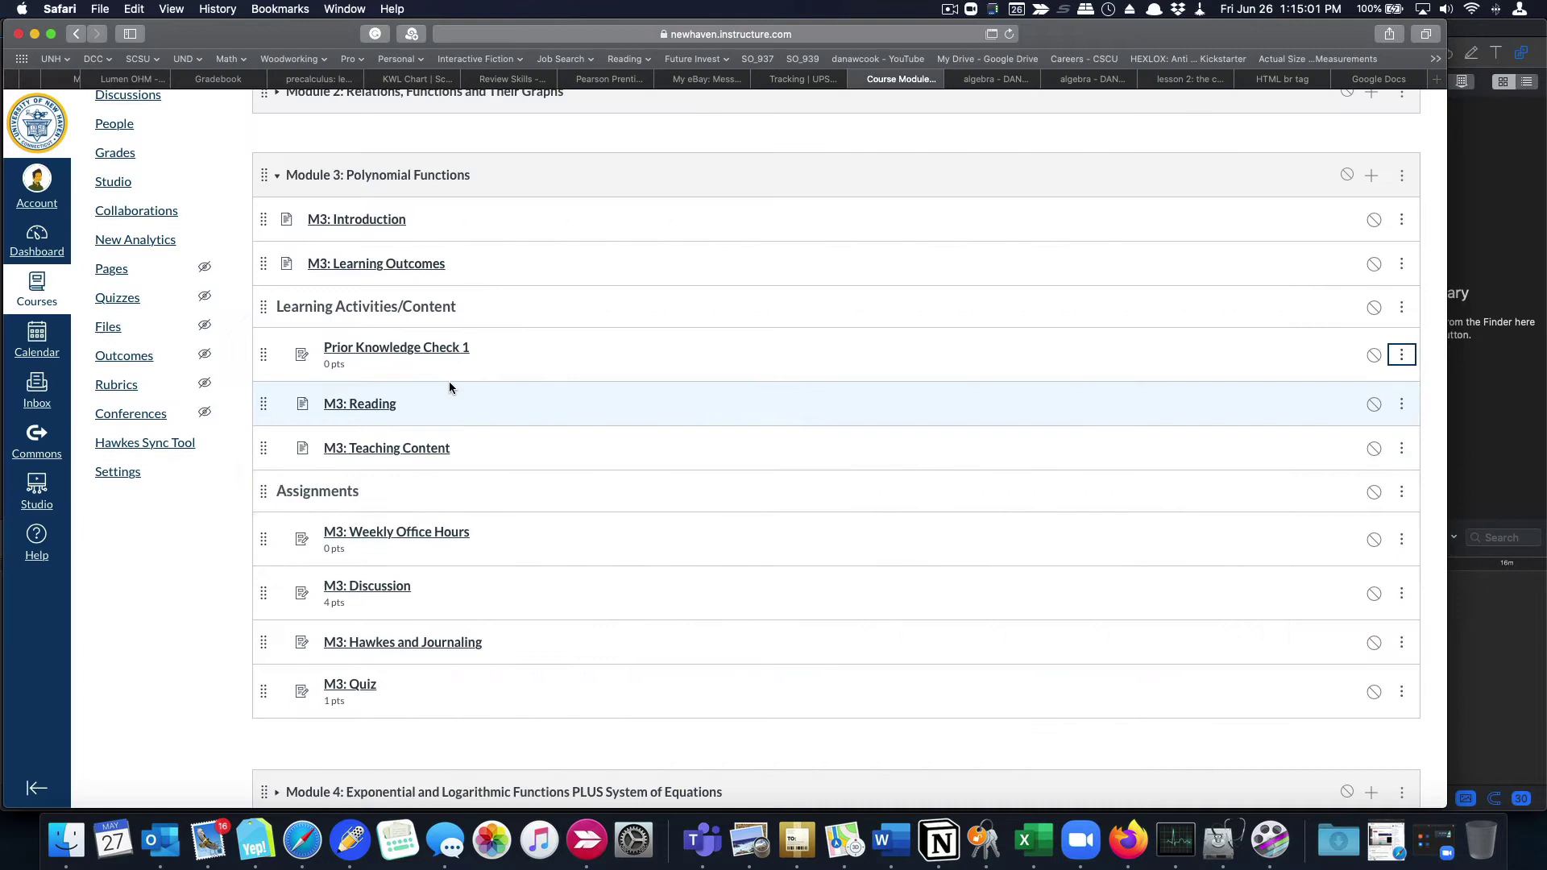
click(368, 229)
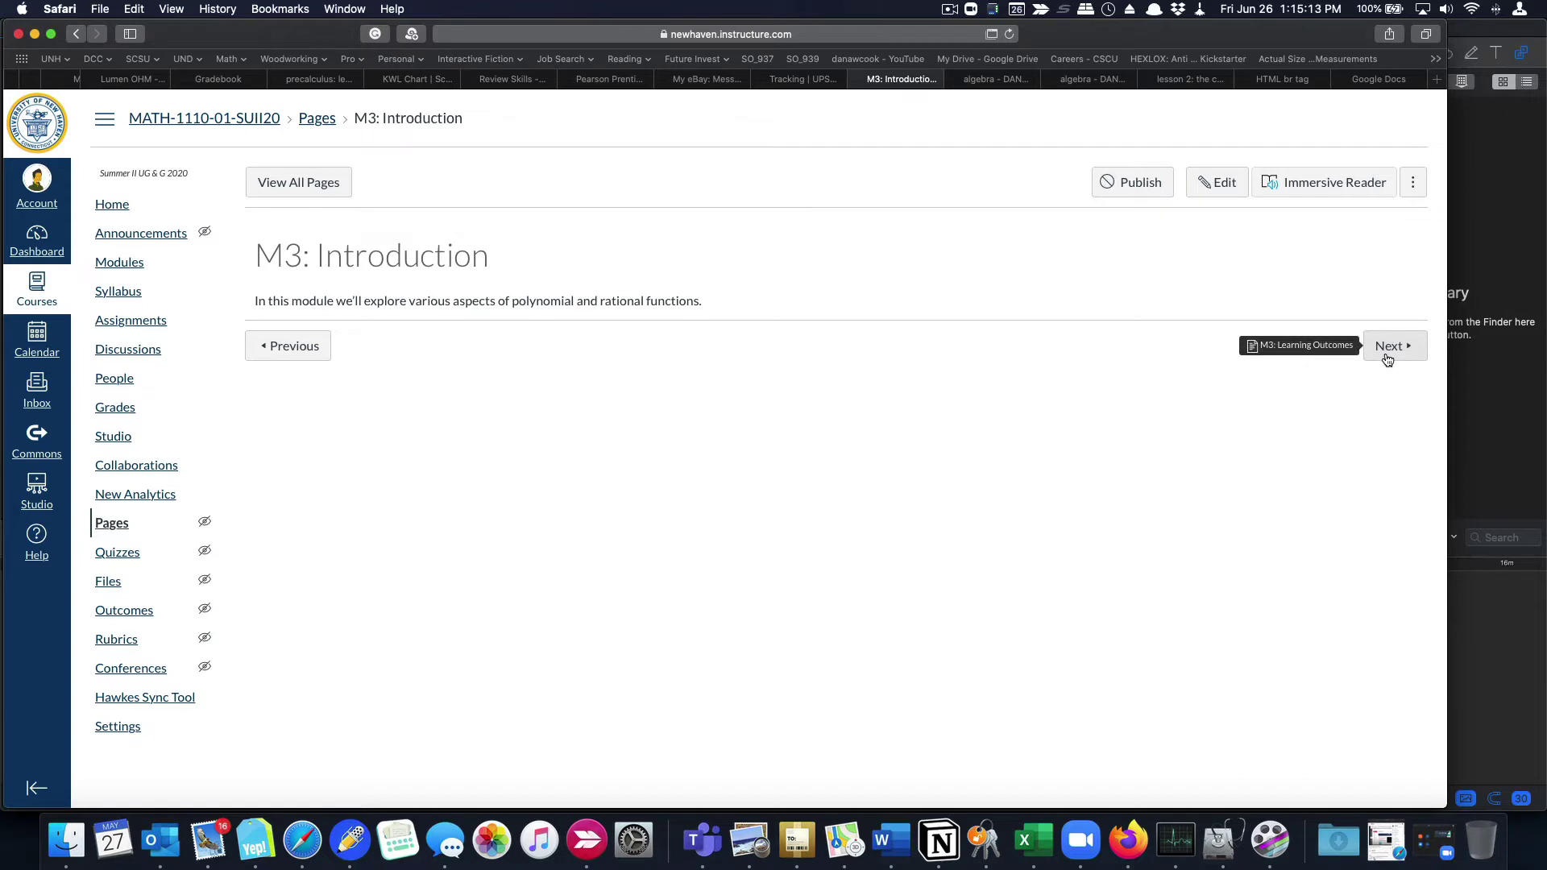
Advance from M3: Introduction through M3: Learning Outcomes to the Prior Knowledge Check 1 assignment
click(1387, 359)
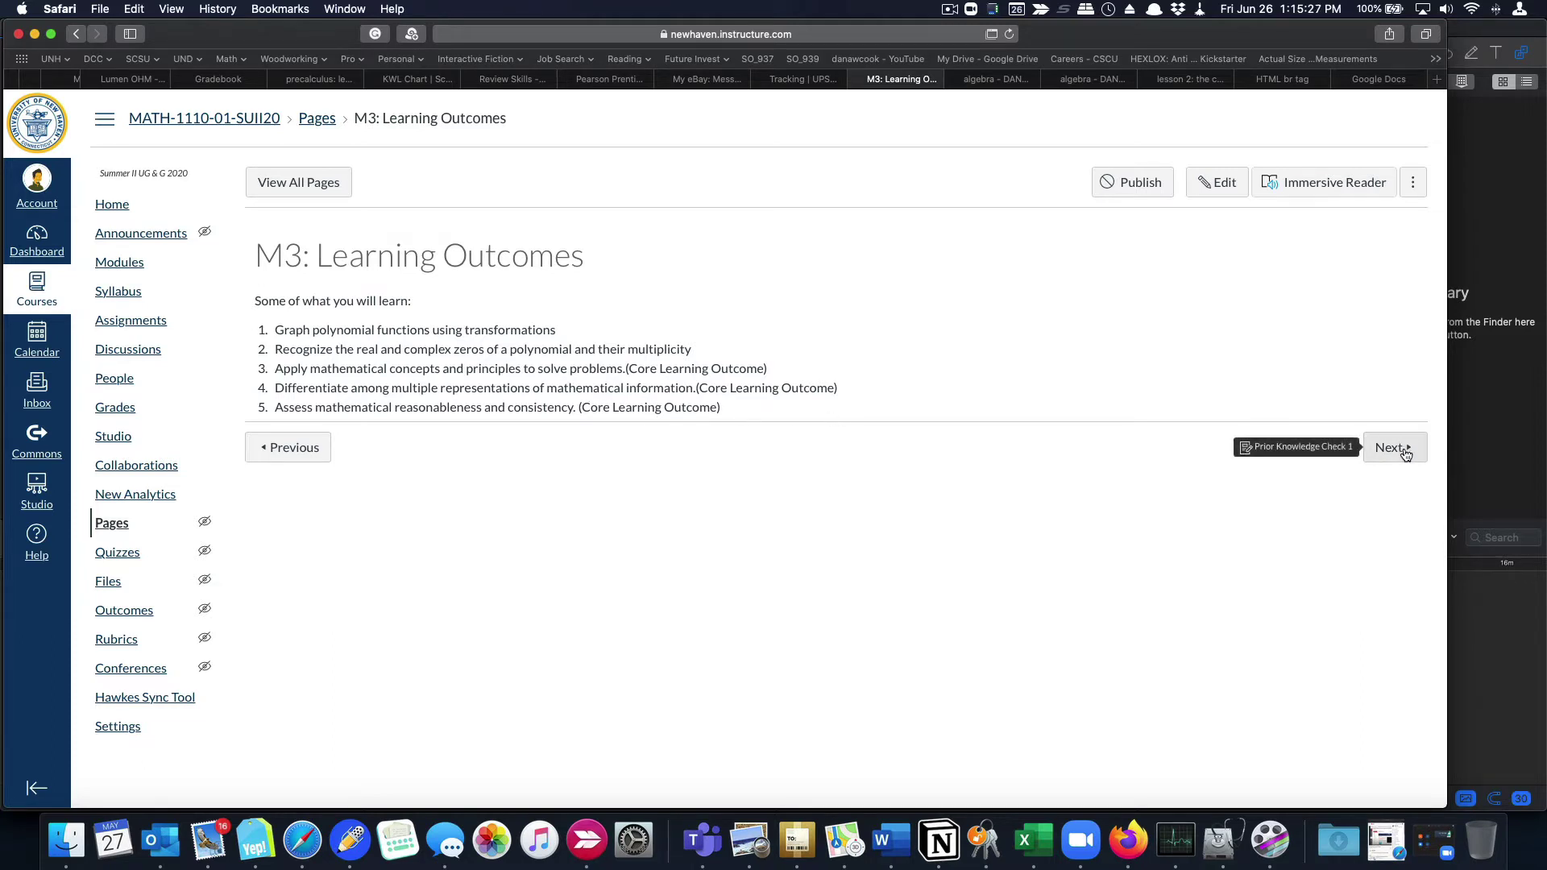
click(1390, 448)
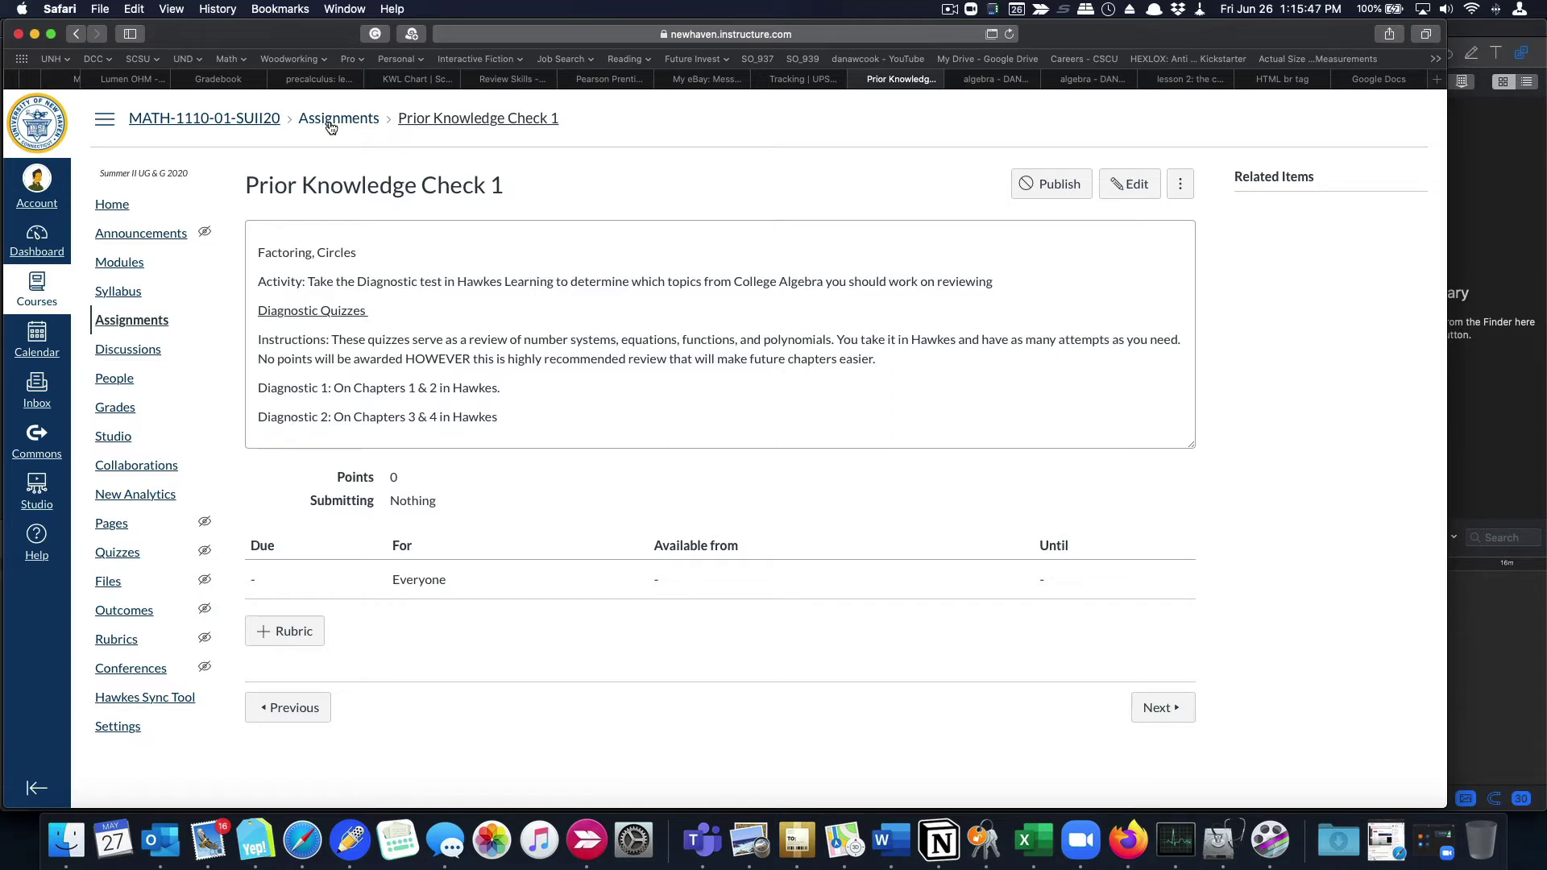
click(128, 263)
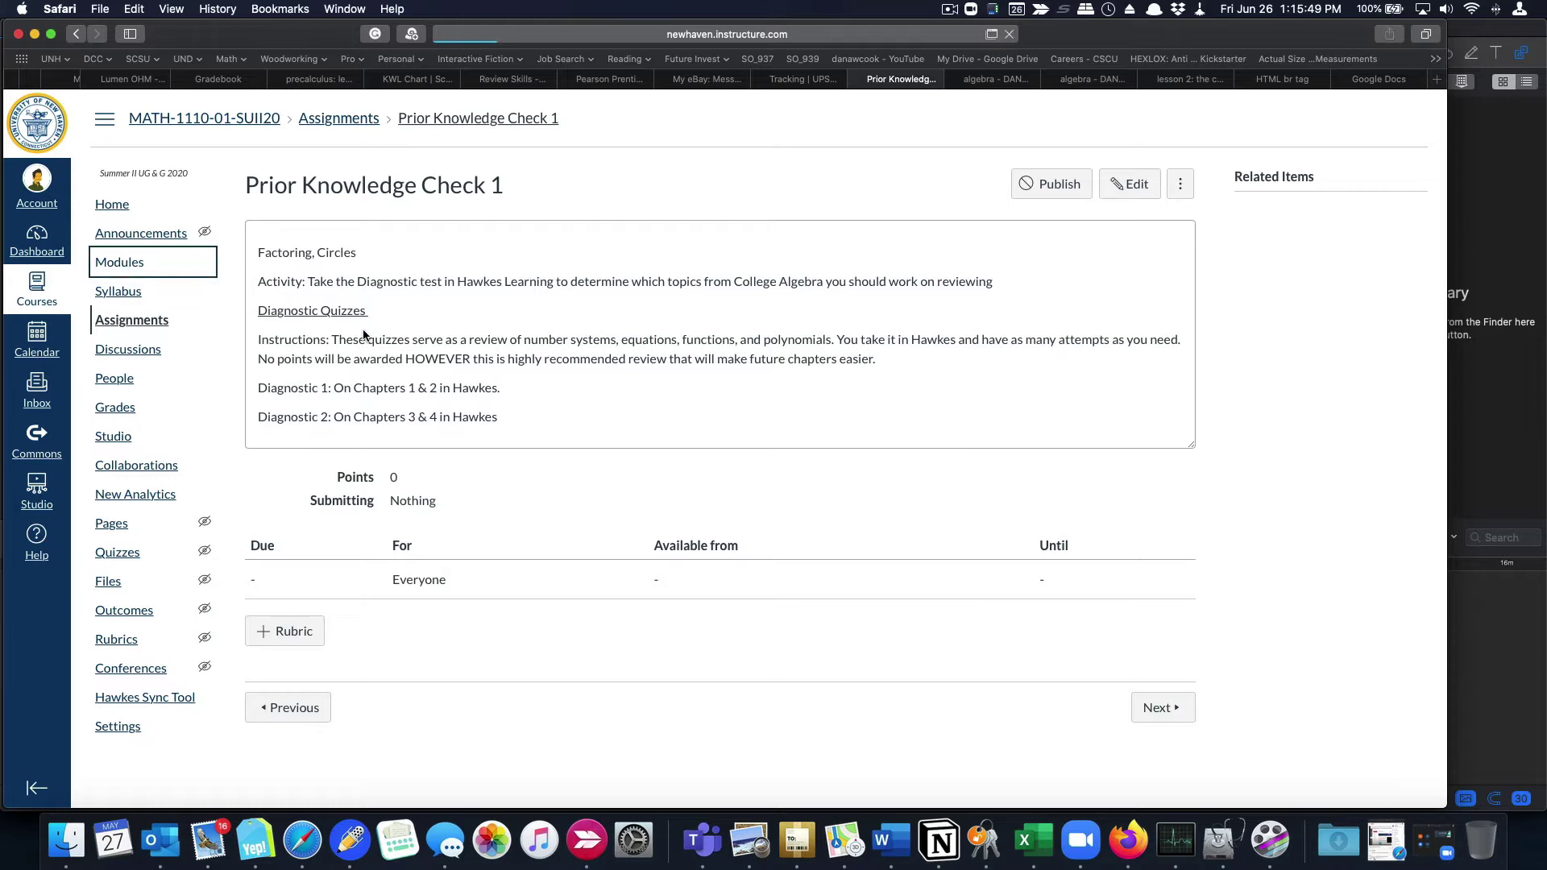
scroll(399, 354, down, 10)
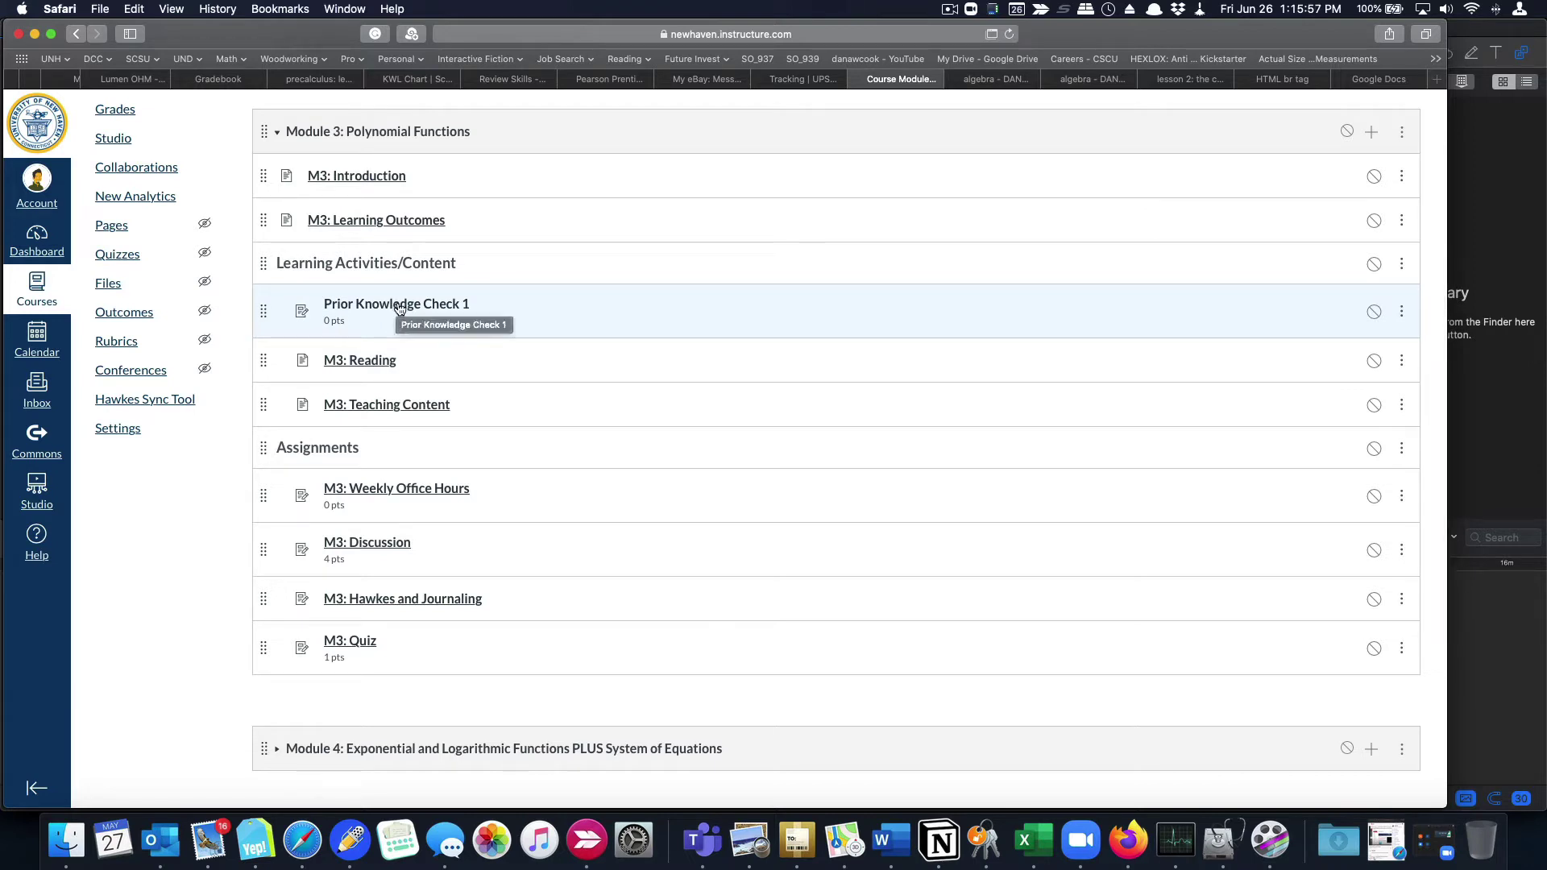
click(399, 309)
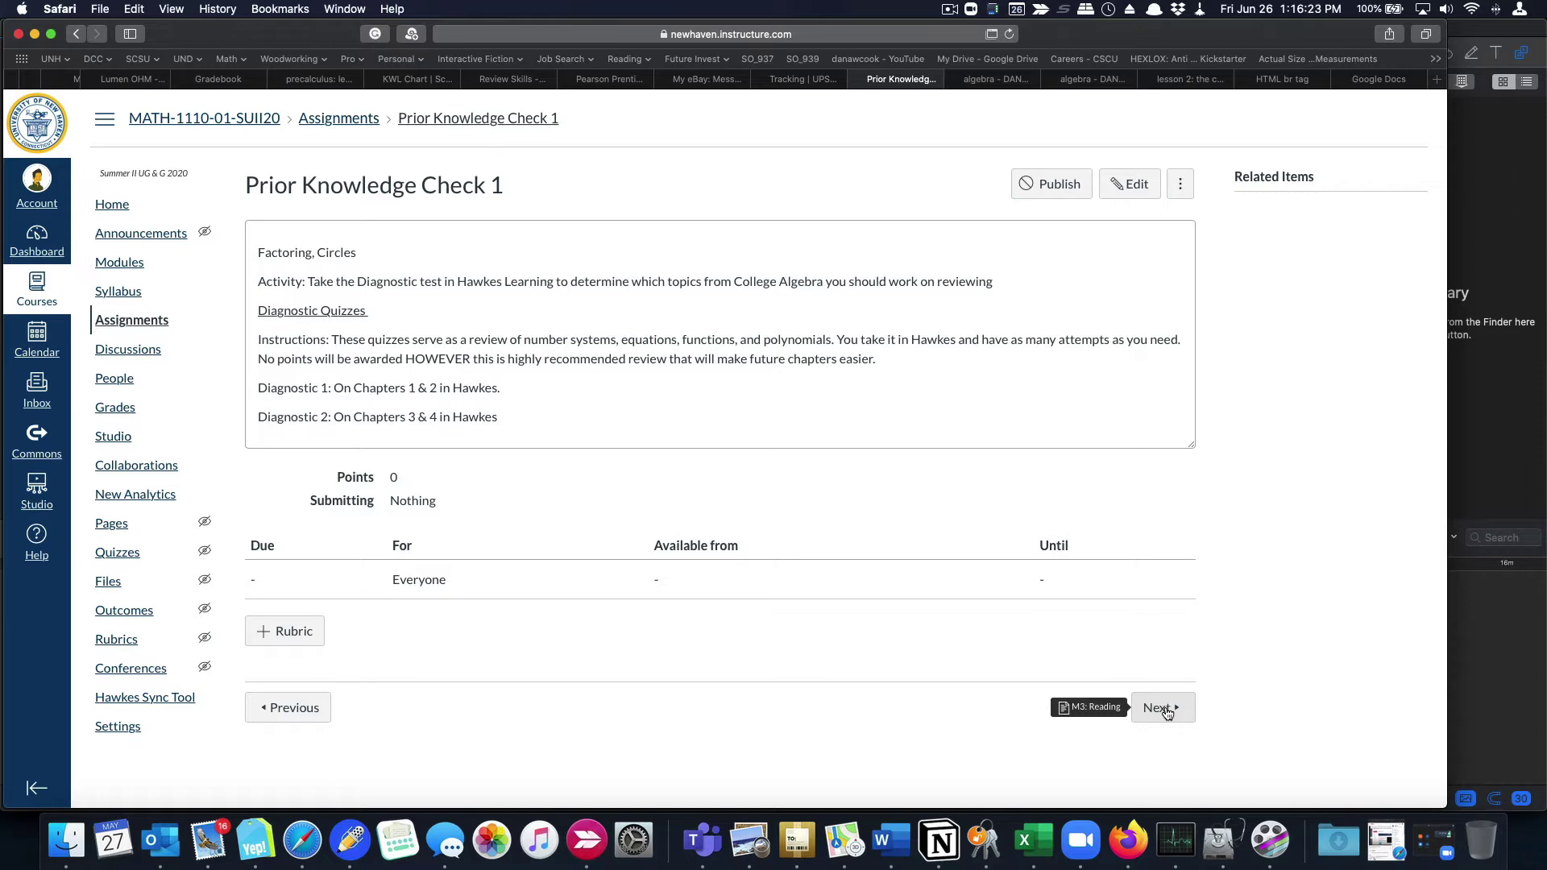
Go past M3: Reading to the M3: Teaching Content page covering Hawkes 3.6–4.5a
click(1166, 712)
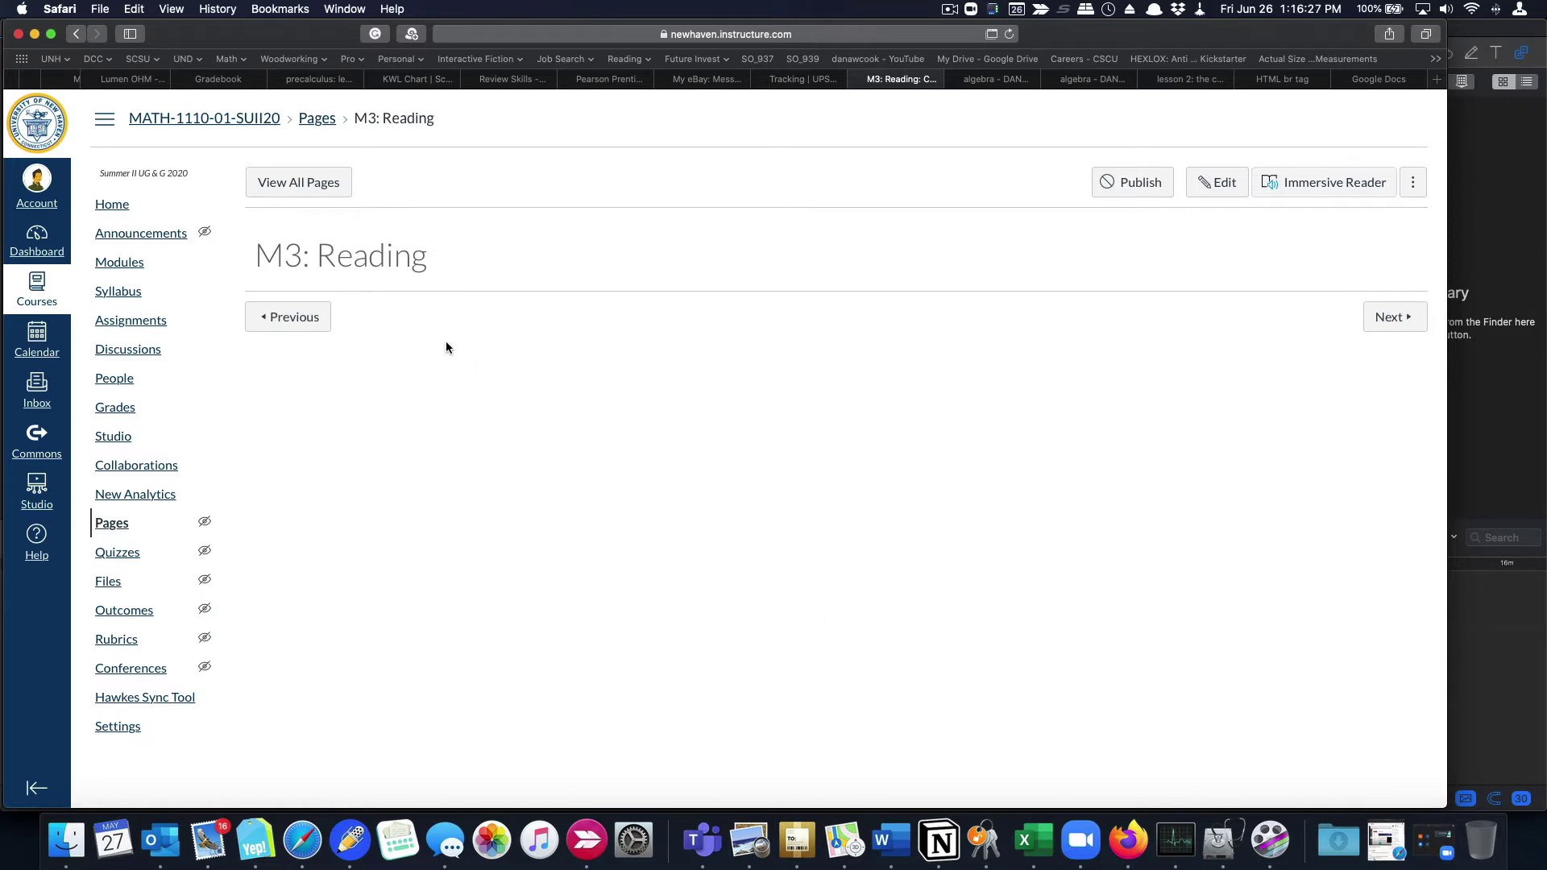
click(286, 327)
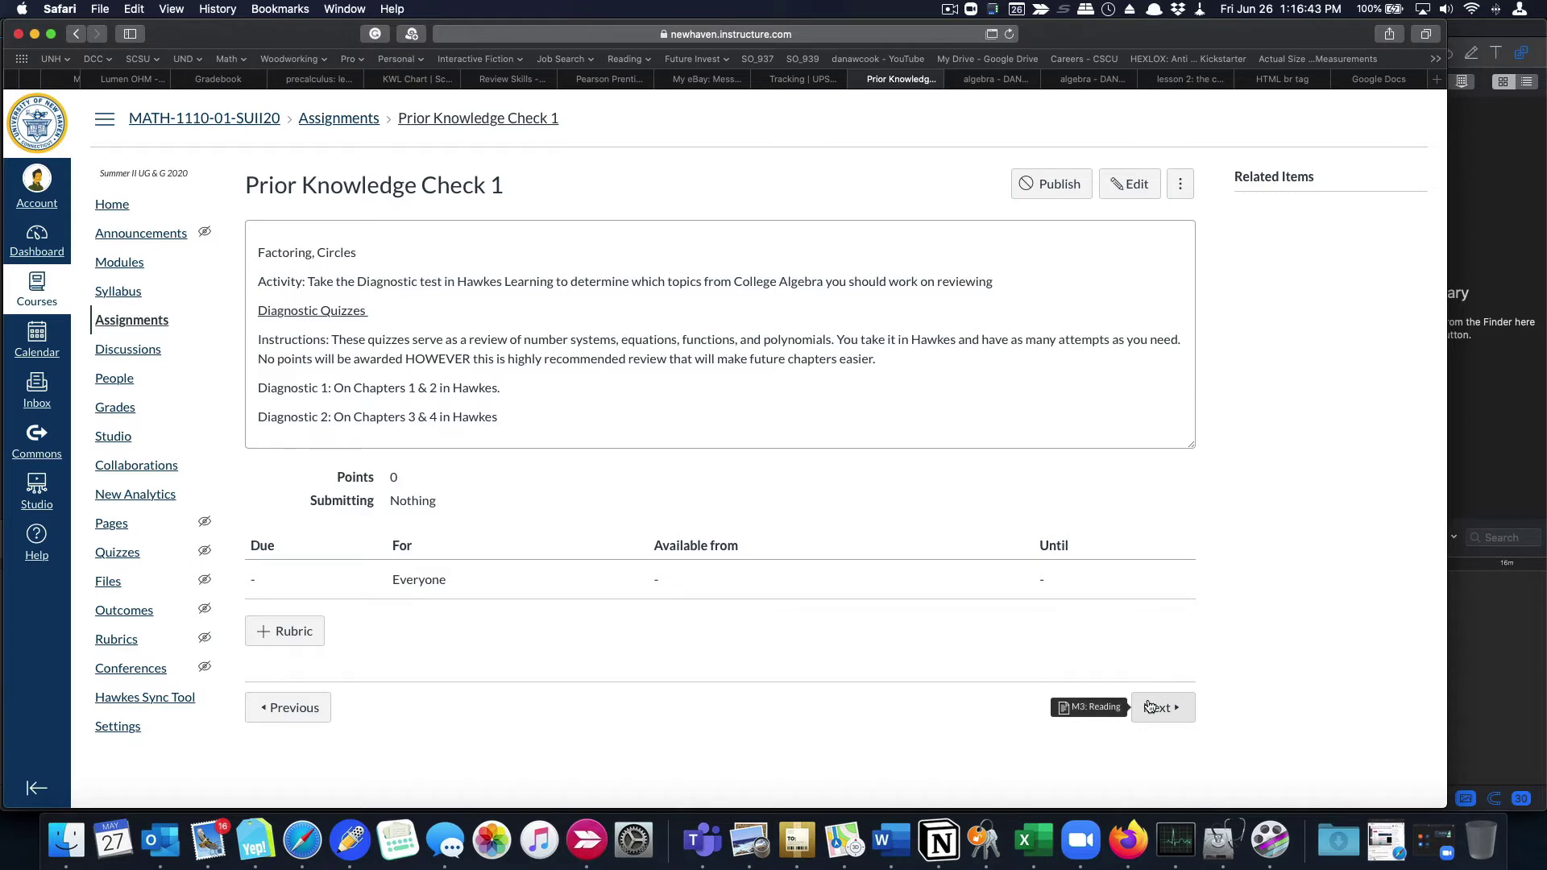
click(1150, 707)
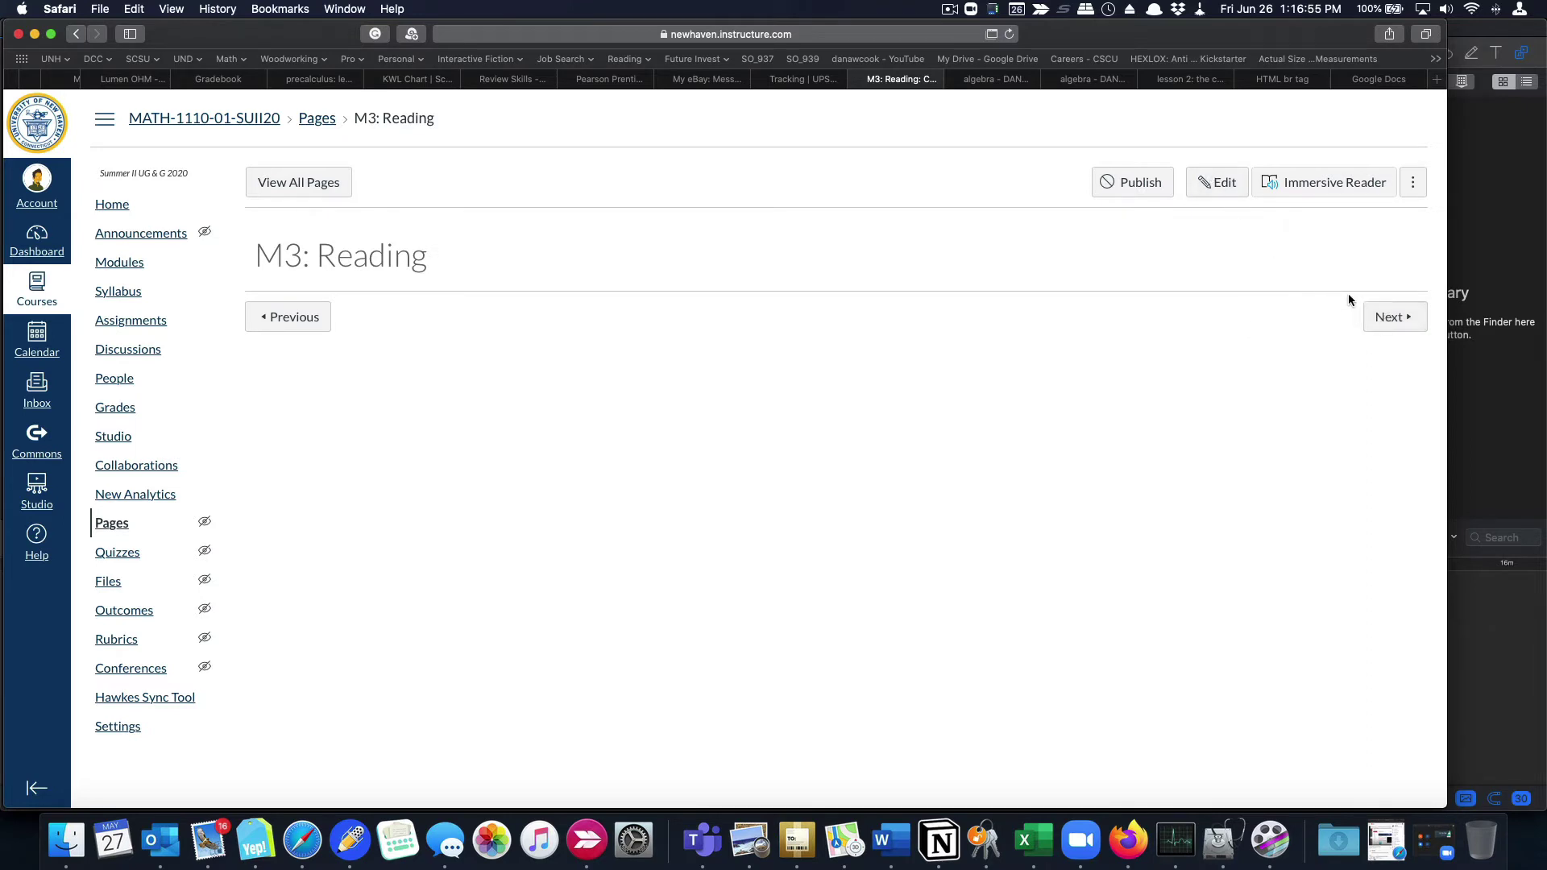
click(1388, 316)
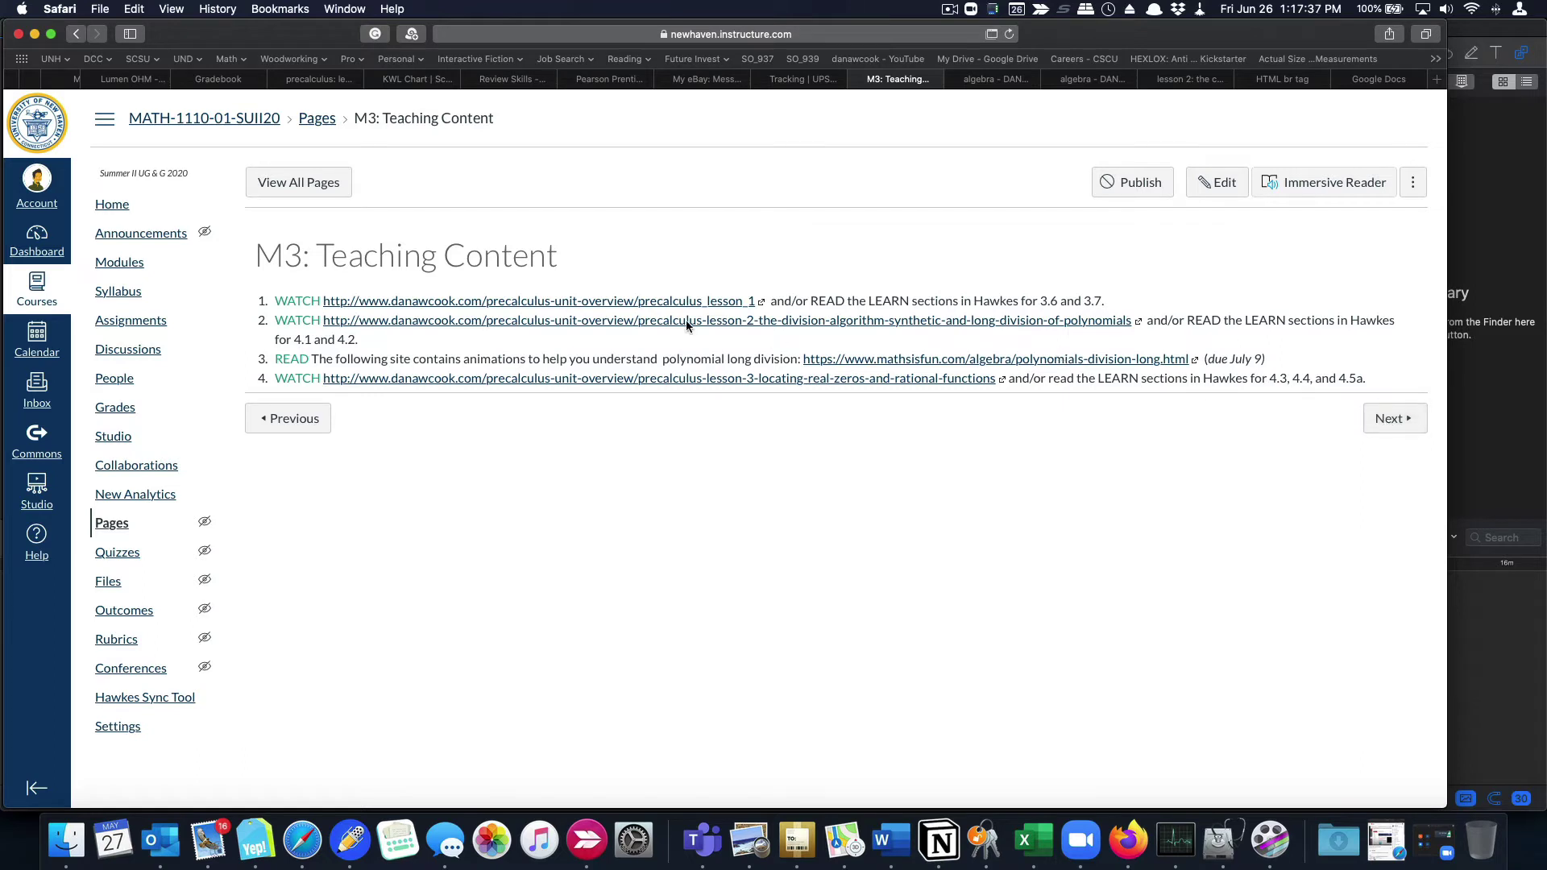
Advance to the M3: Weekly Office Hours assignment page
click(1402, 421)
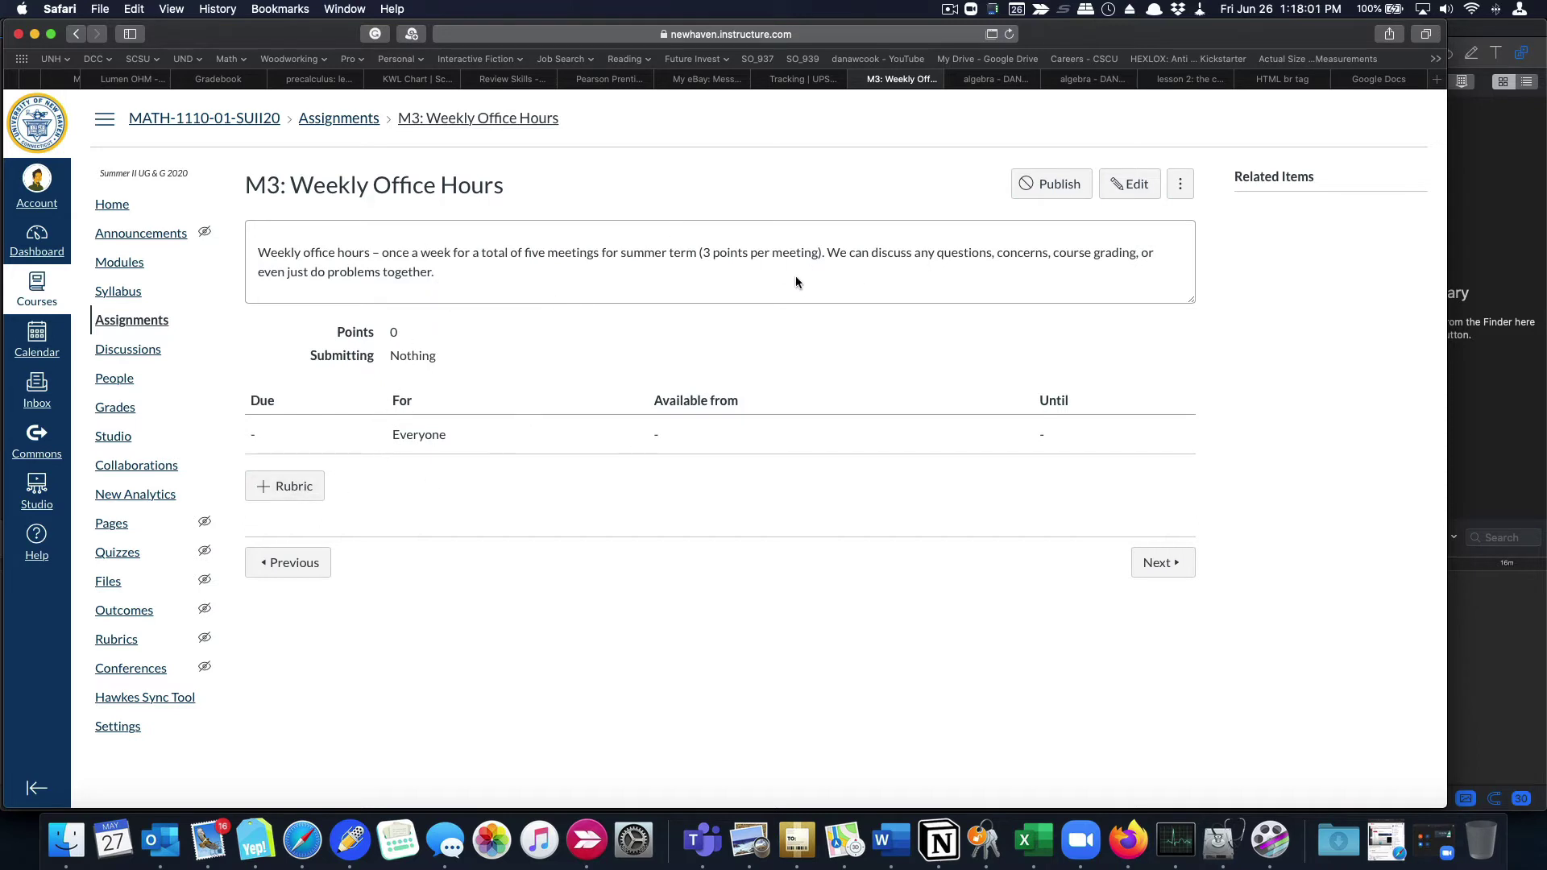
Open the M3: Discussion assignment from the Module 3 list on the Modules page
click(1150, 558)
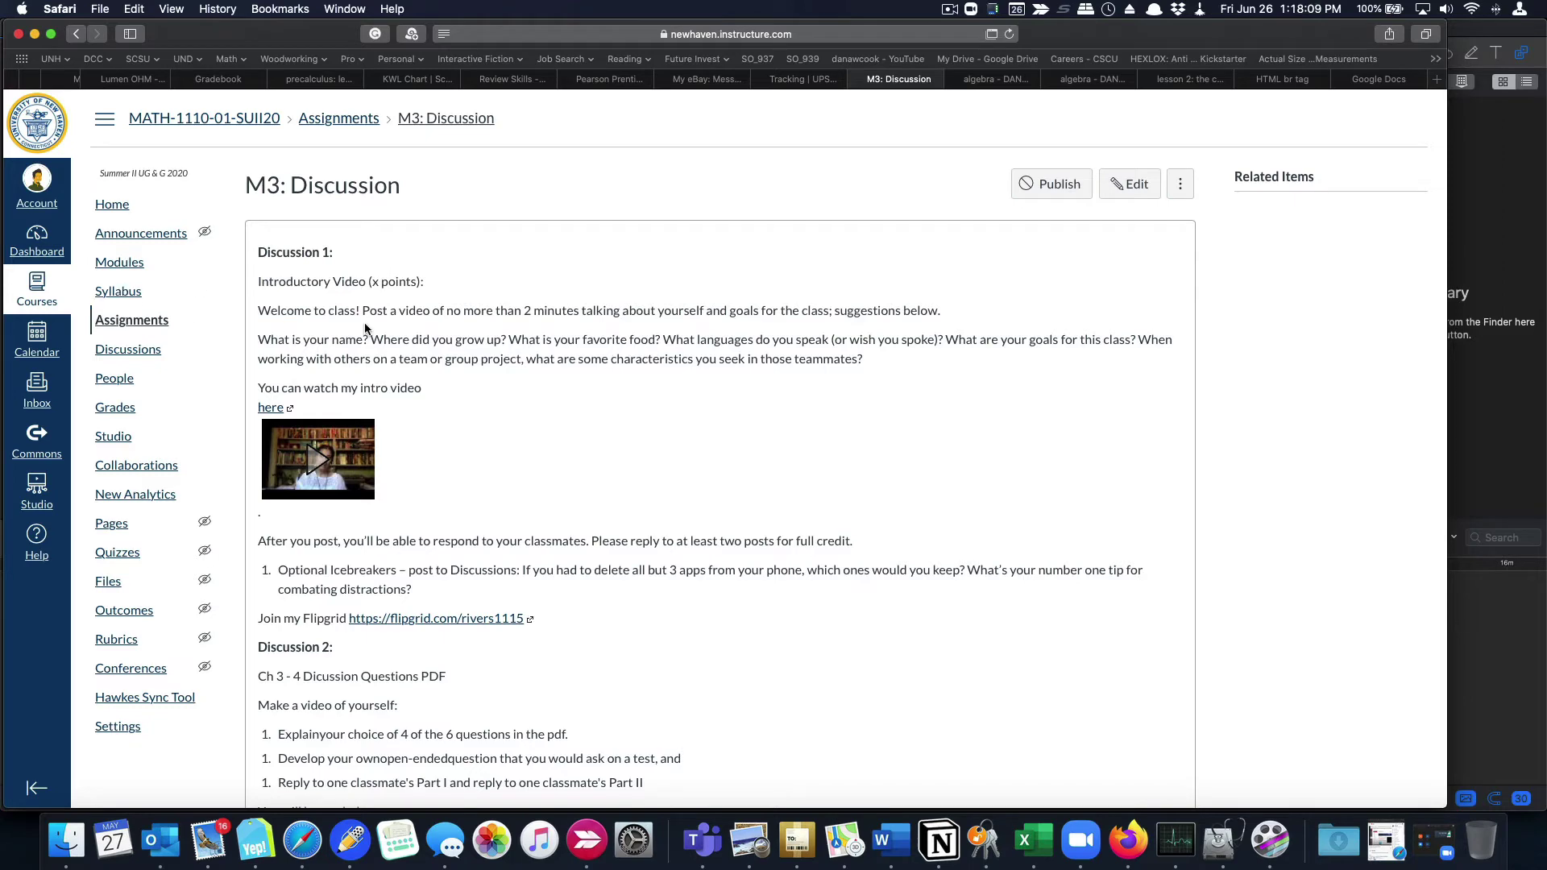
click(121, 262)
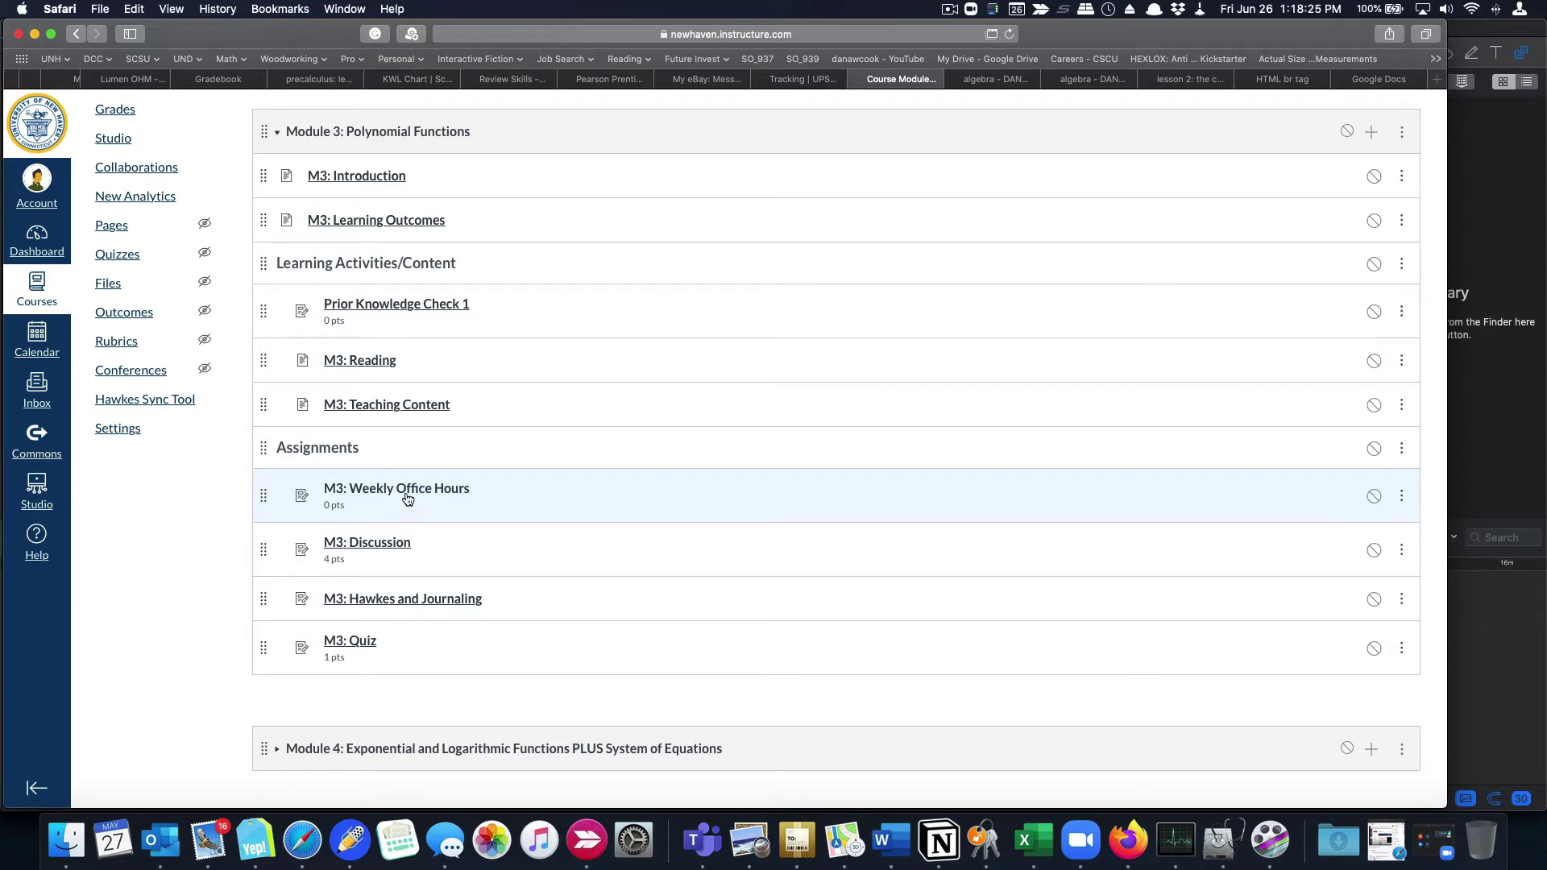
click(400, 542)
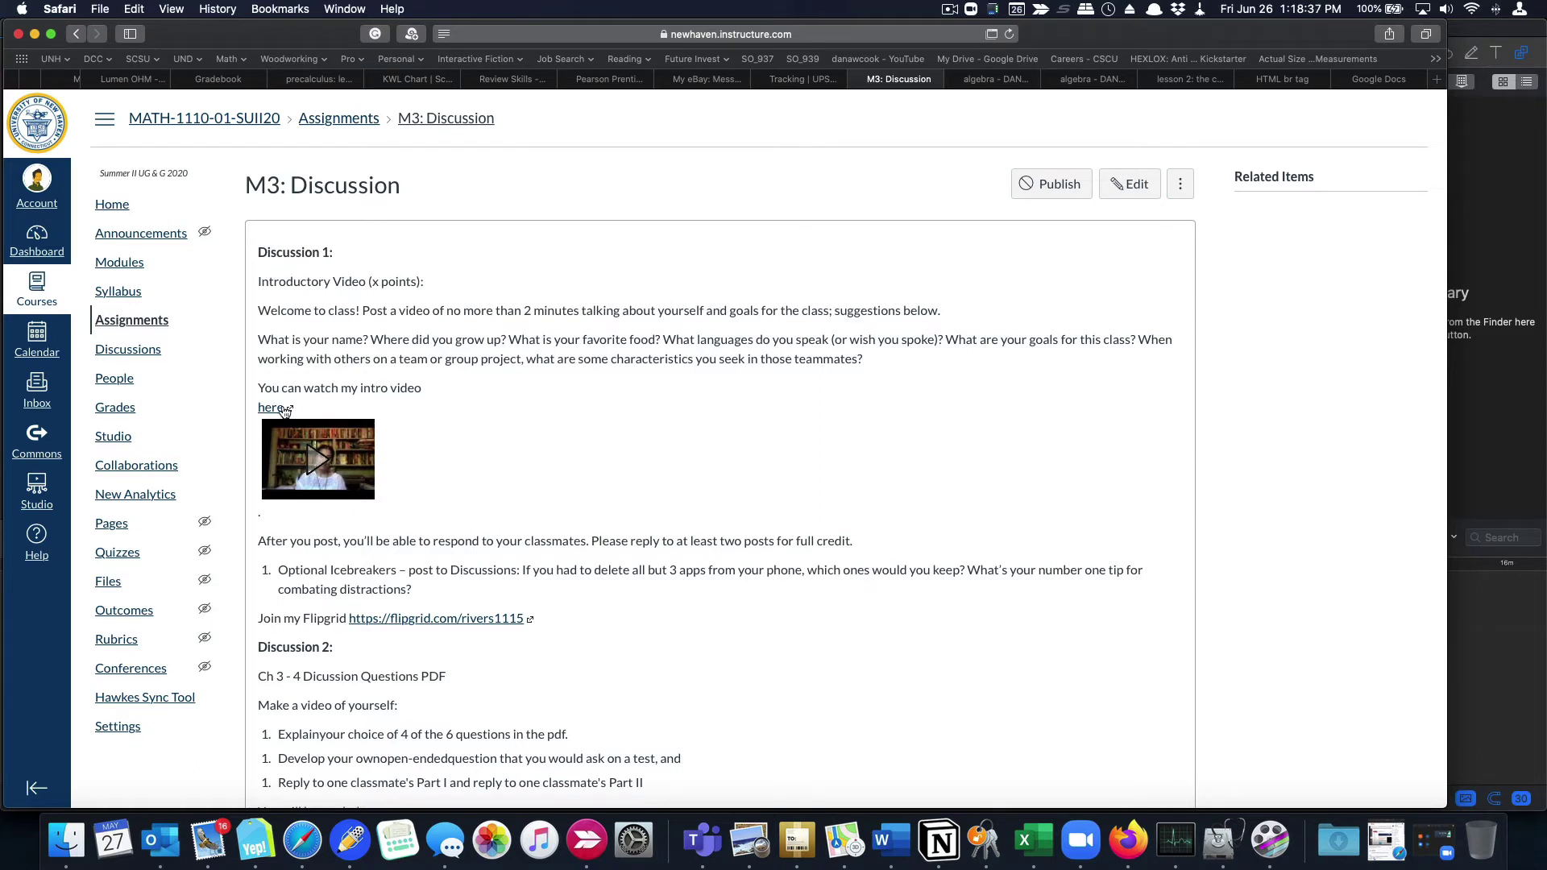
Expand and play the embedded intro video, closing the extra YouTube tab it opened
click(321, 466)
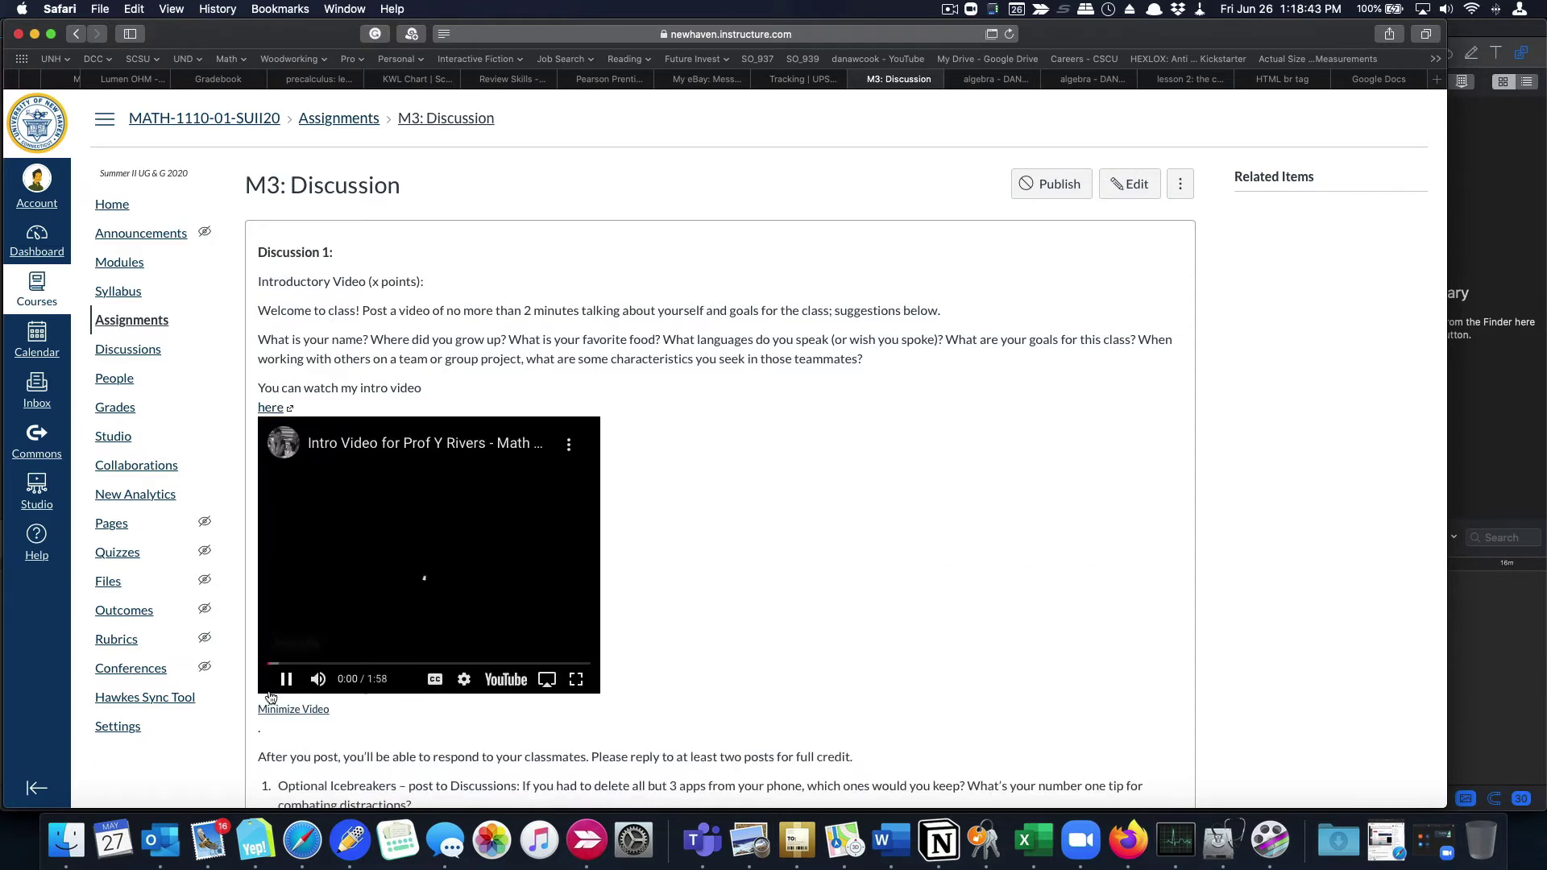
click(282, 681)
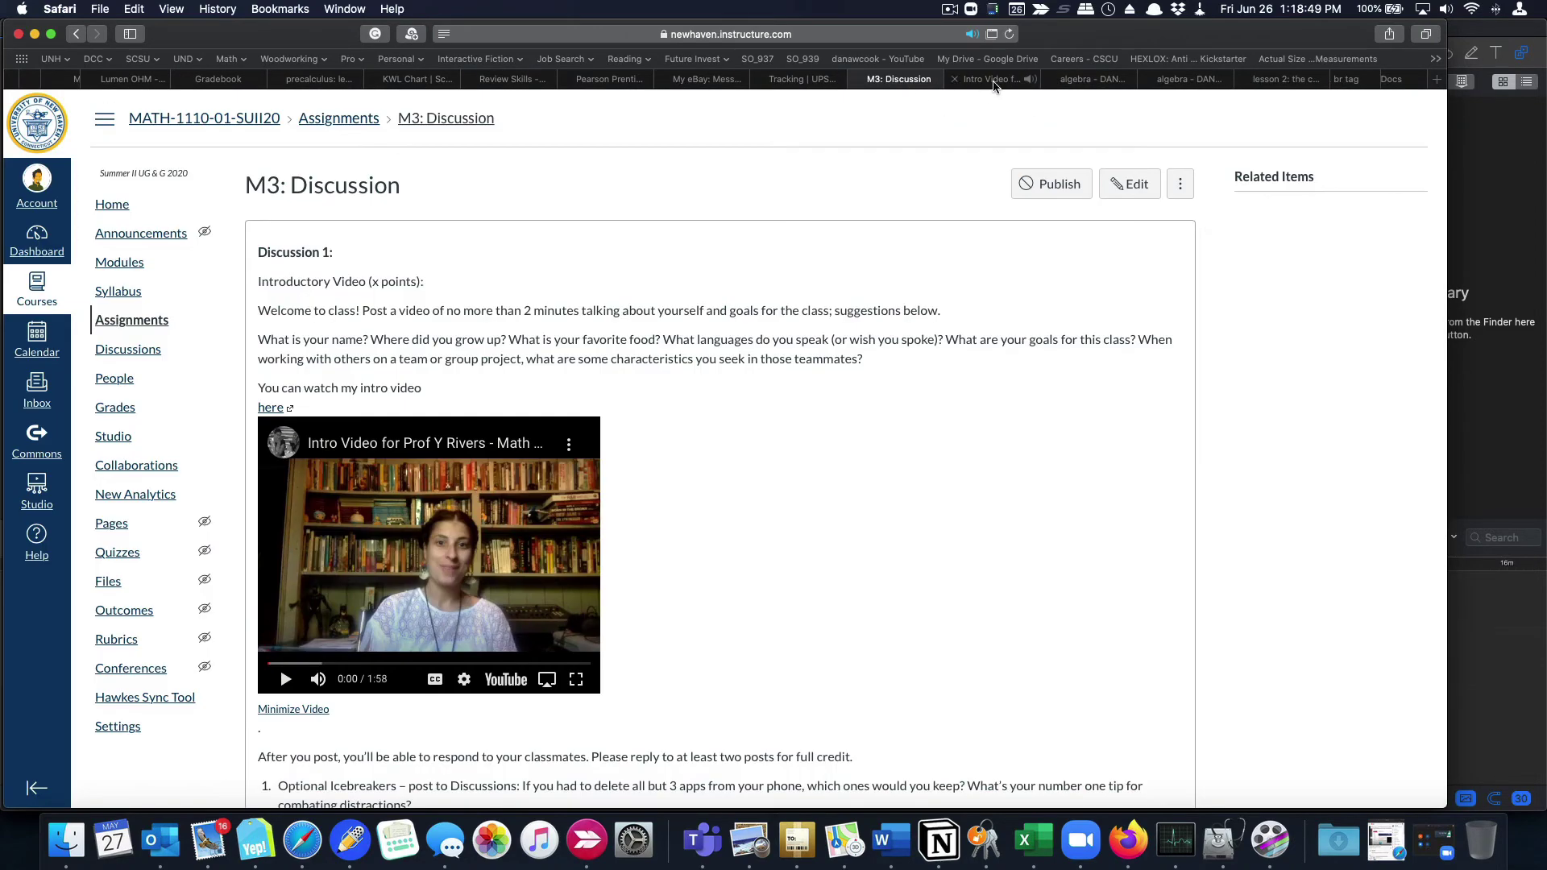
click(960, 80)
click(955, 80)
Review the assignment's 4 points and its text, URL, media and upload submission types
scroll(766, 505, down, 5)
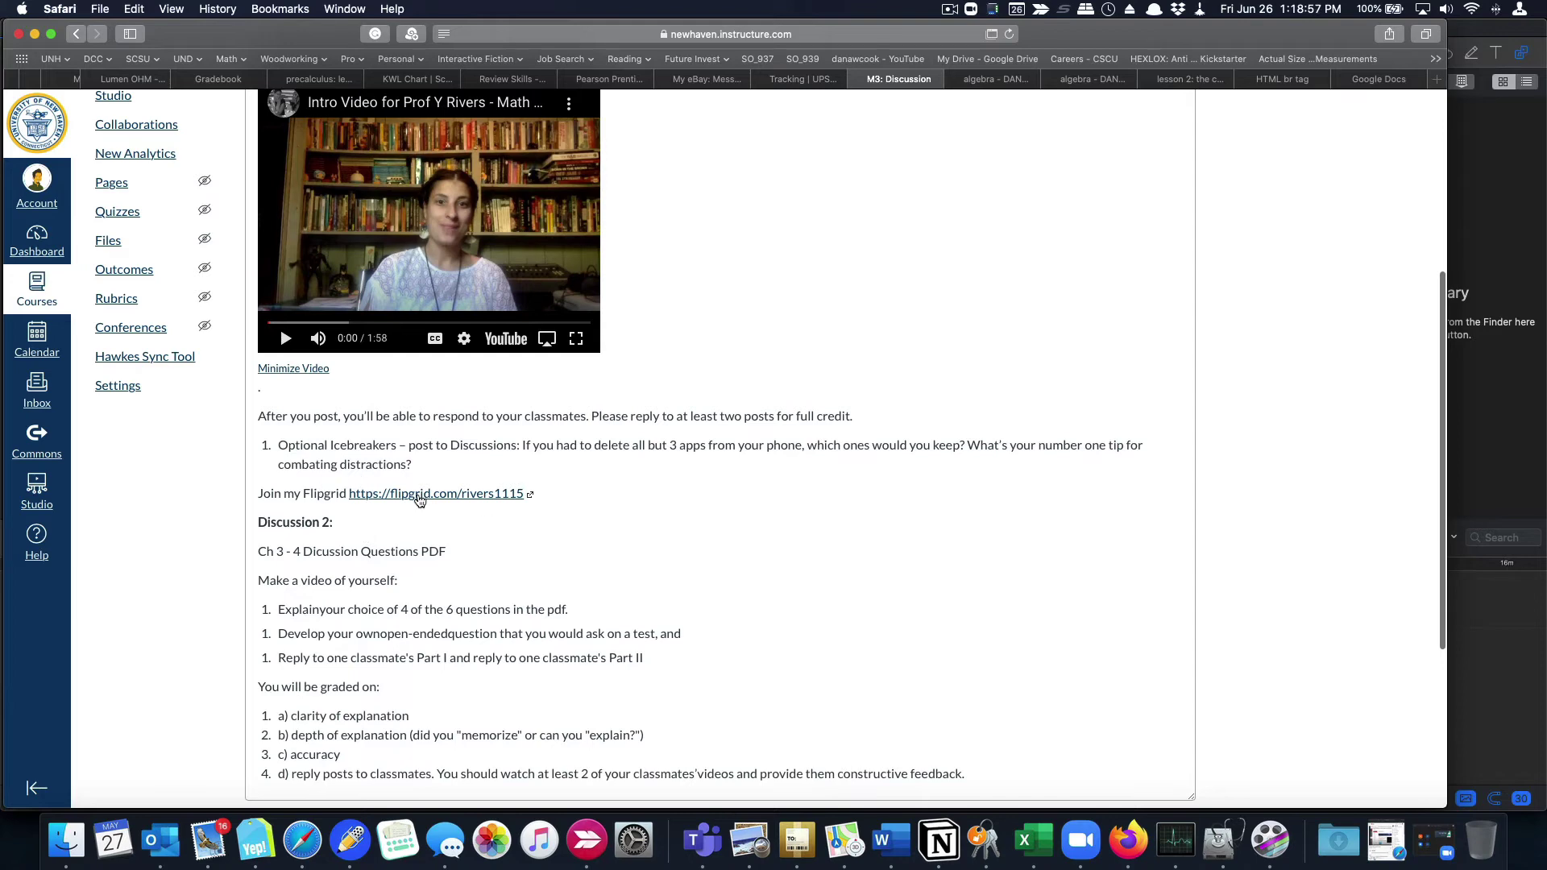
scroll(678, 528, down, 2)
scroll(678, 528, down, 5)
scroll(678, 527, up, 9)
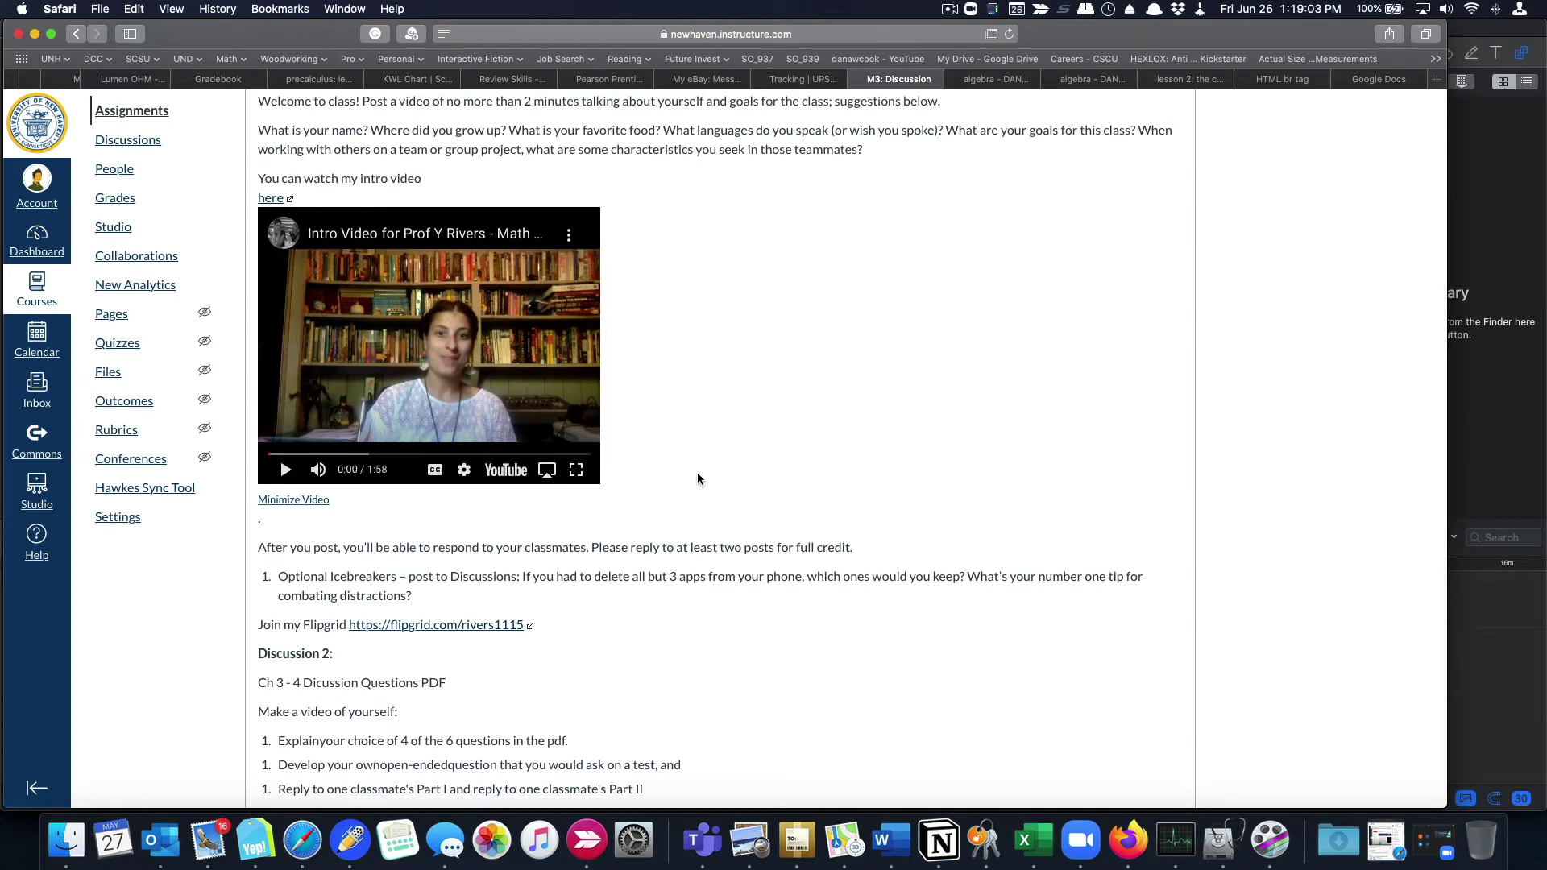
scroll(689, 486, down, 4)
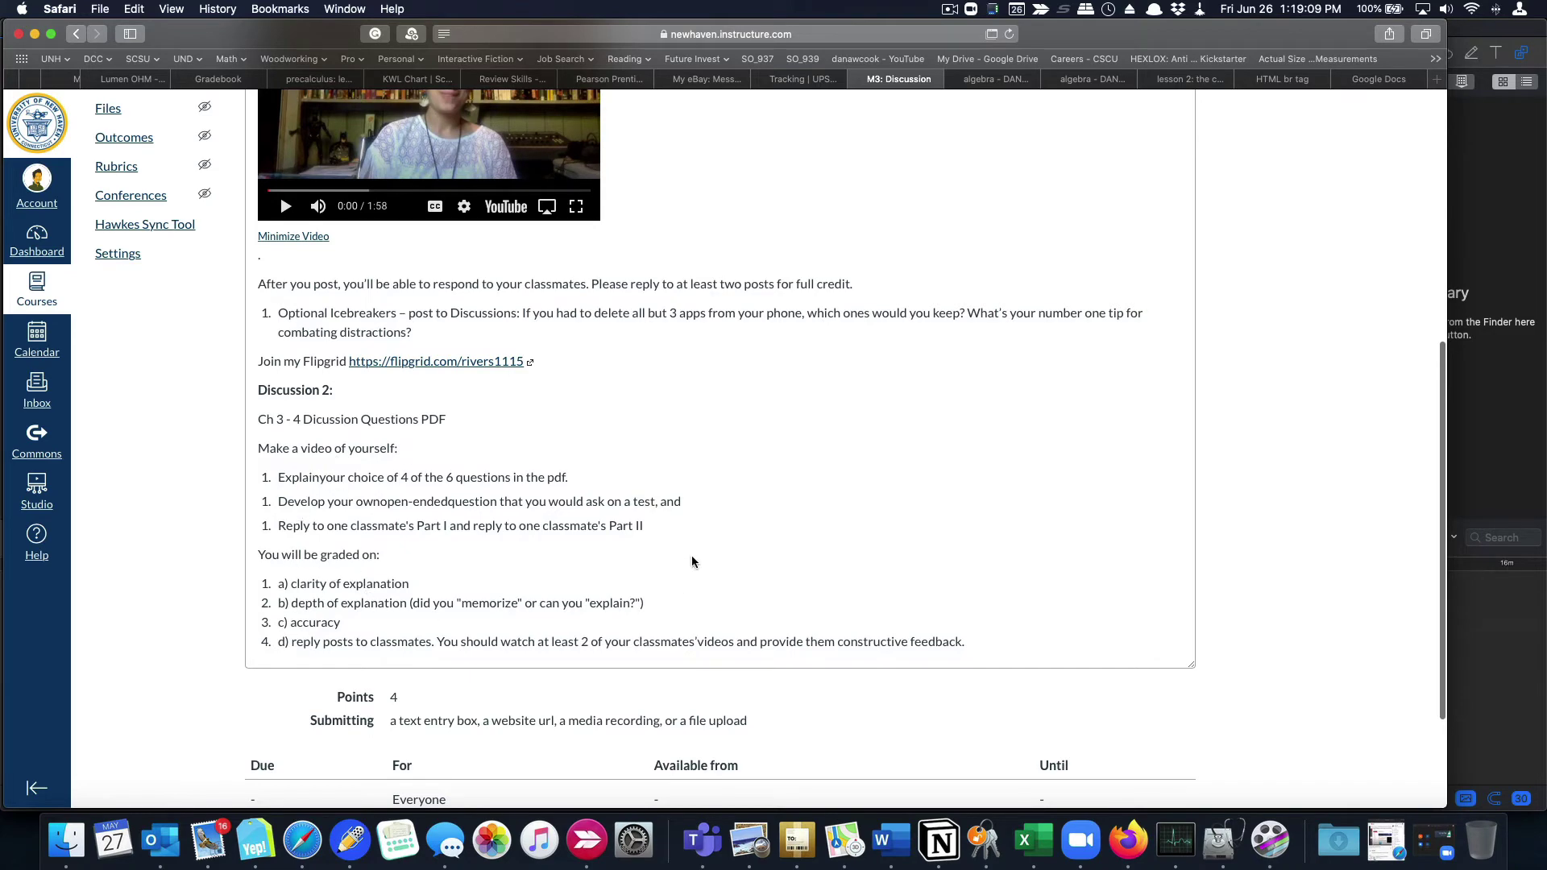
scroll(691, 561, down, 3)
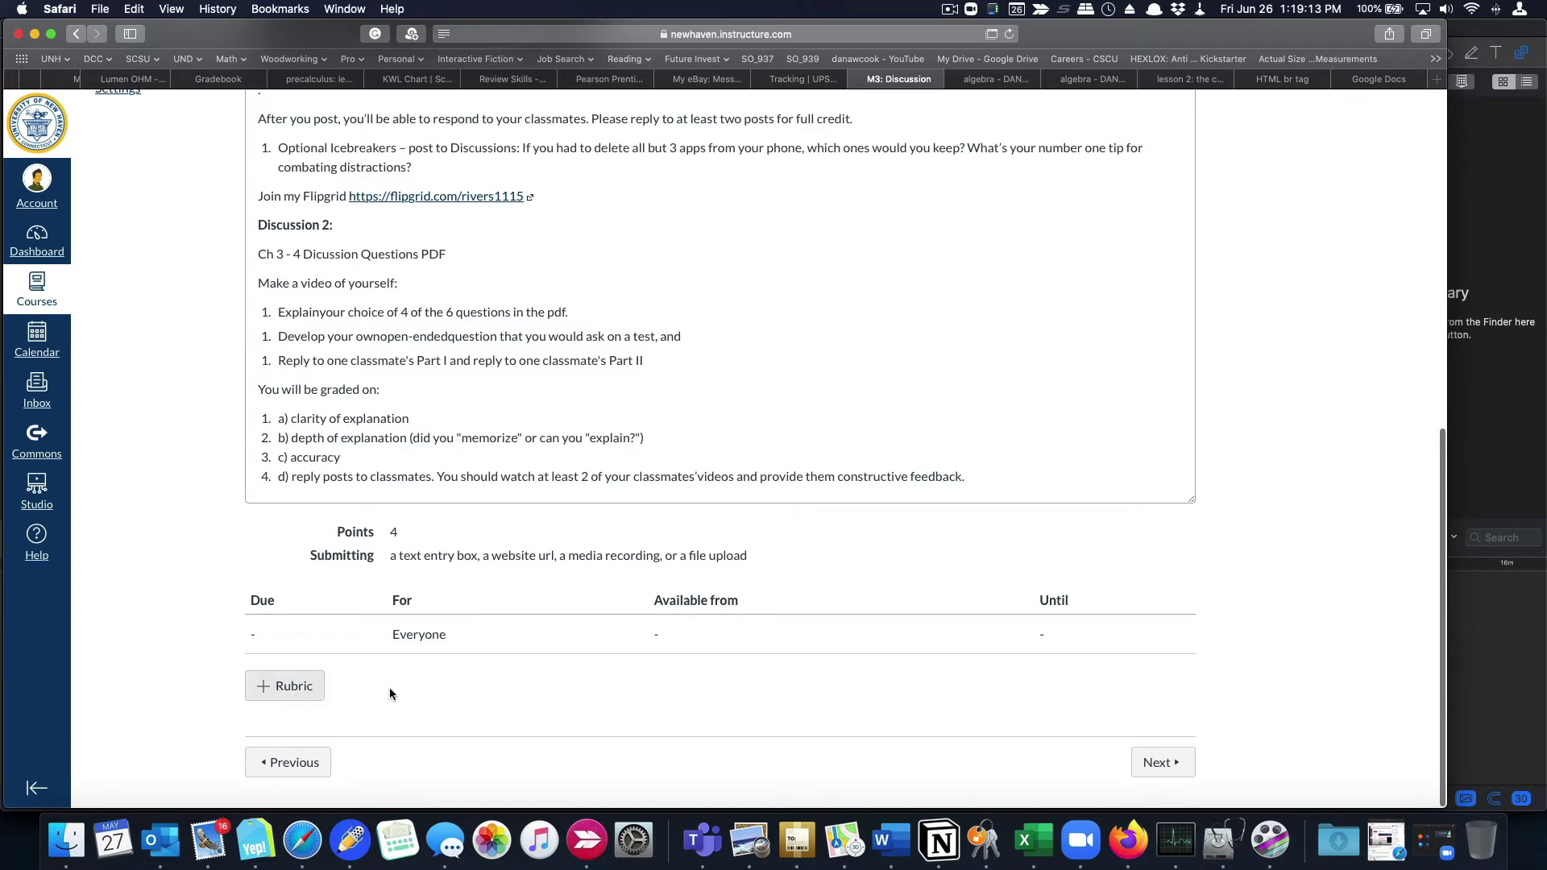
Open M3: Hawkes and Journaling in edit mode with the cursor in its empty description
click(1162, 765)
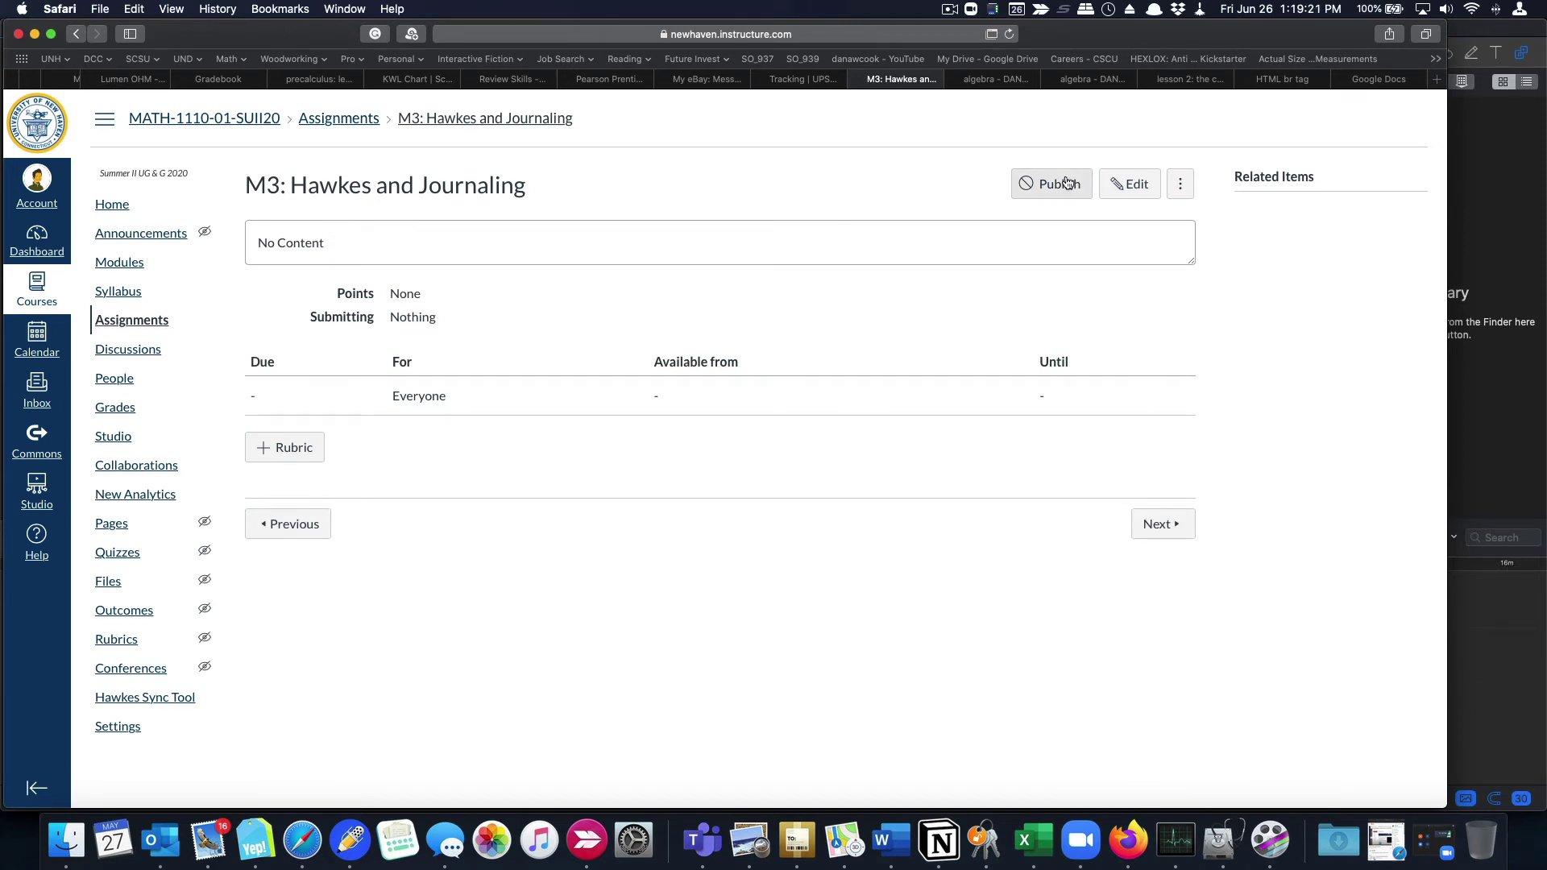
click(1129, 184)
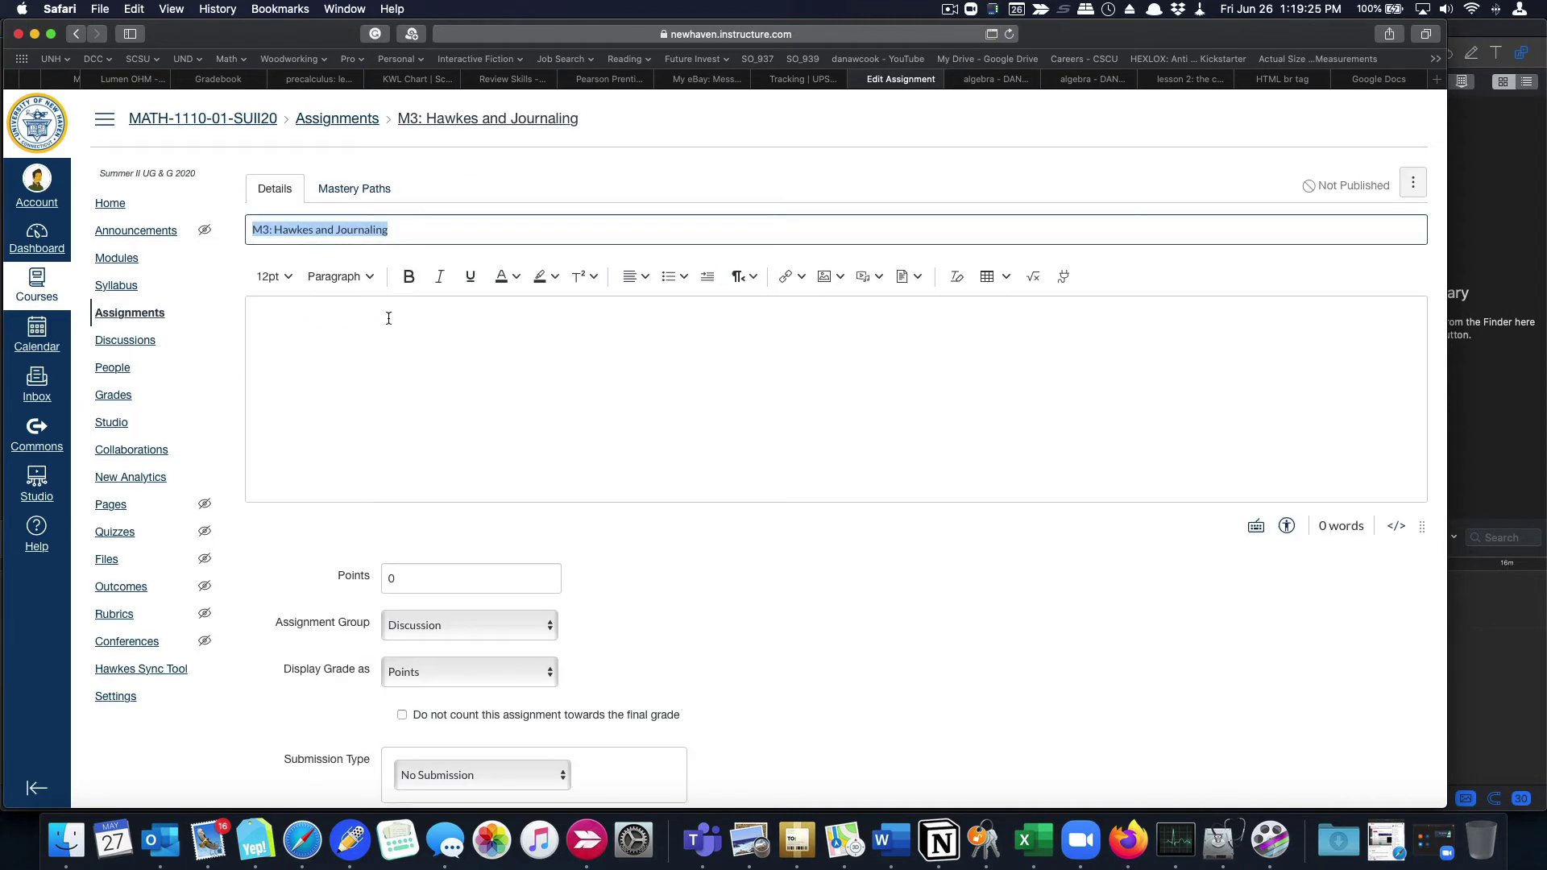
click(693, 332)
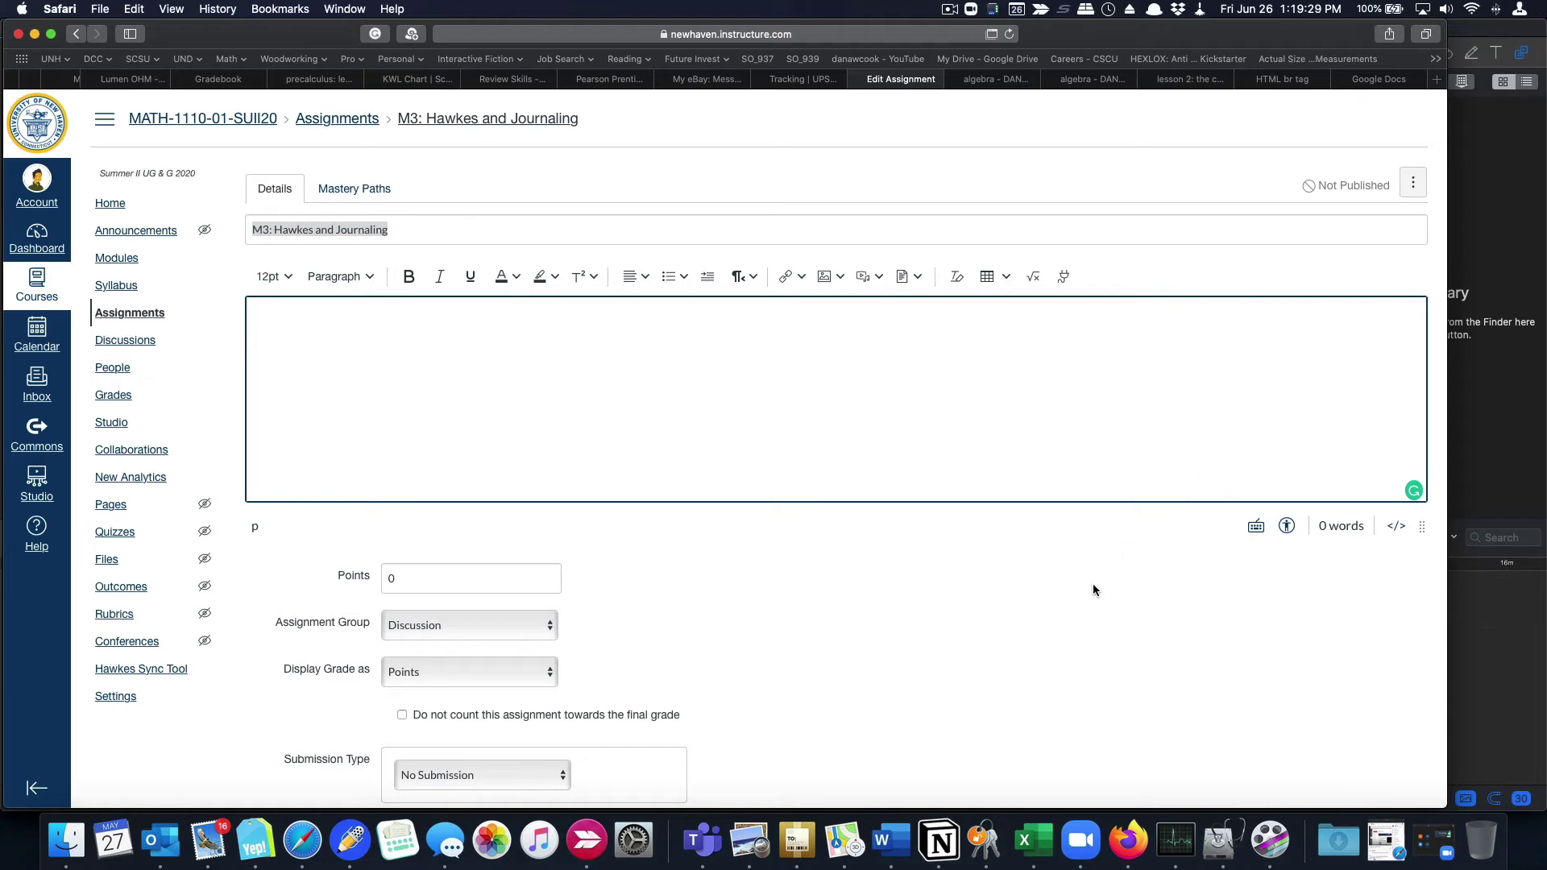
Select the entire Assignment cell text in M1115 - Module 1 Content.docx, then return to Safari
click(702, 840)
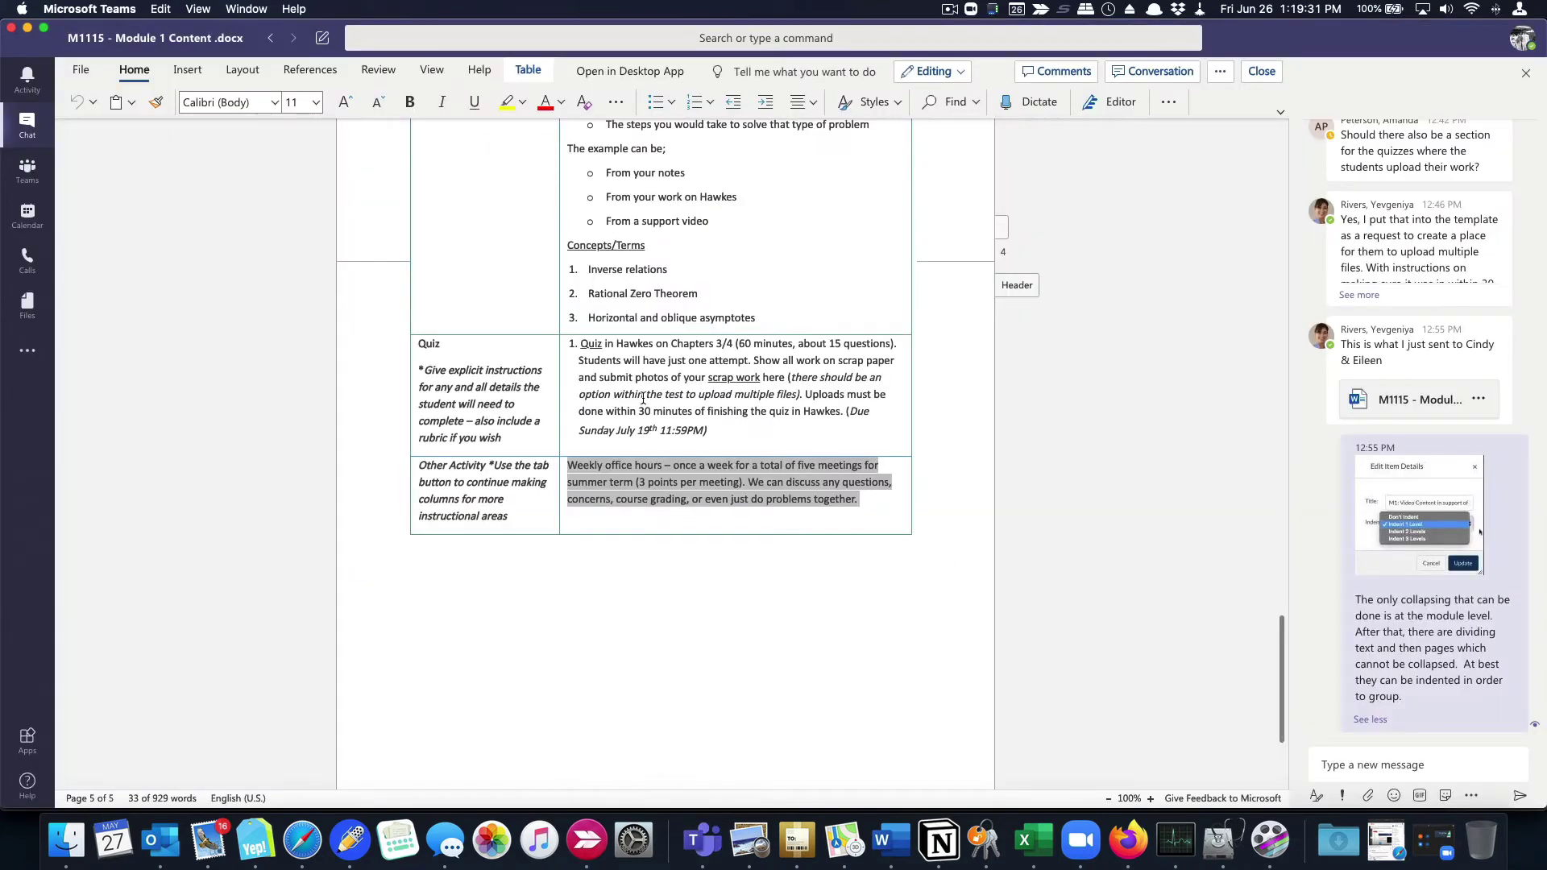
drag(724, 433, 642, 346)
scroll(642, 347, up, 10)
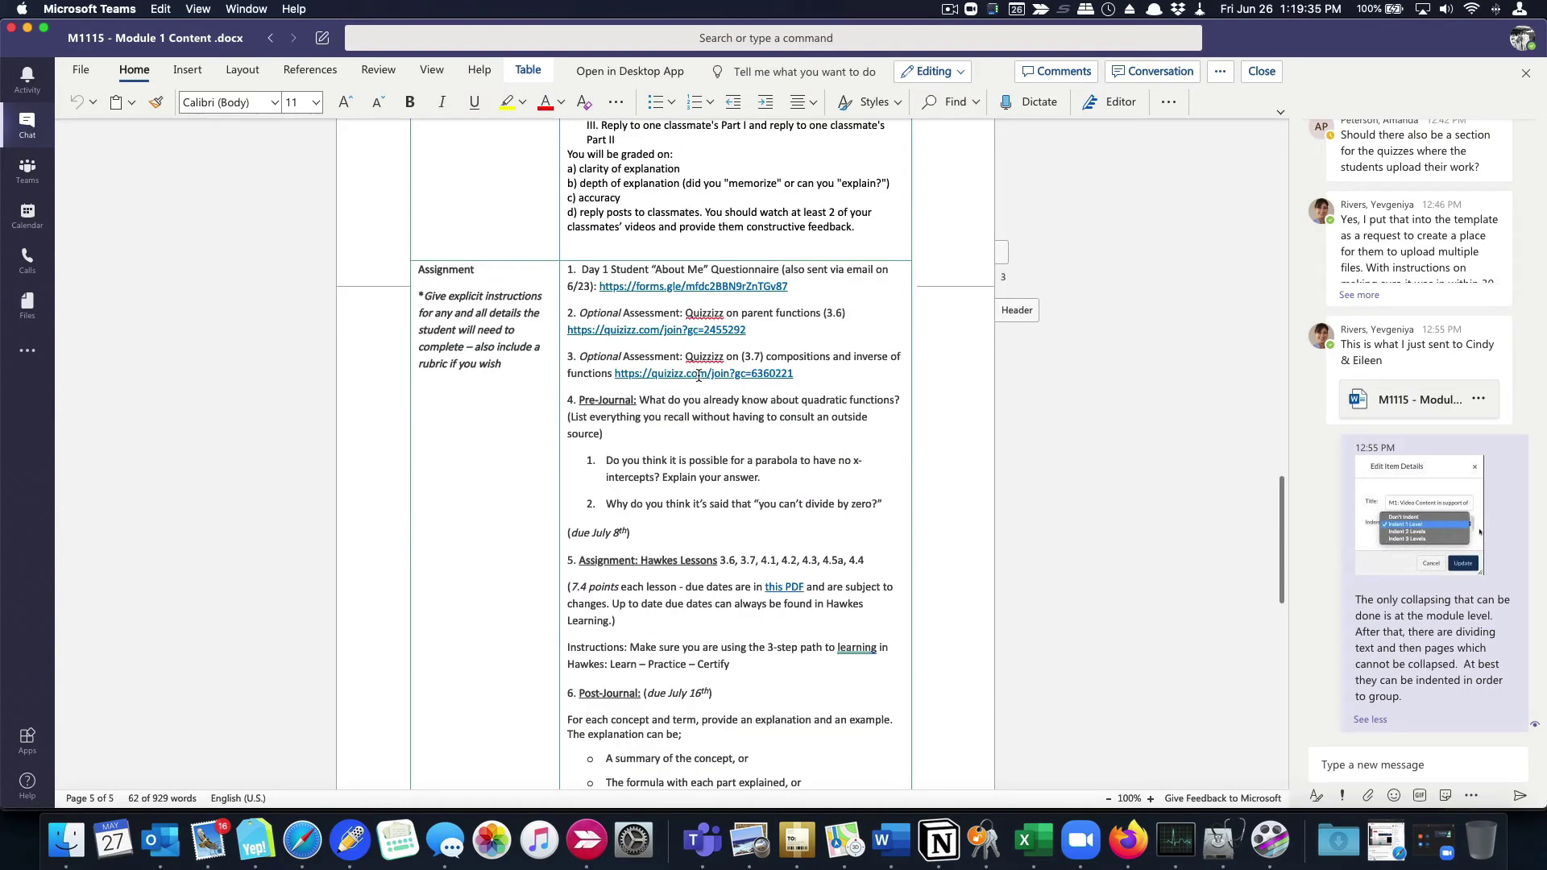
scroll(699, 376, down, 5)
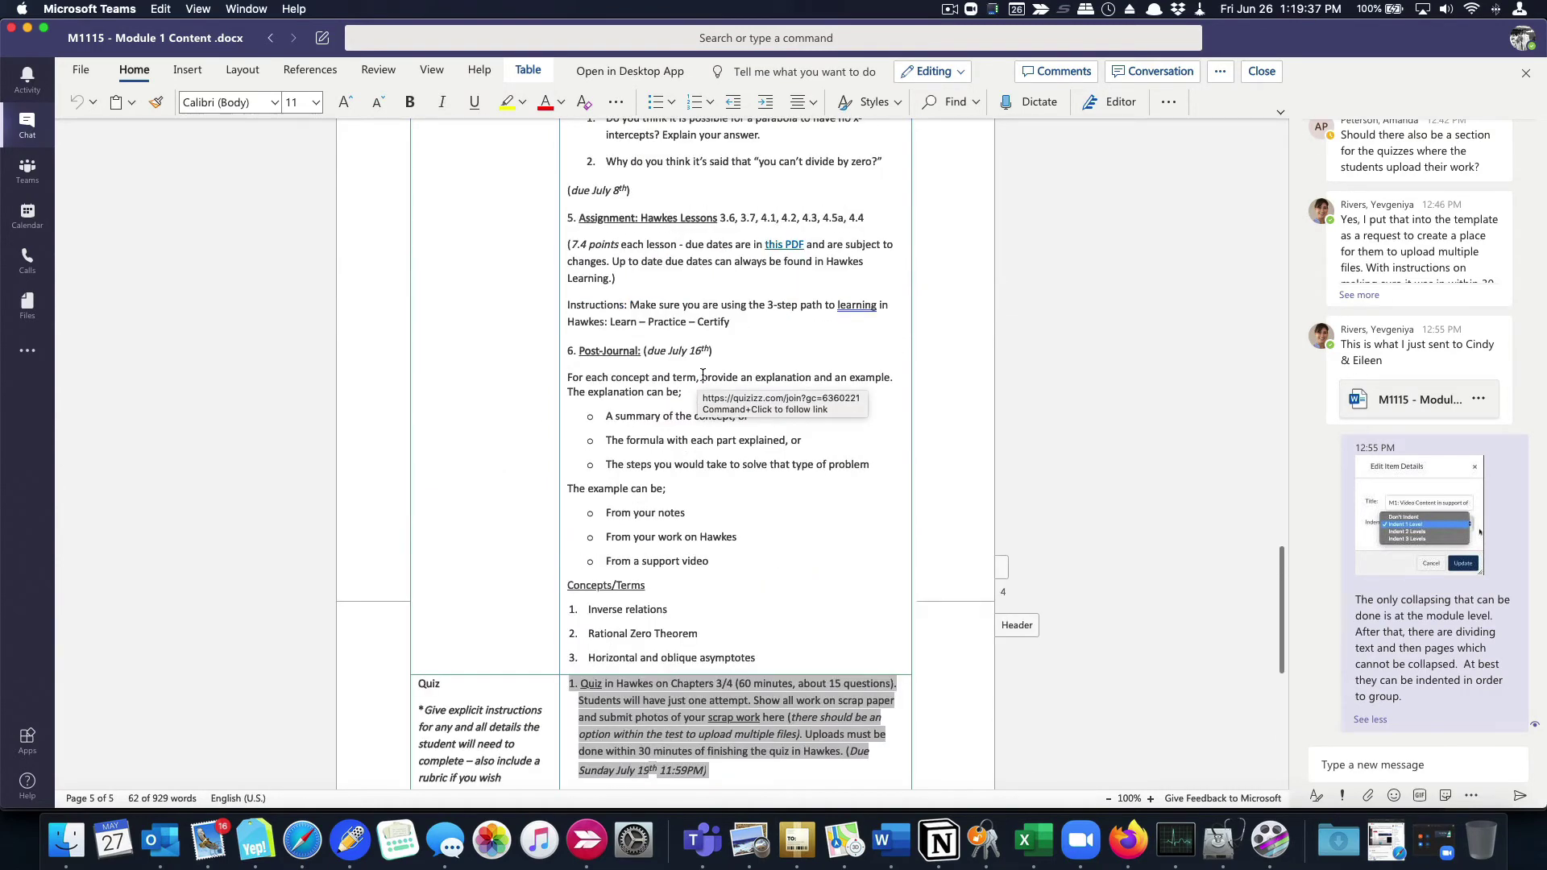
drag(774, 648, 569, 185)
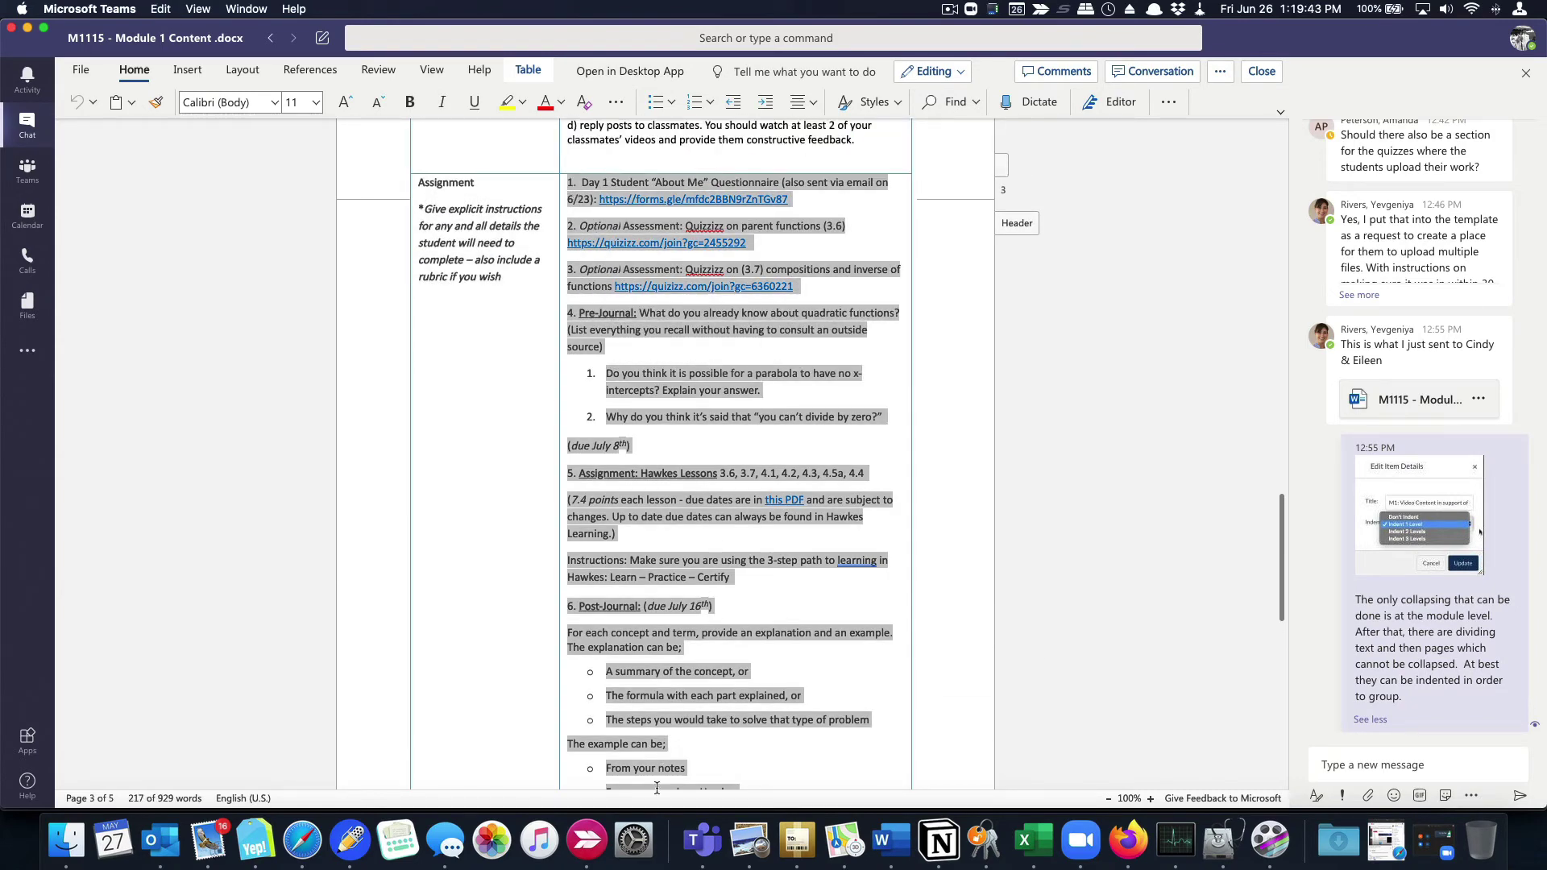
click(313, 843)
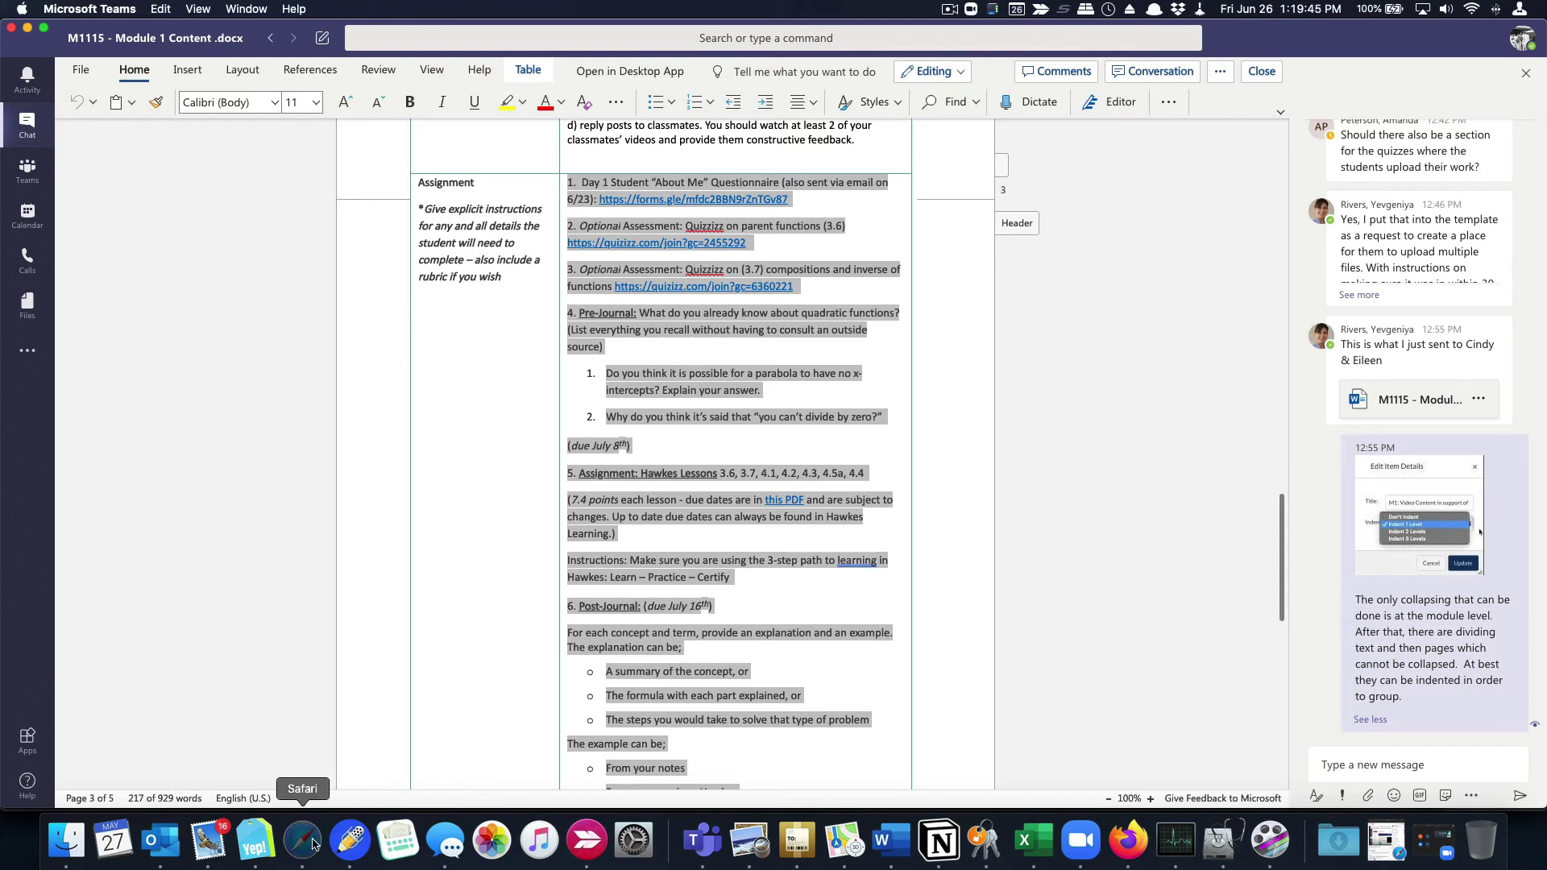
Paste the Pre-Journal, Hawkes Lessons, Post-Journal and Concepts/Terms text into the description (205 words)
key(super+v)
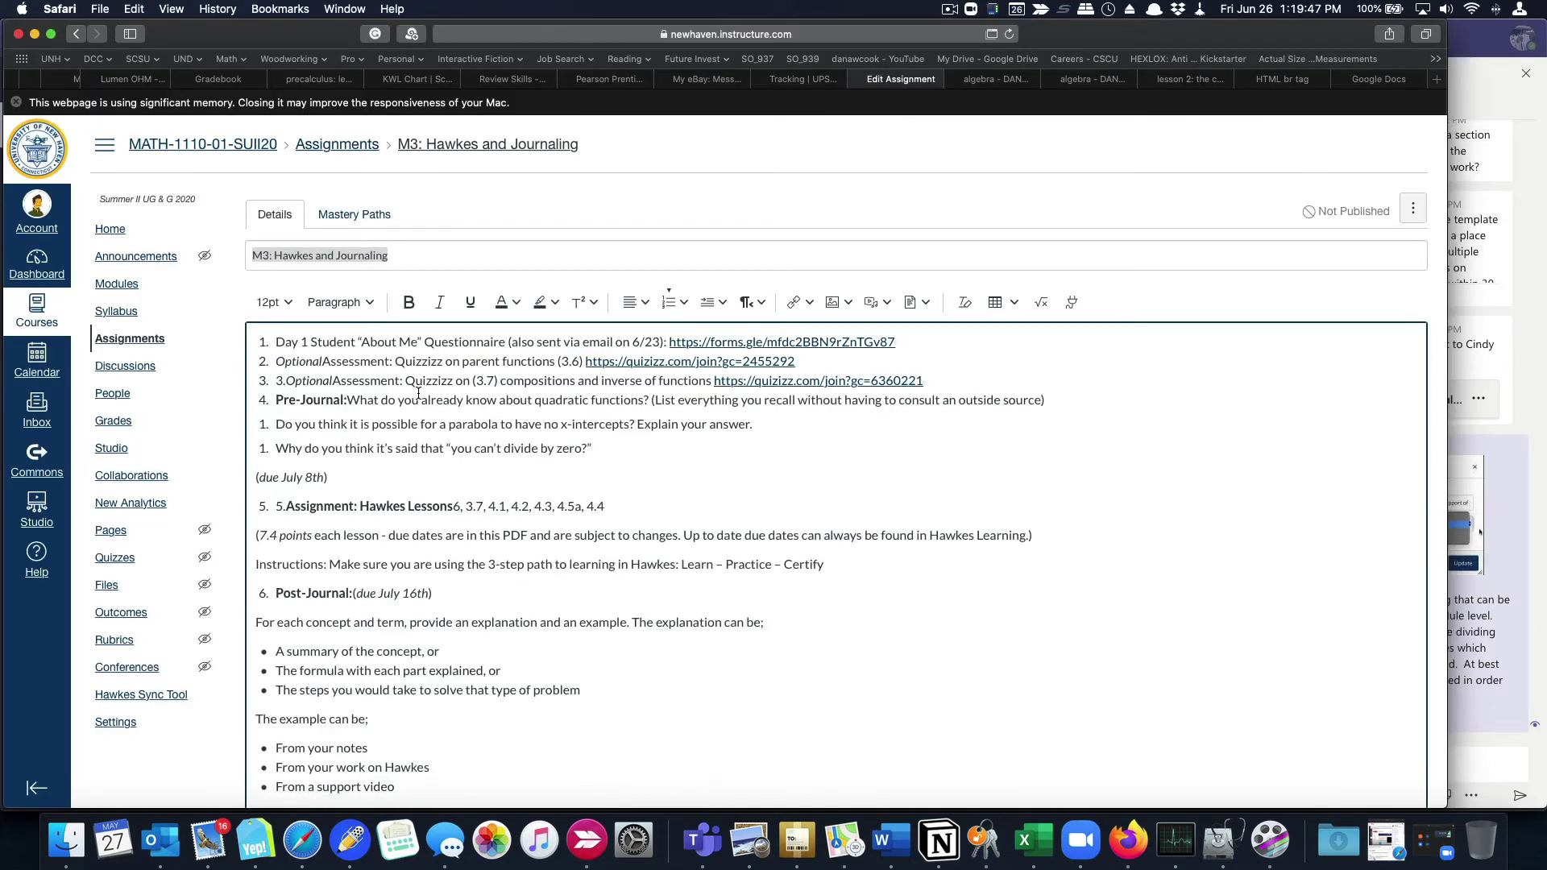
scroll(617, 435, down, 5)
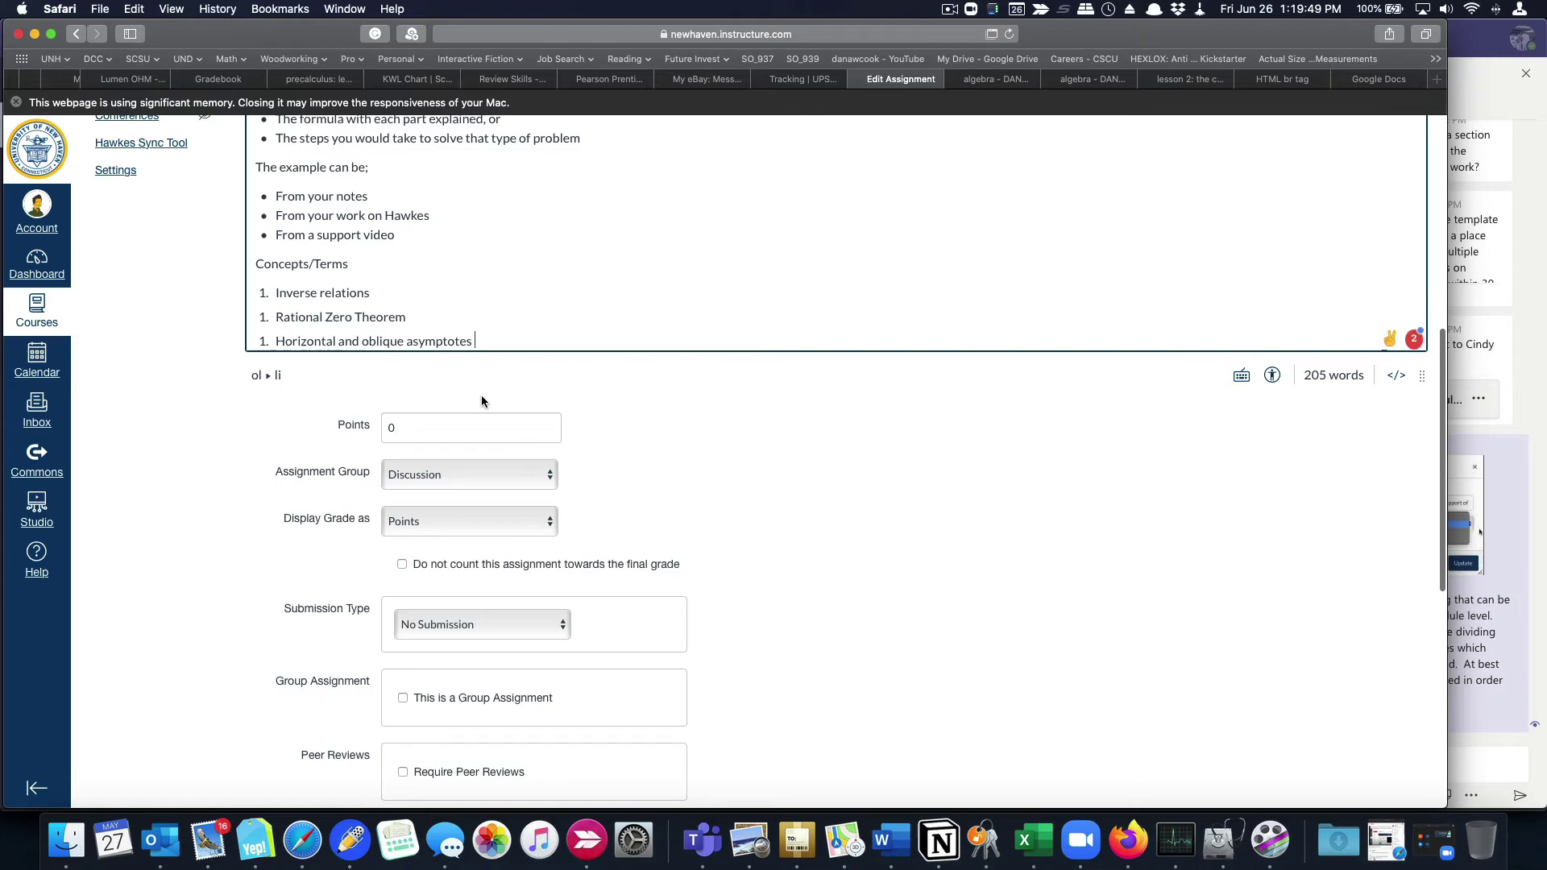
scroll(454, 345, up, 4)
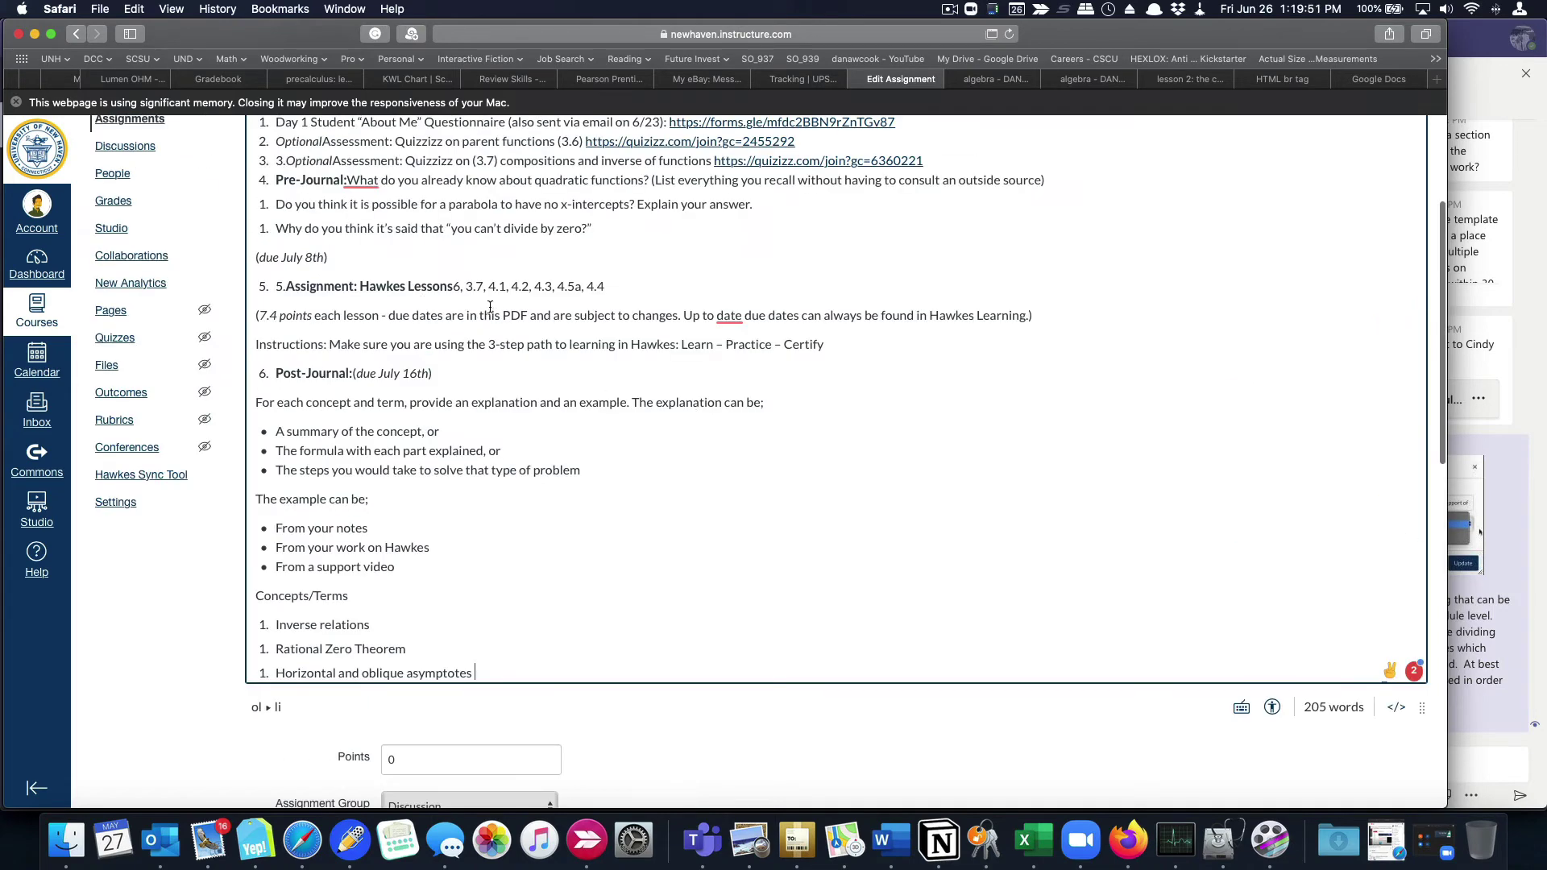
scroll(668, 373, up, 2)
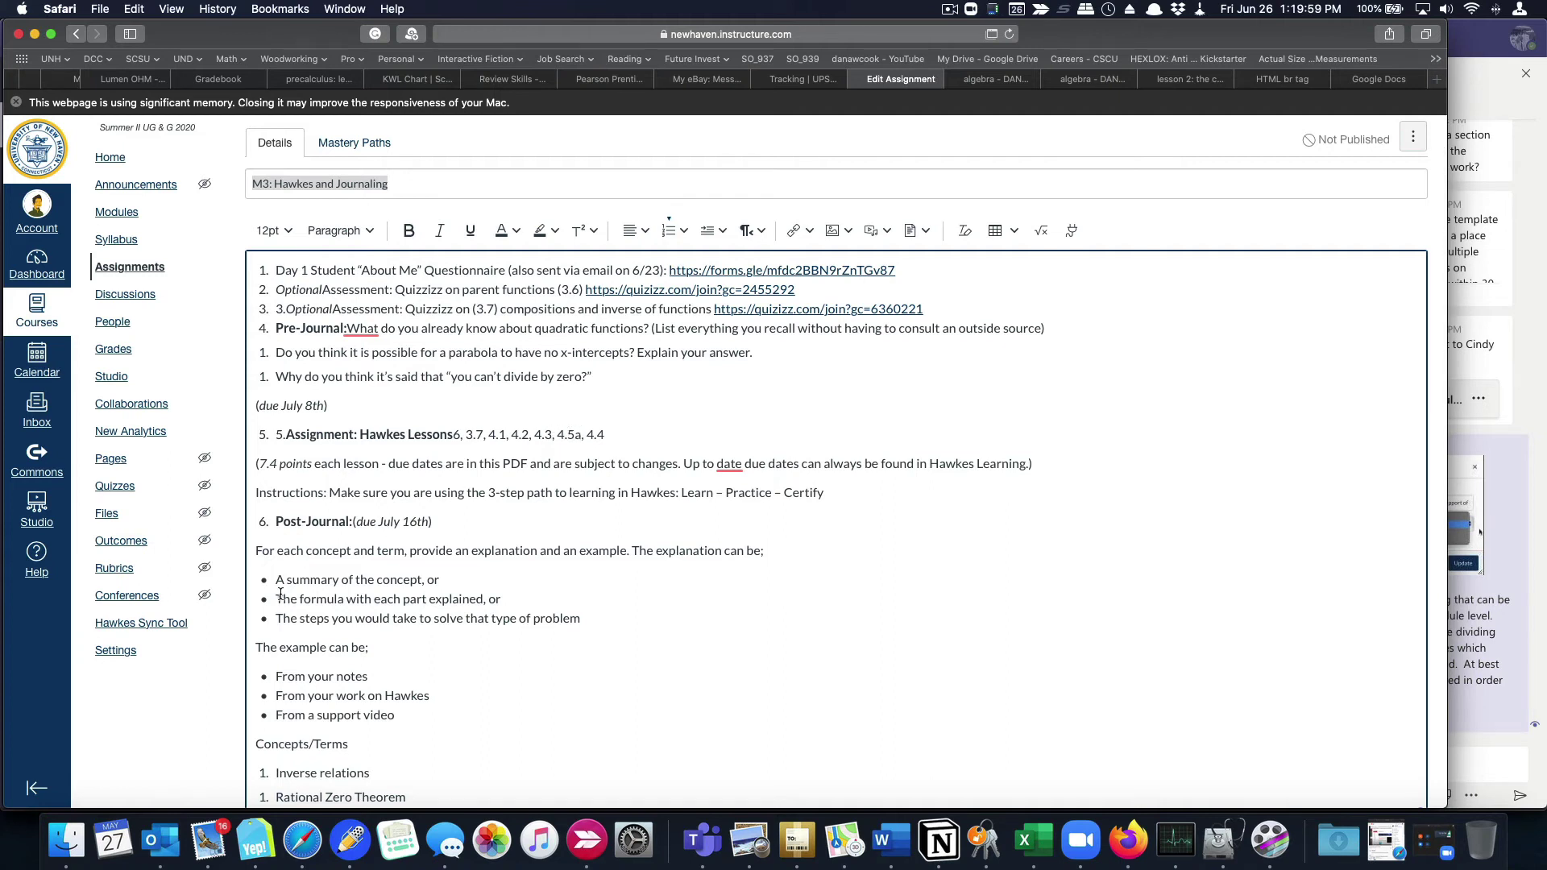
scroll(572, 592, down, 5)
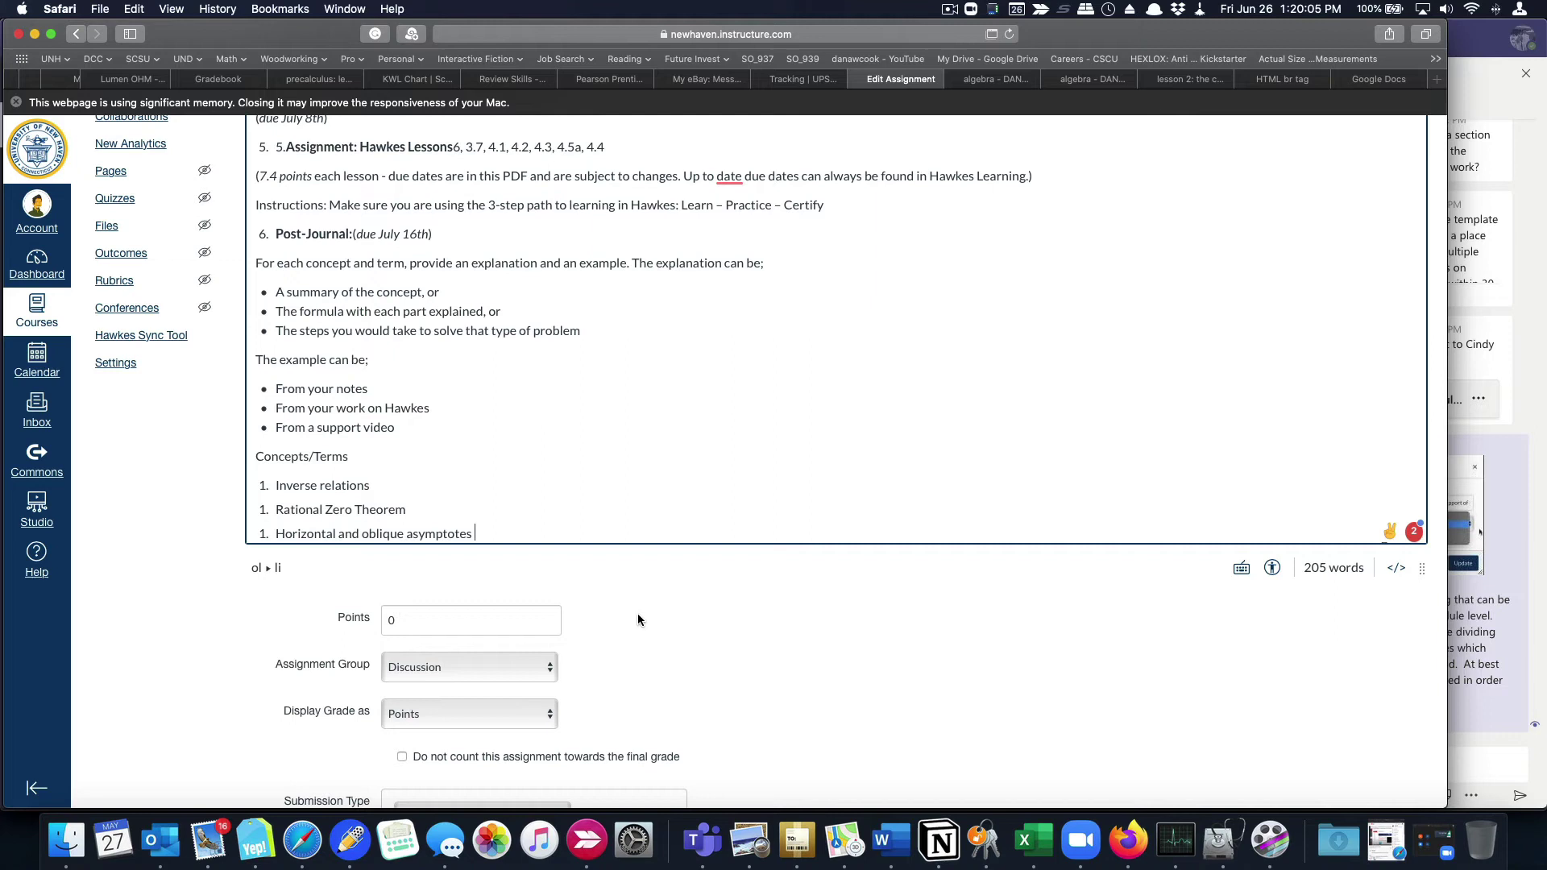
Create a new assignment group named 'Journal' and place the assignment in it
click(548, 667)
click(475, 698)
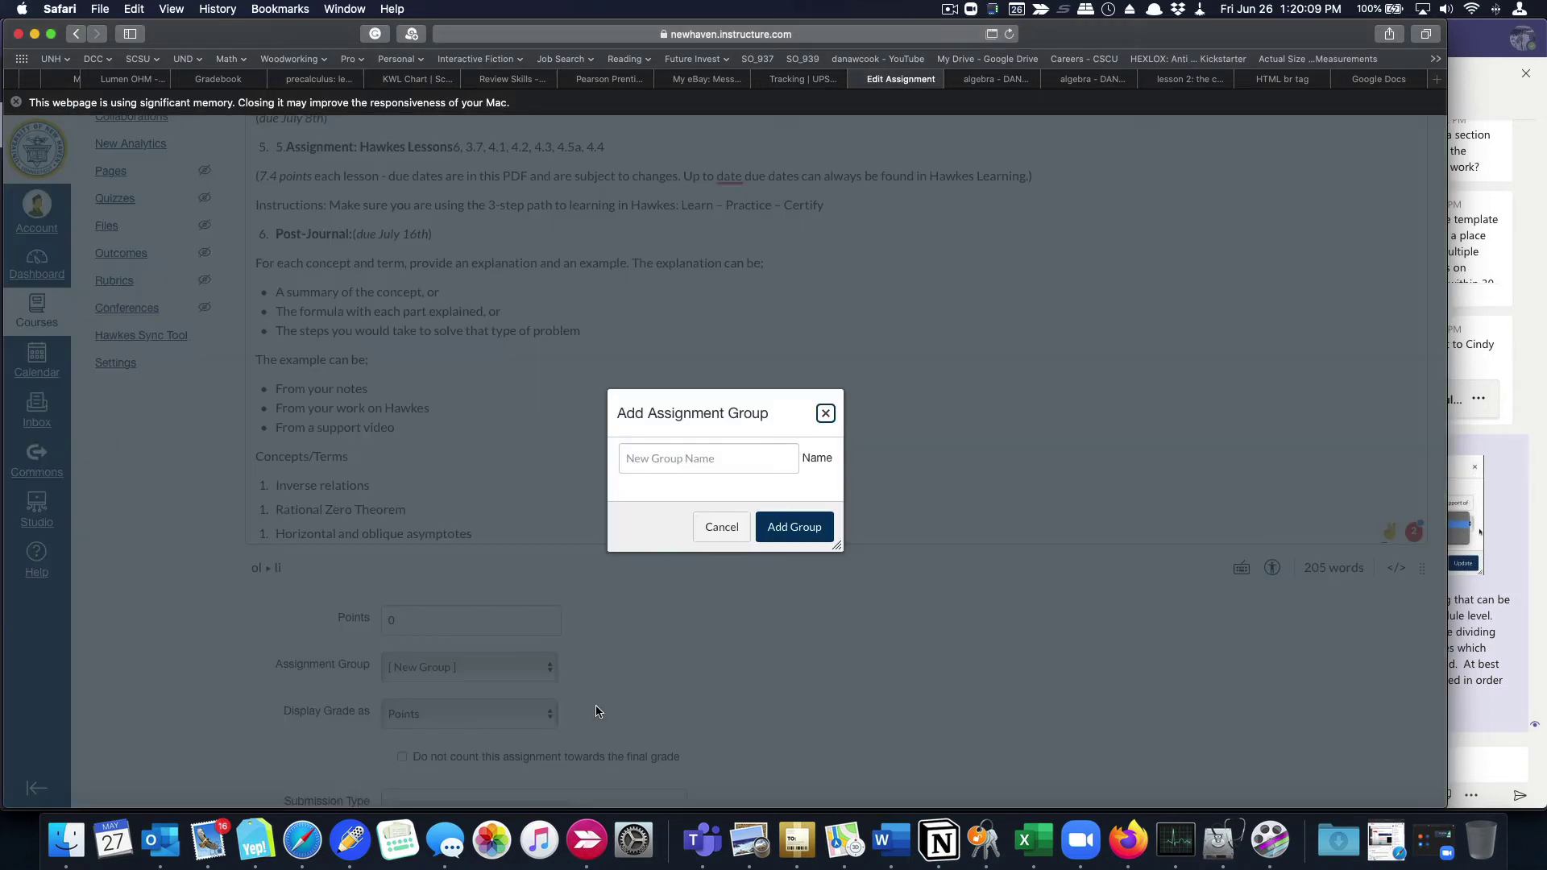
click(749, 465)
text(Journal)
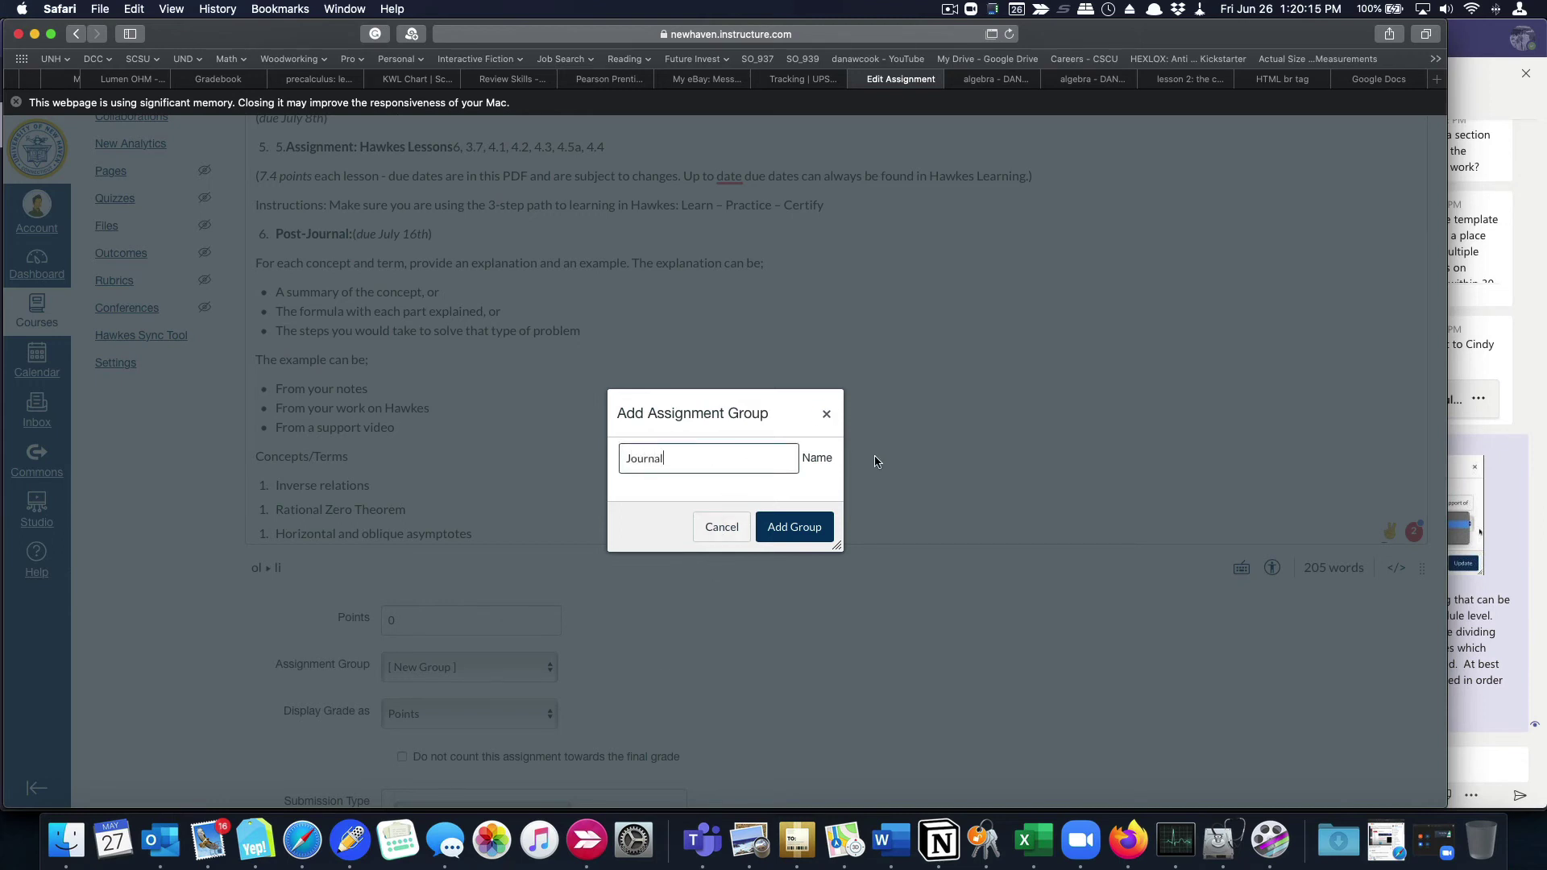
click(805, 526)
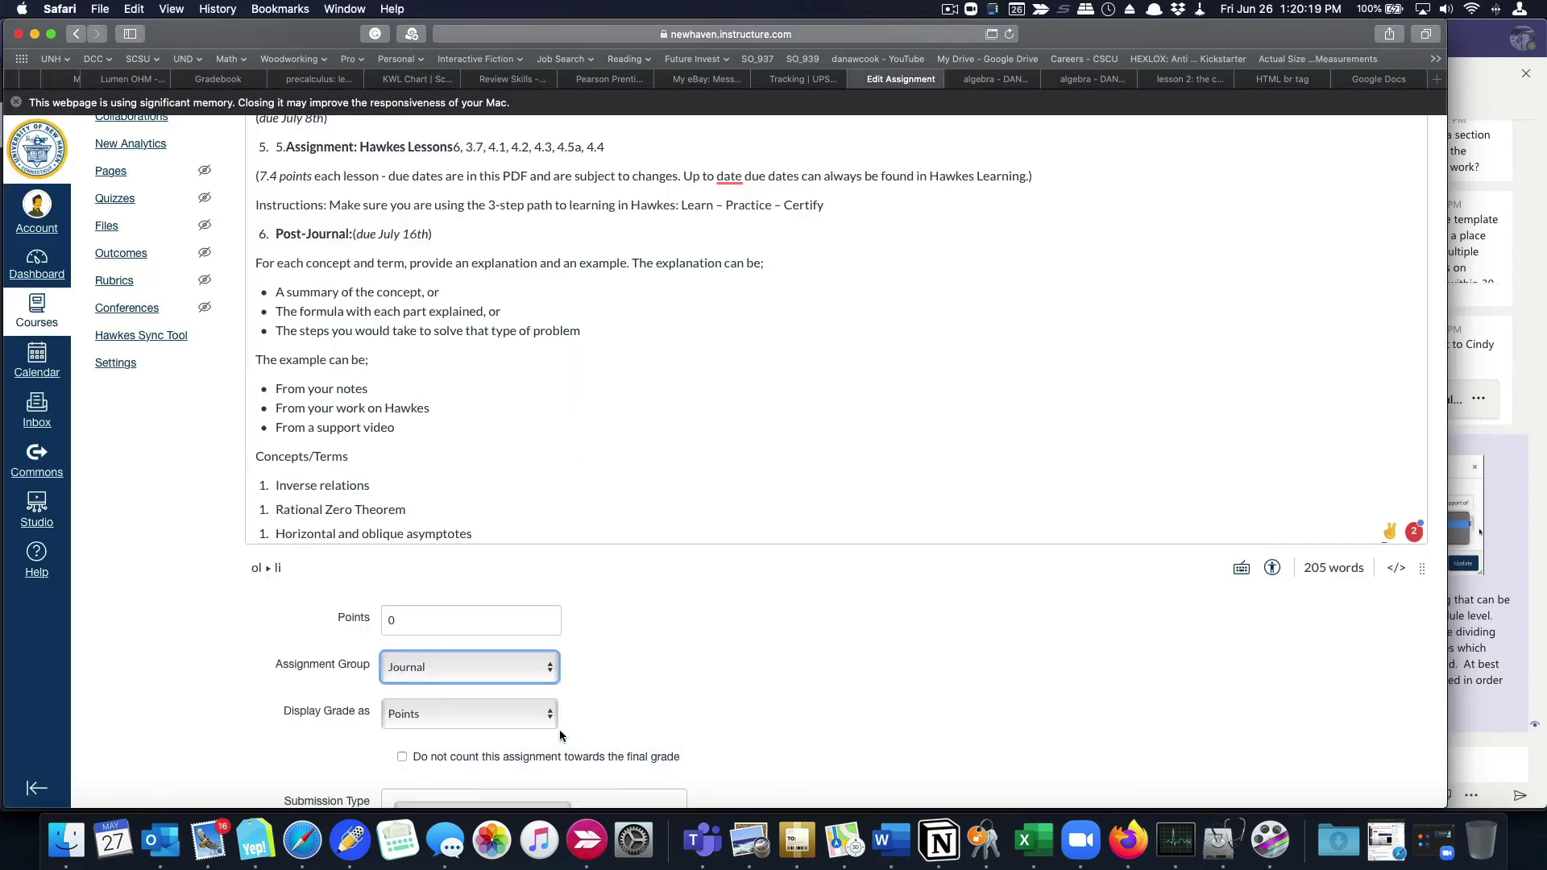
Set the assignment to 2 points with the Online submission type
click(364, 616)
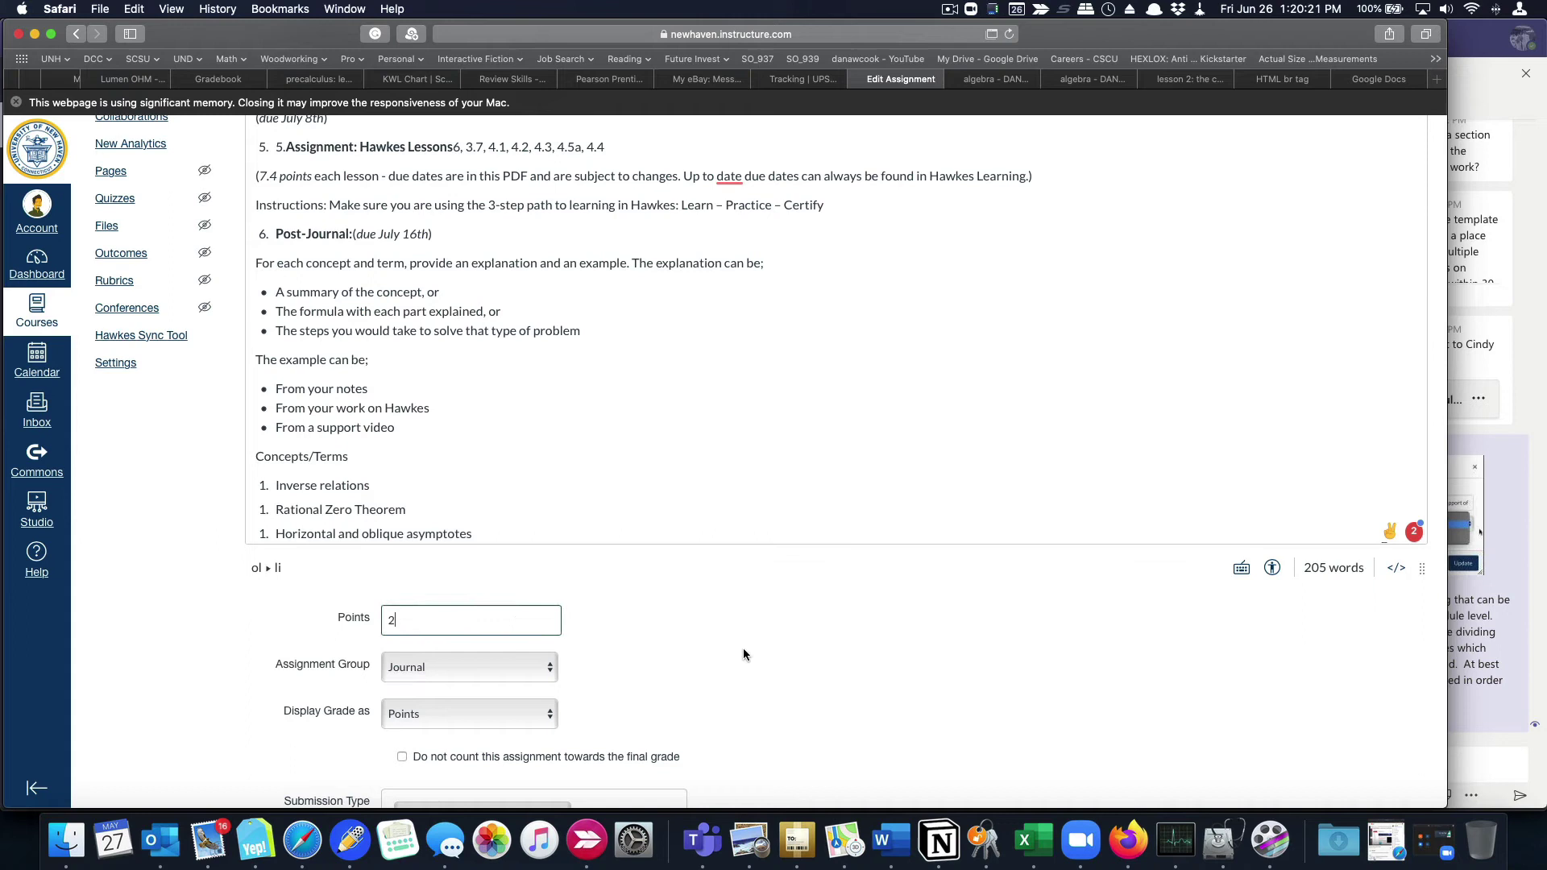
scroll(855, 655, down, 5)
click(555, 477)
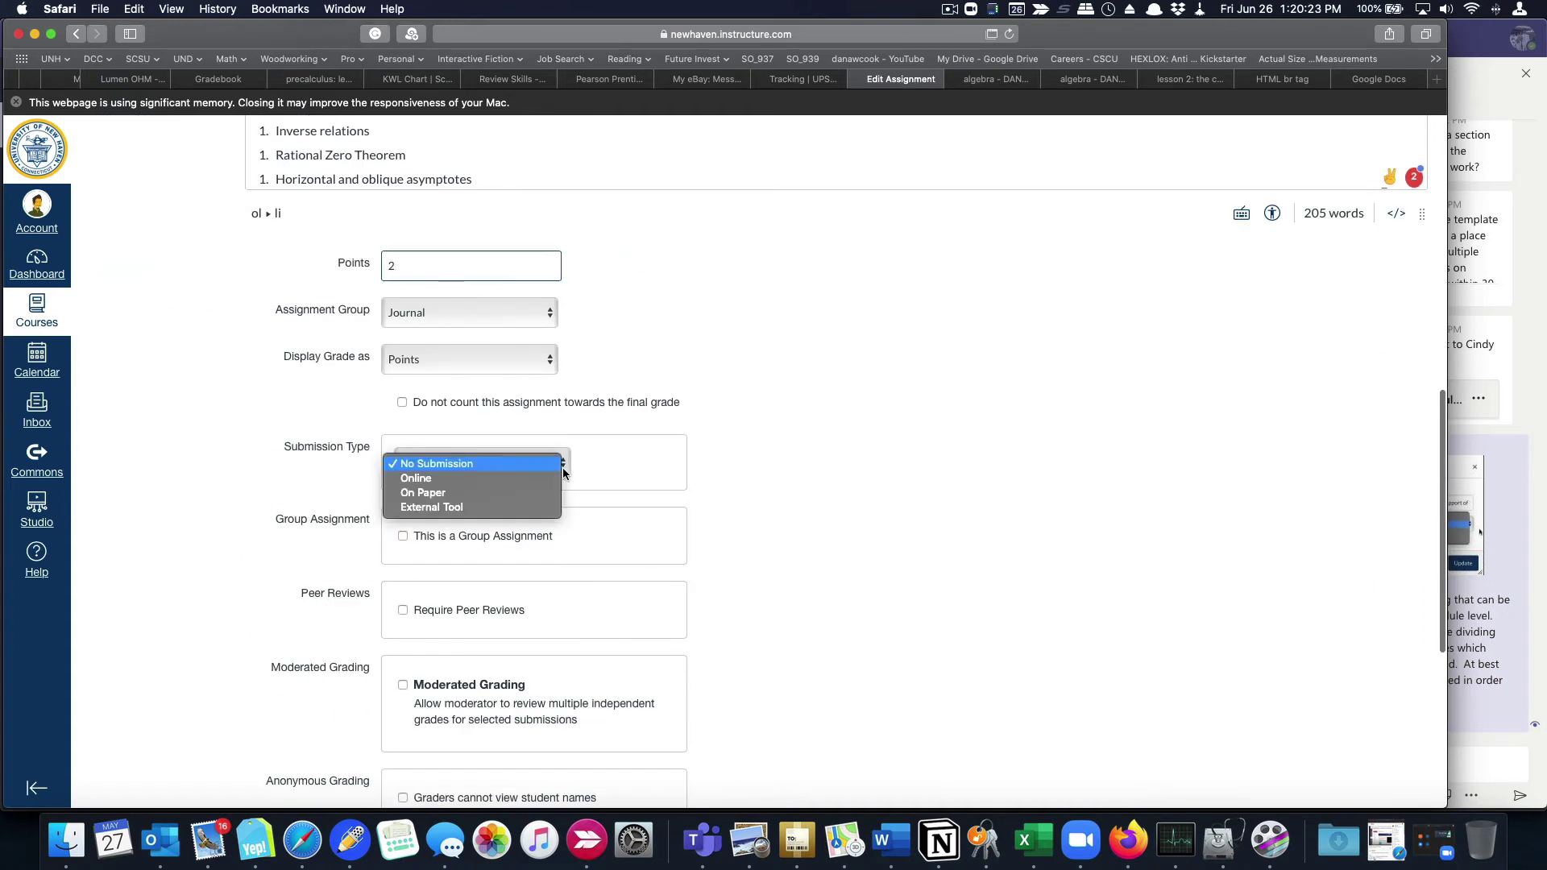
key(Return)
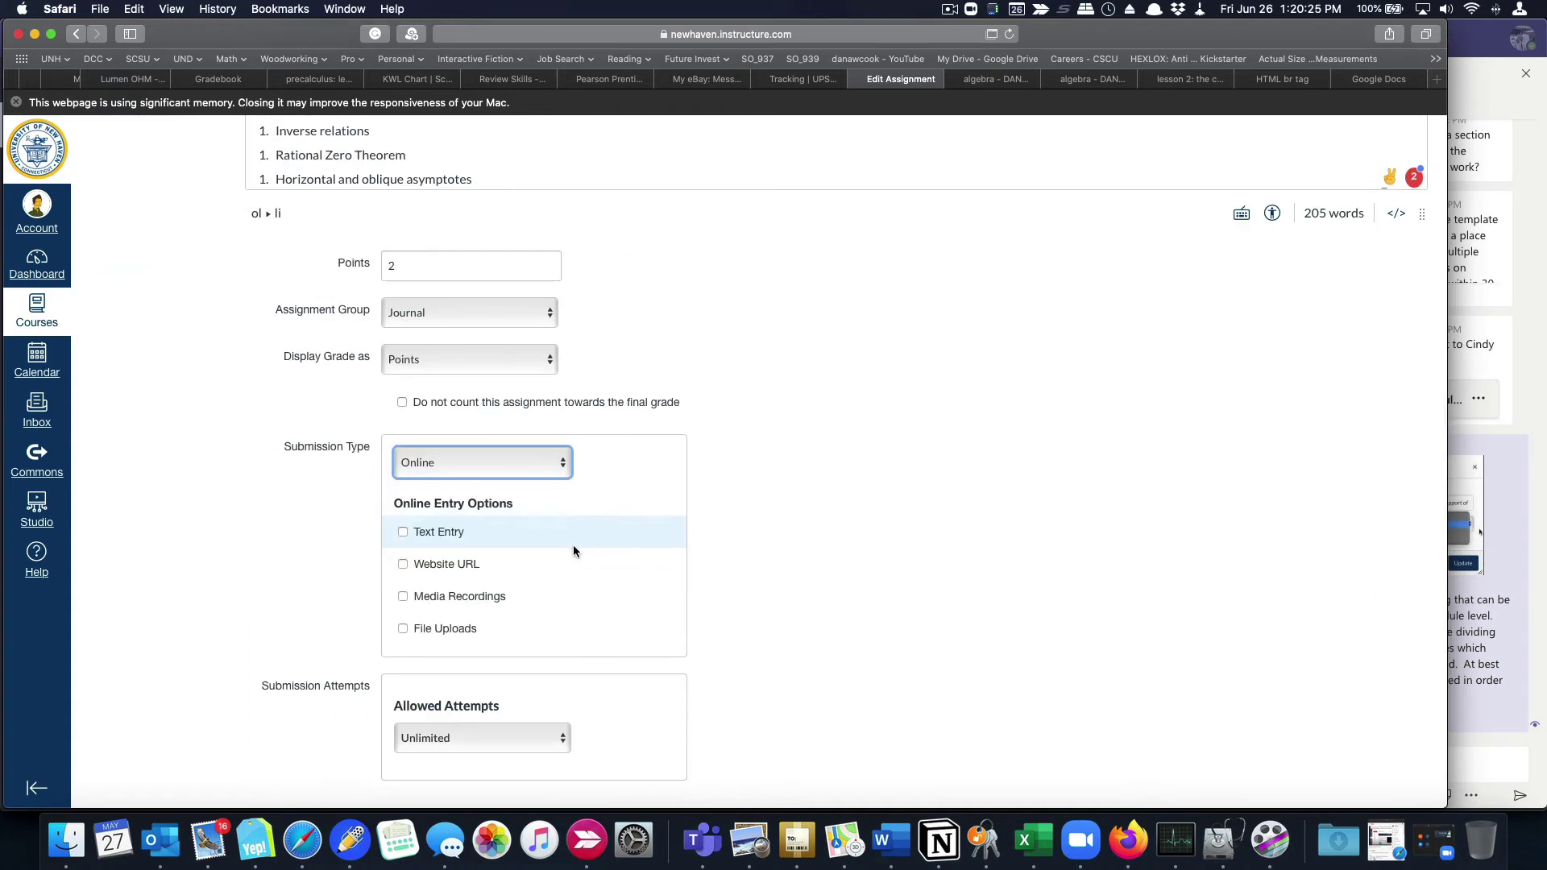
Allow text entry, website URL, media recording and file upload submissions, then save
click(403, 531)
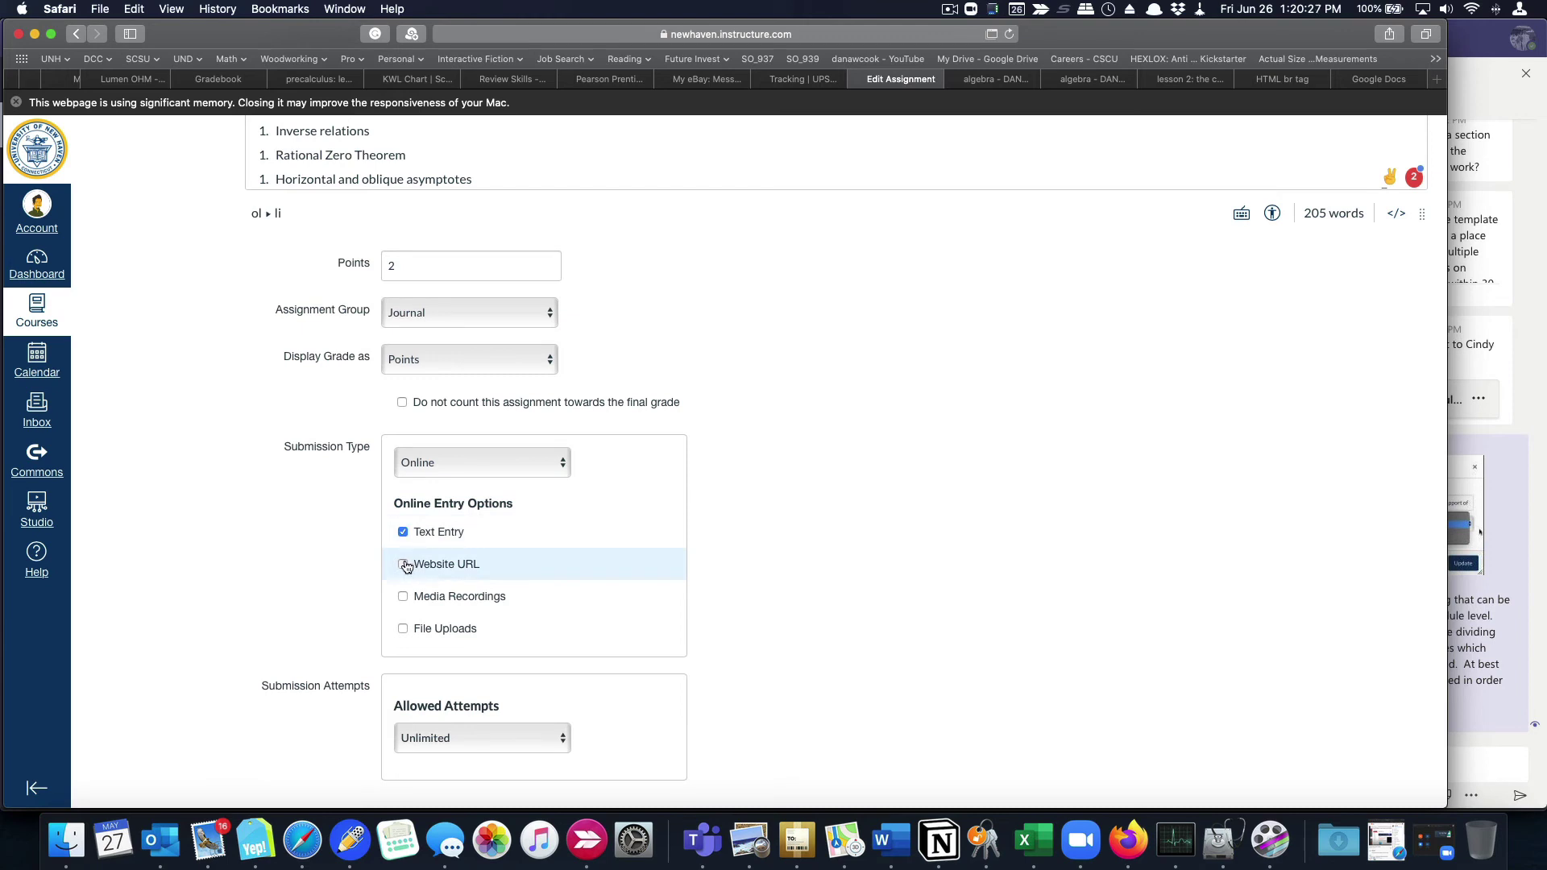
click(404, 565)
click(403, 564)
click(403, 532)
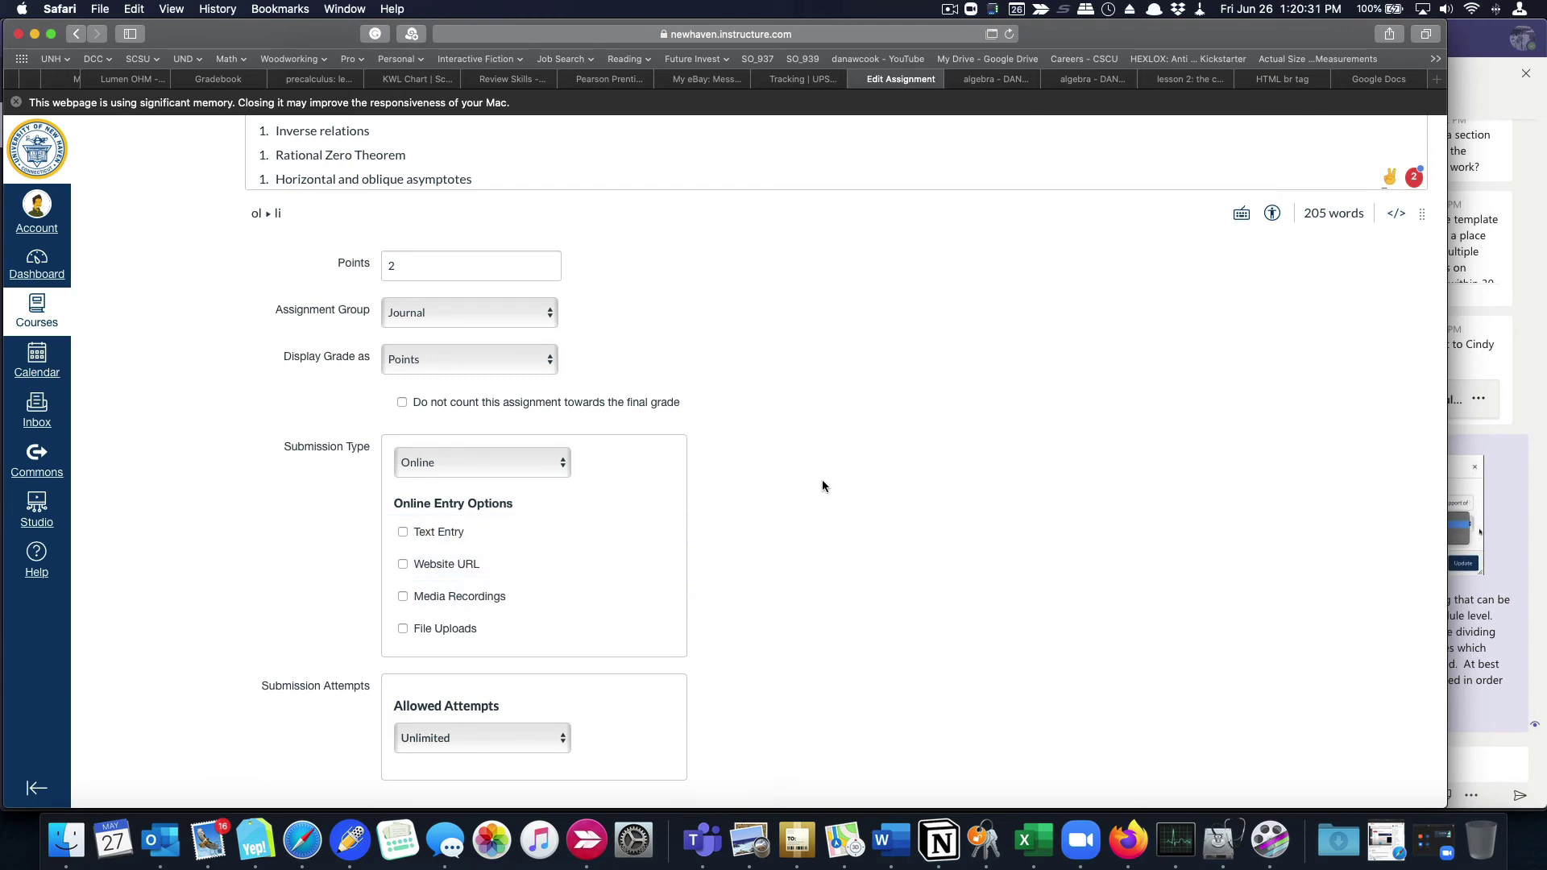
click(418, 542)
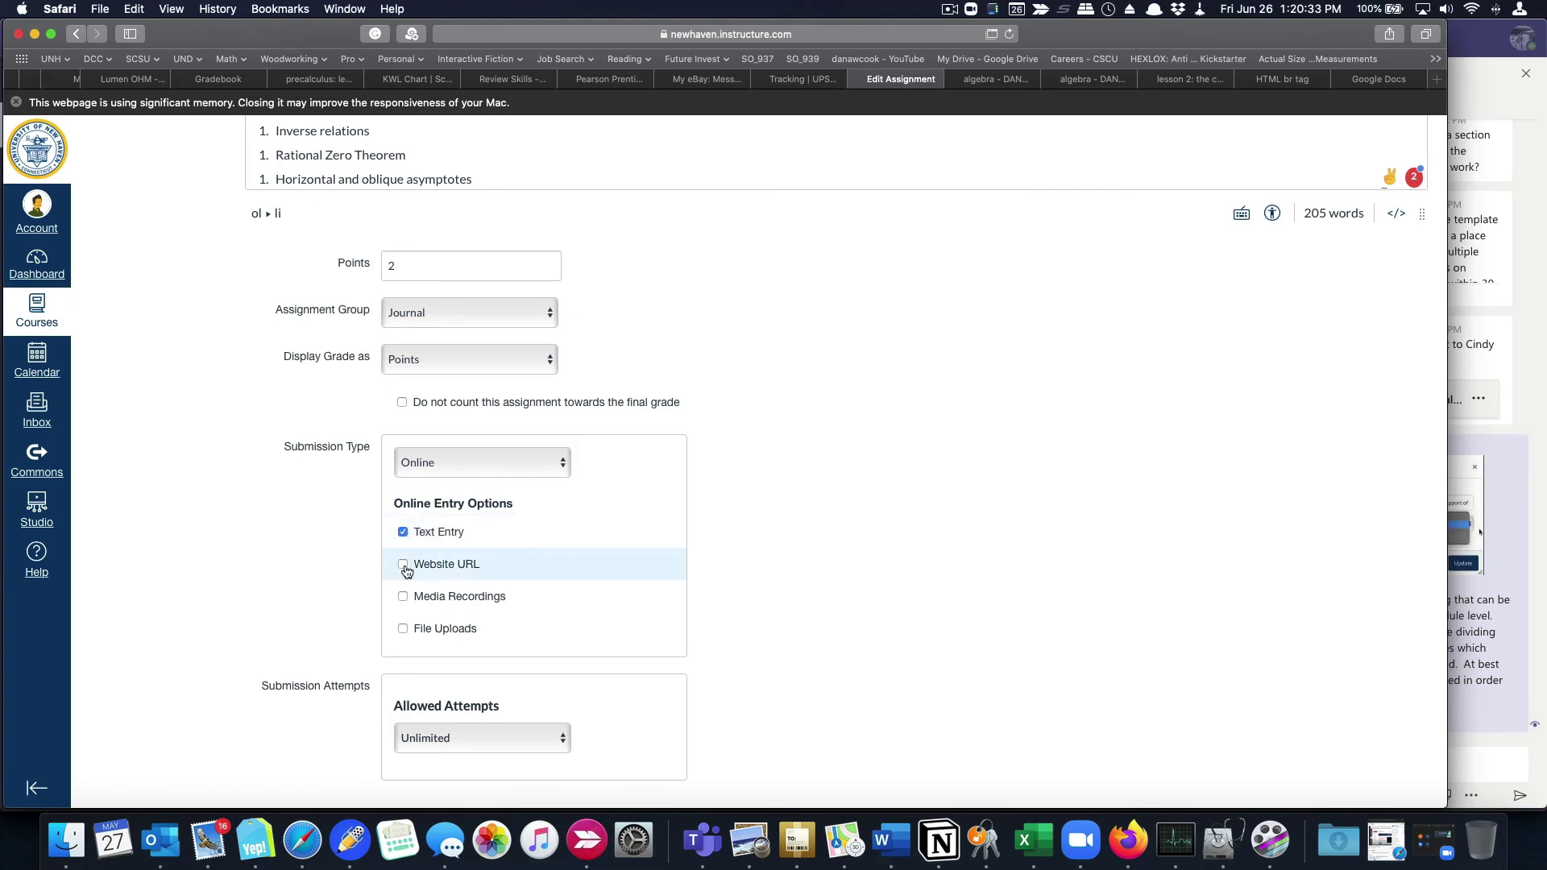
click(403, 565)
click(403, 597)
click(403, 629)
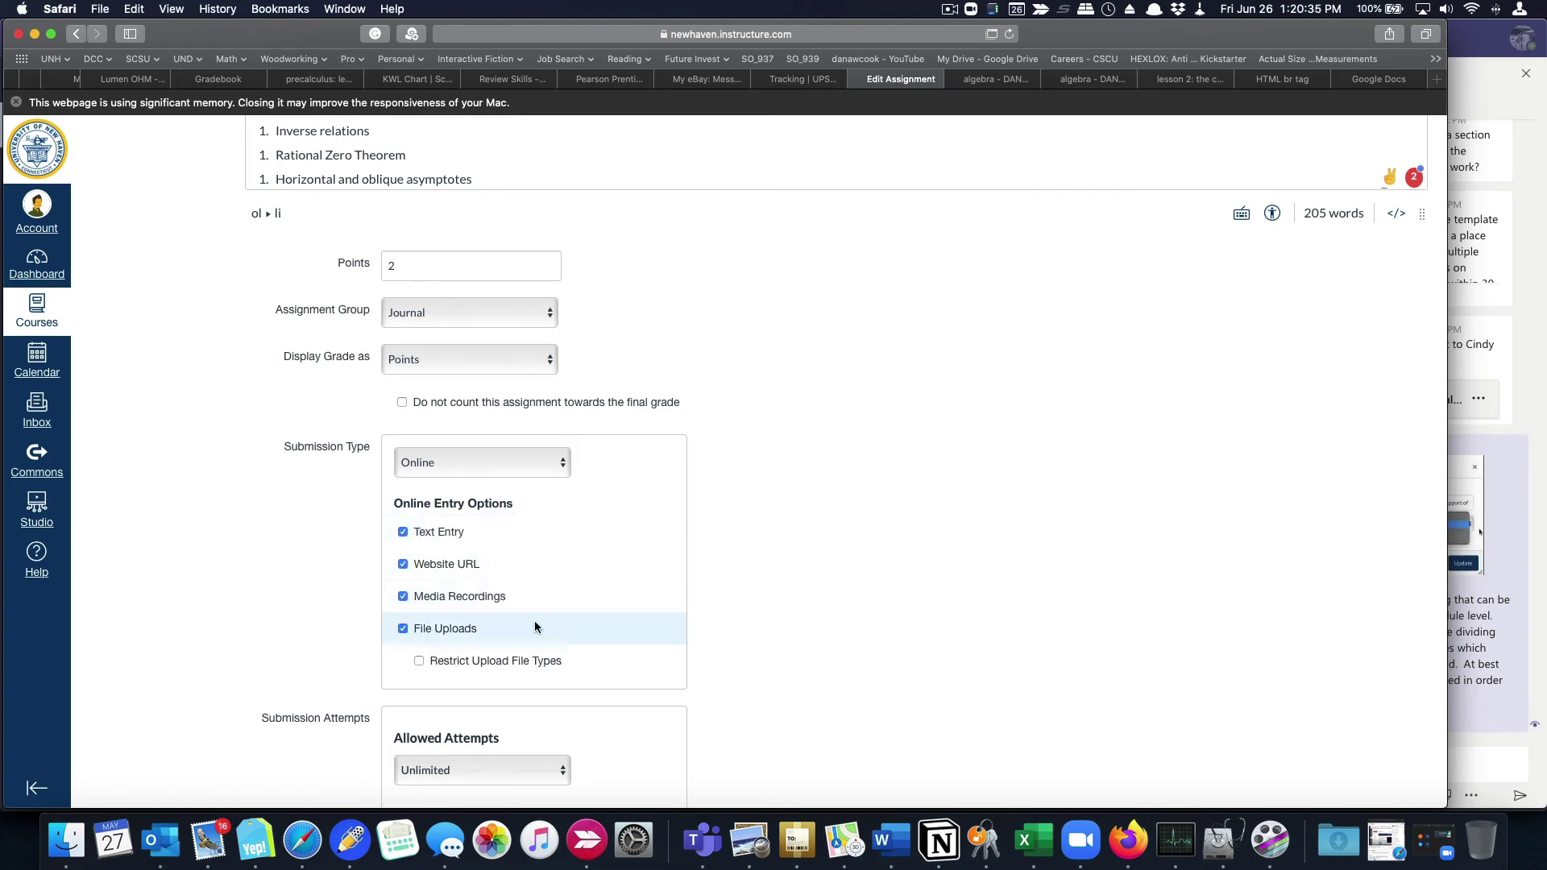
scroll(759, 616, down, 5)
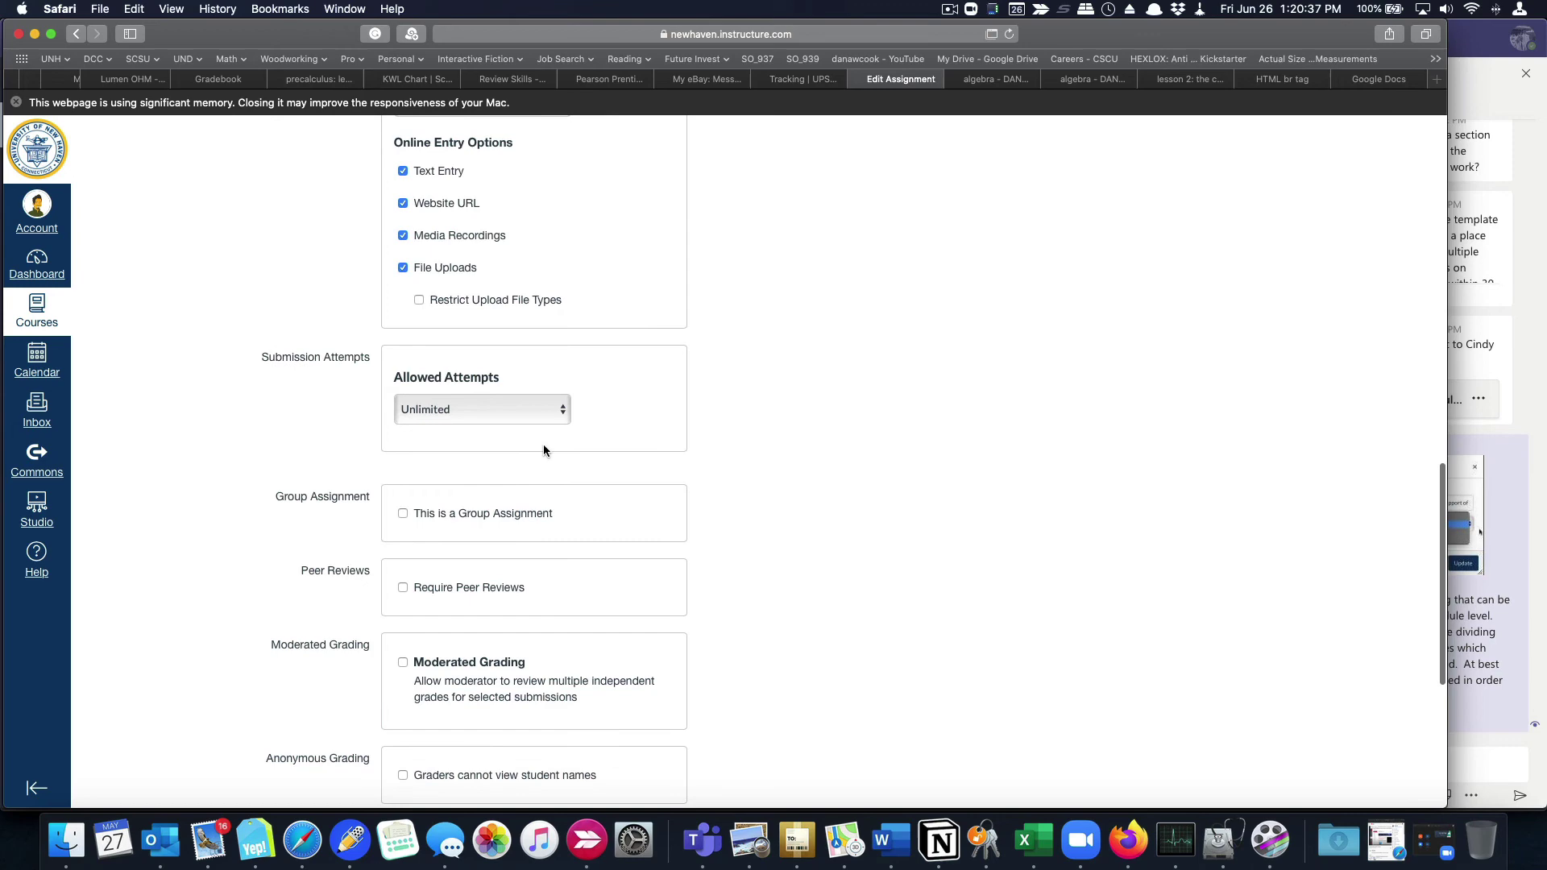
scroll(854, 655, down, 5)
click(1281, 779)
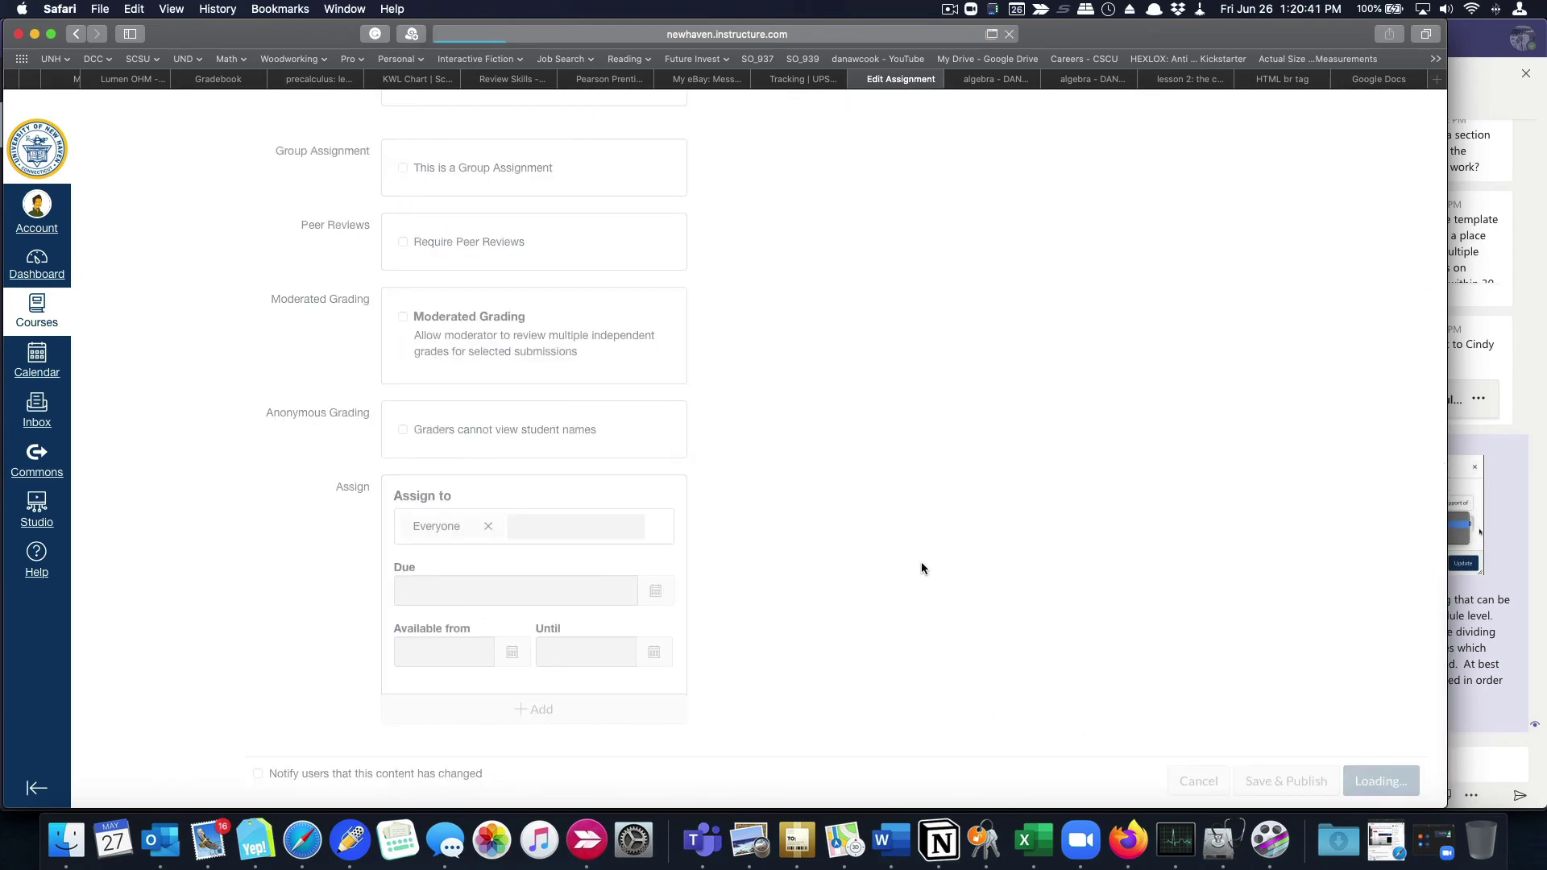
Advance from the saved assignment to the next module item, M3: Quiz
scroll(853, 570, down, 4)
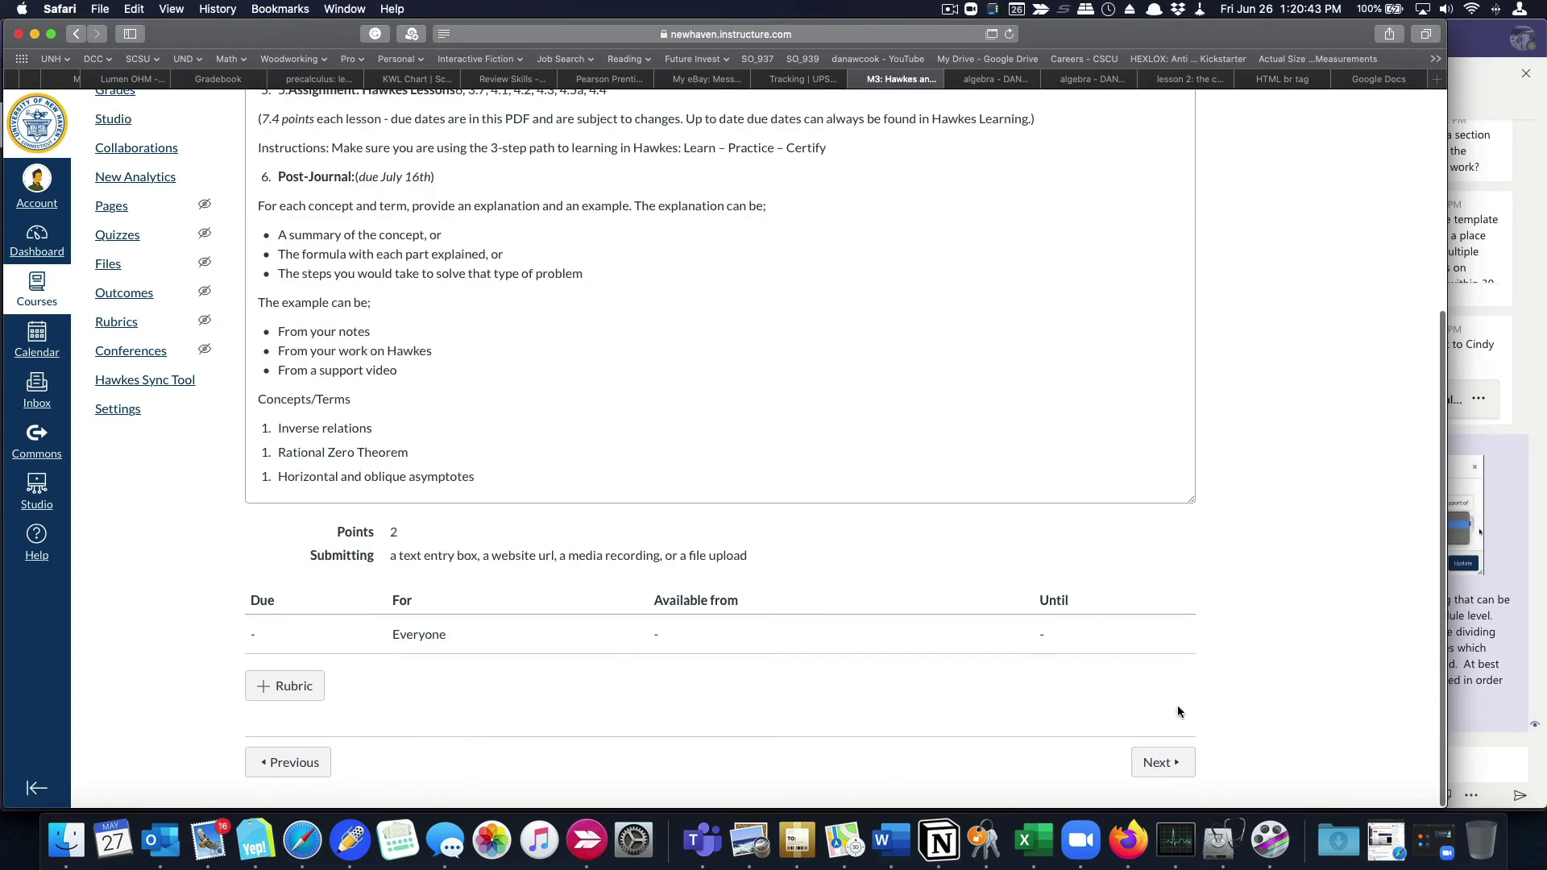
click(1161, 762)
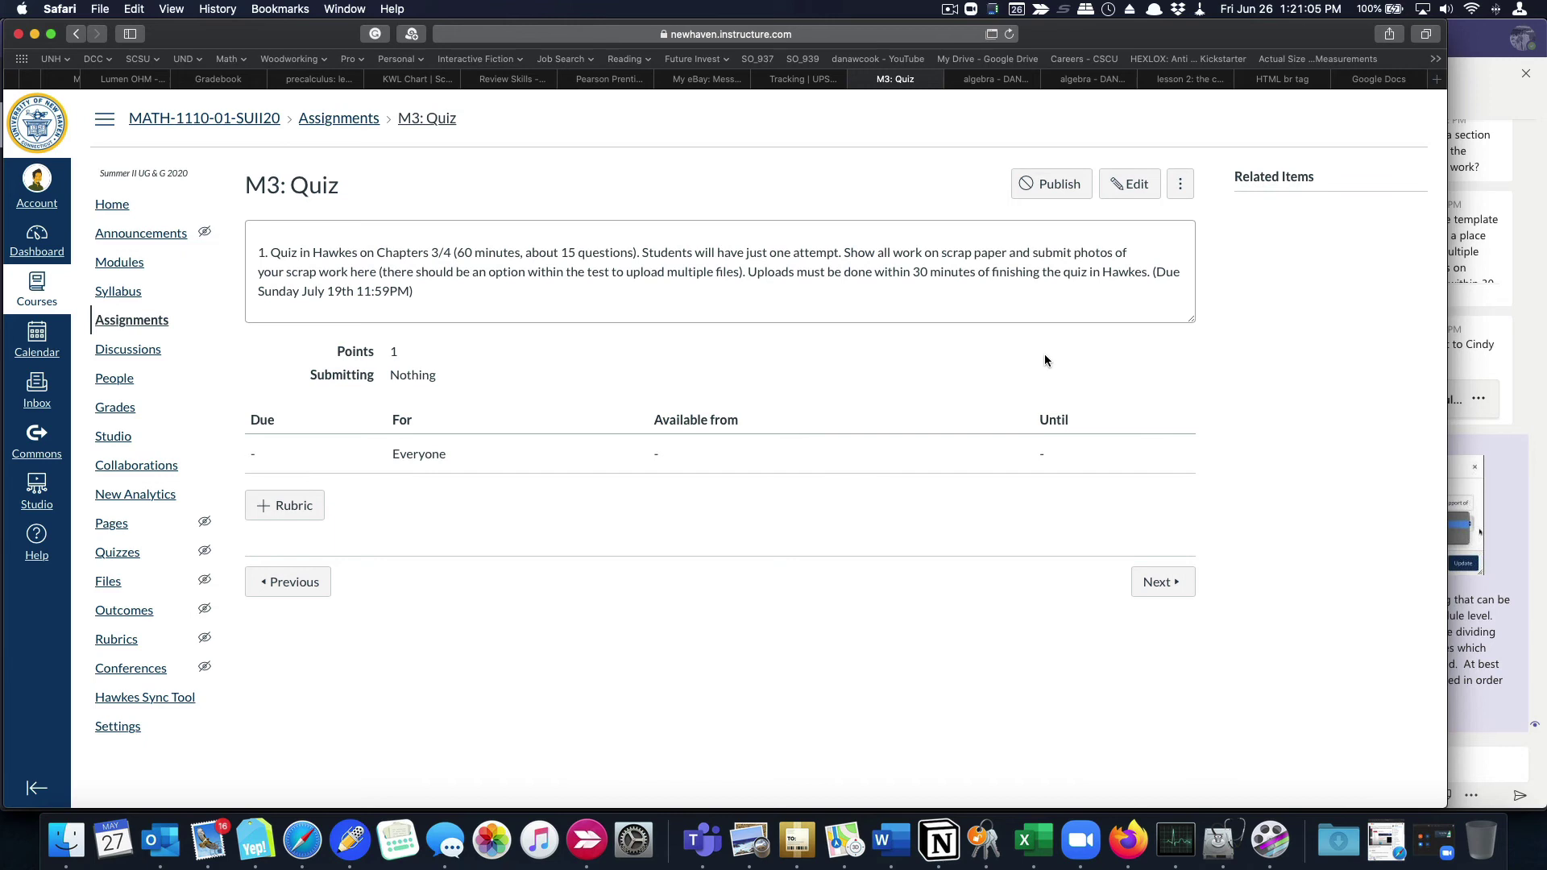
Continue to M4: Introduction, then switch to the course Assignments list
click(1162, 580)
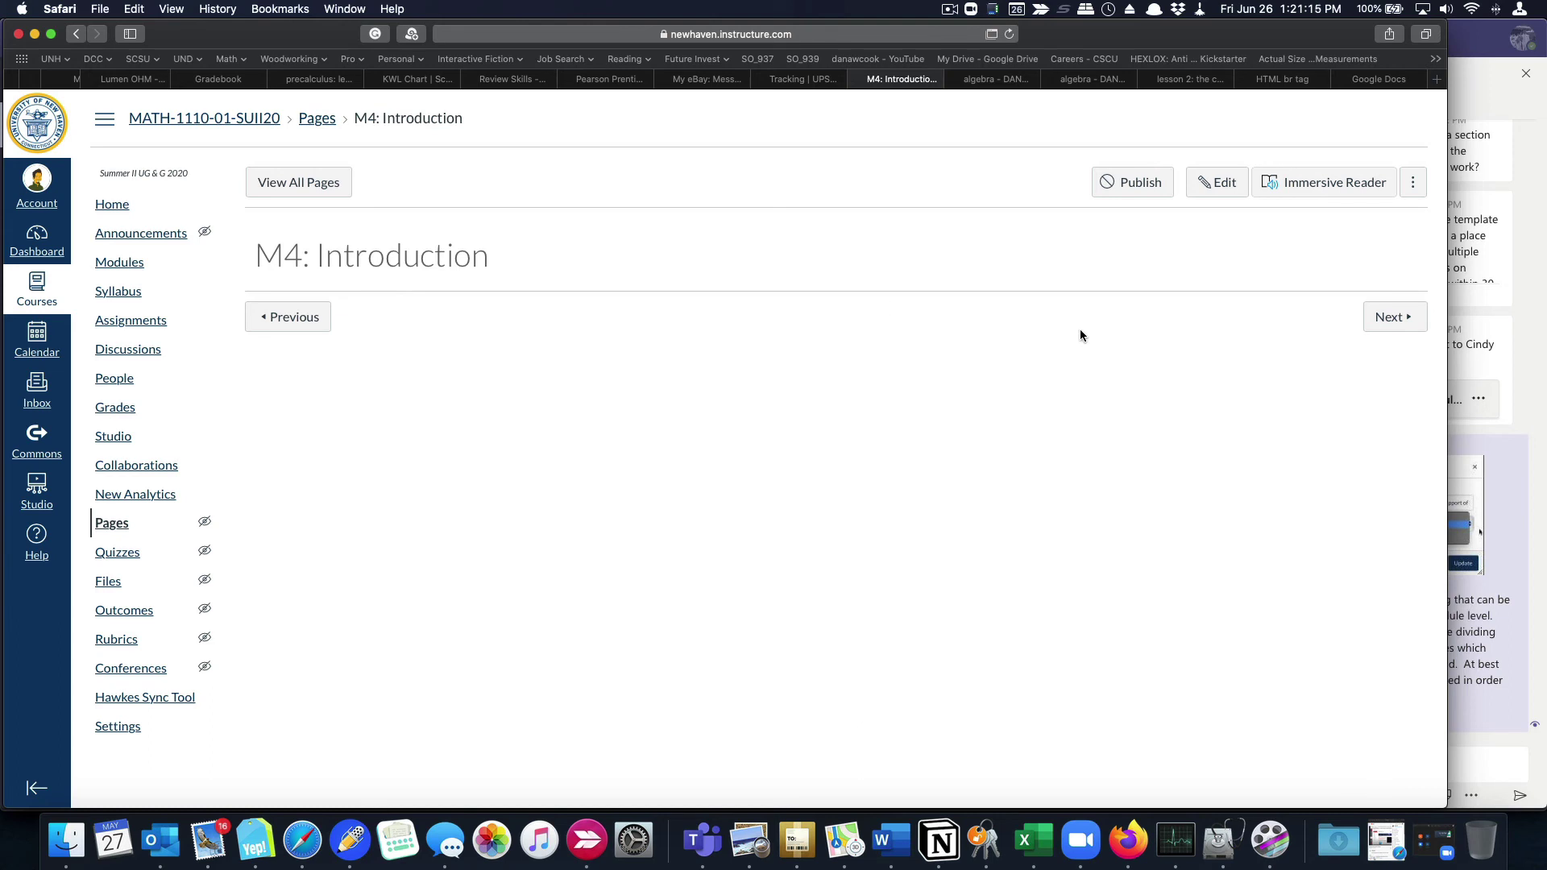
click(133, 320)
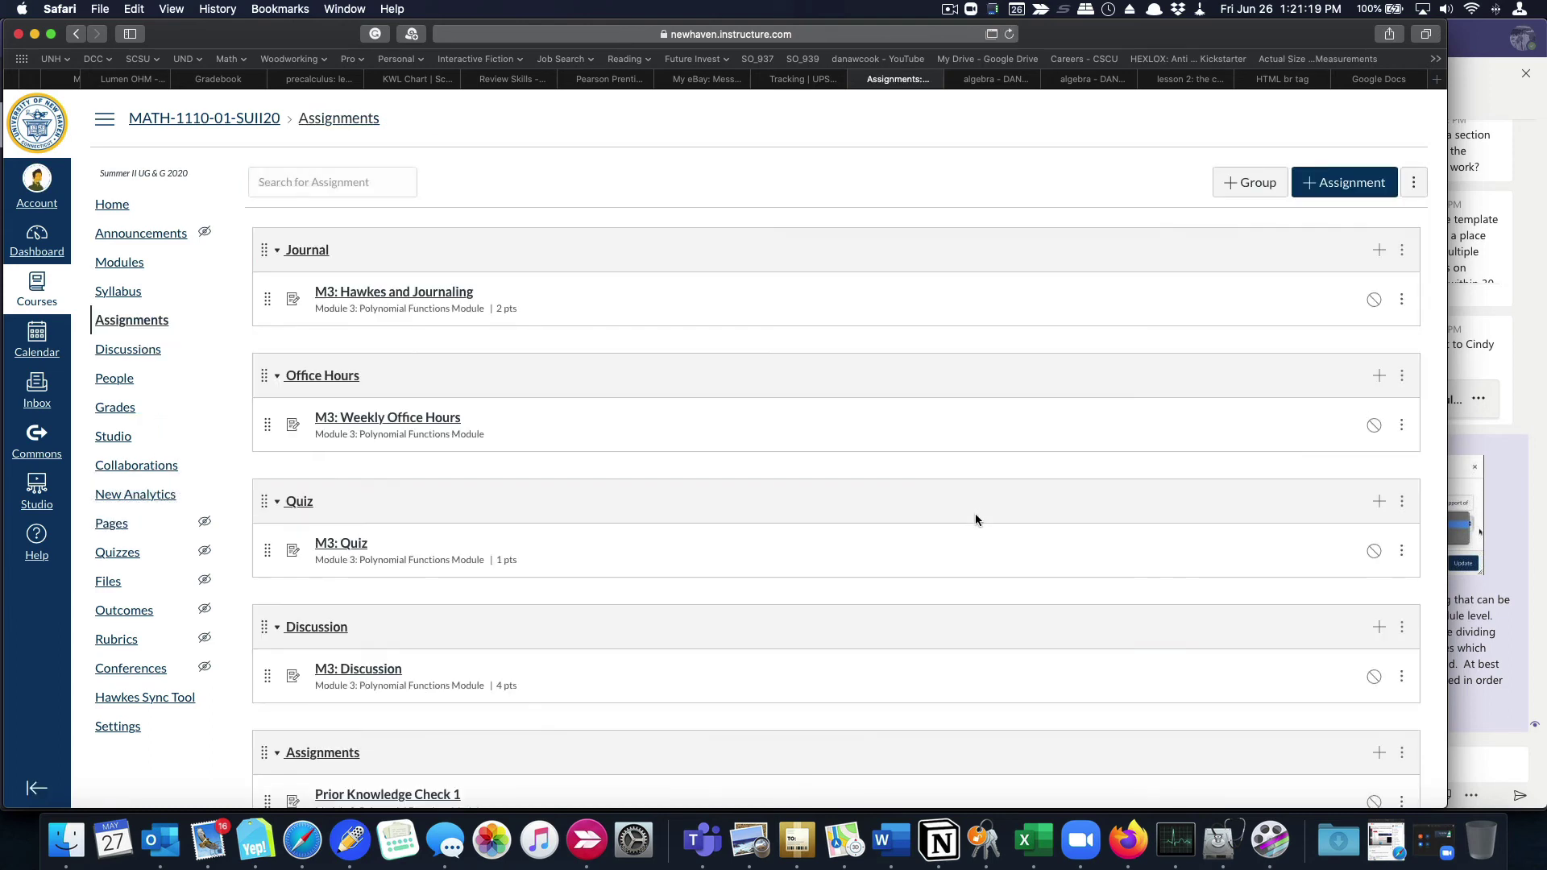
scroll(654, 437, down, 3)
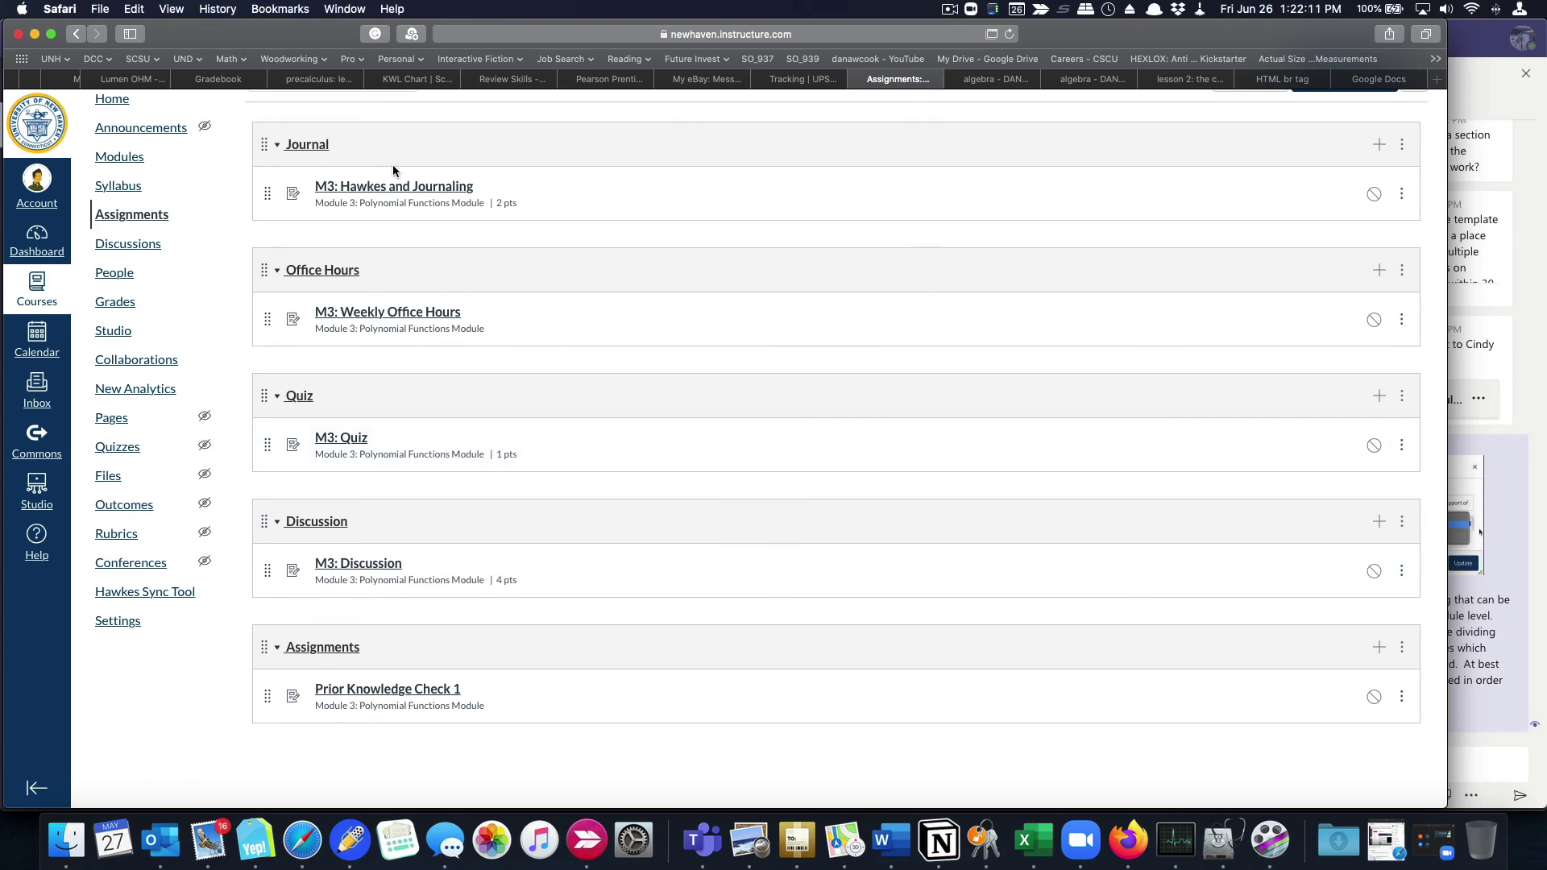
scroll(426, 201, up, 3)
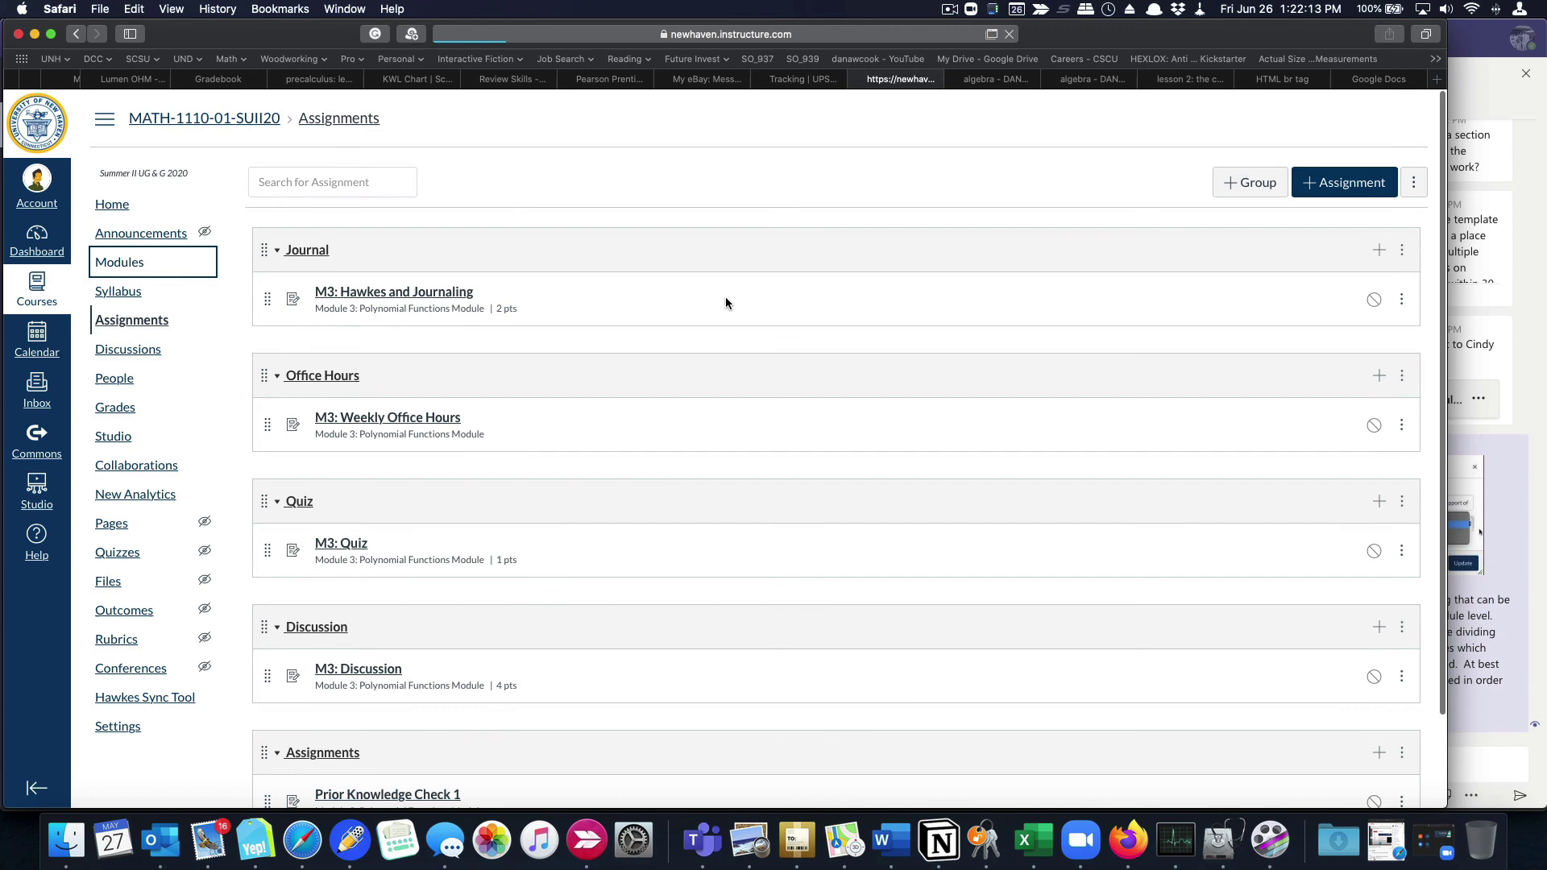
Expand Module 1, open the M1: Video Content page and browse its embedded videos
scroll(564, 322, down, 3)
scroll(593, 317, up, 4)
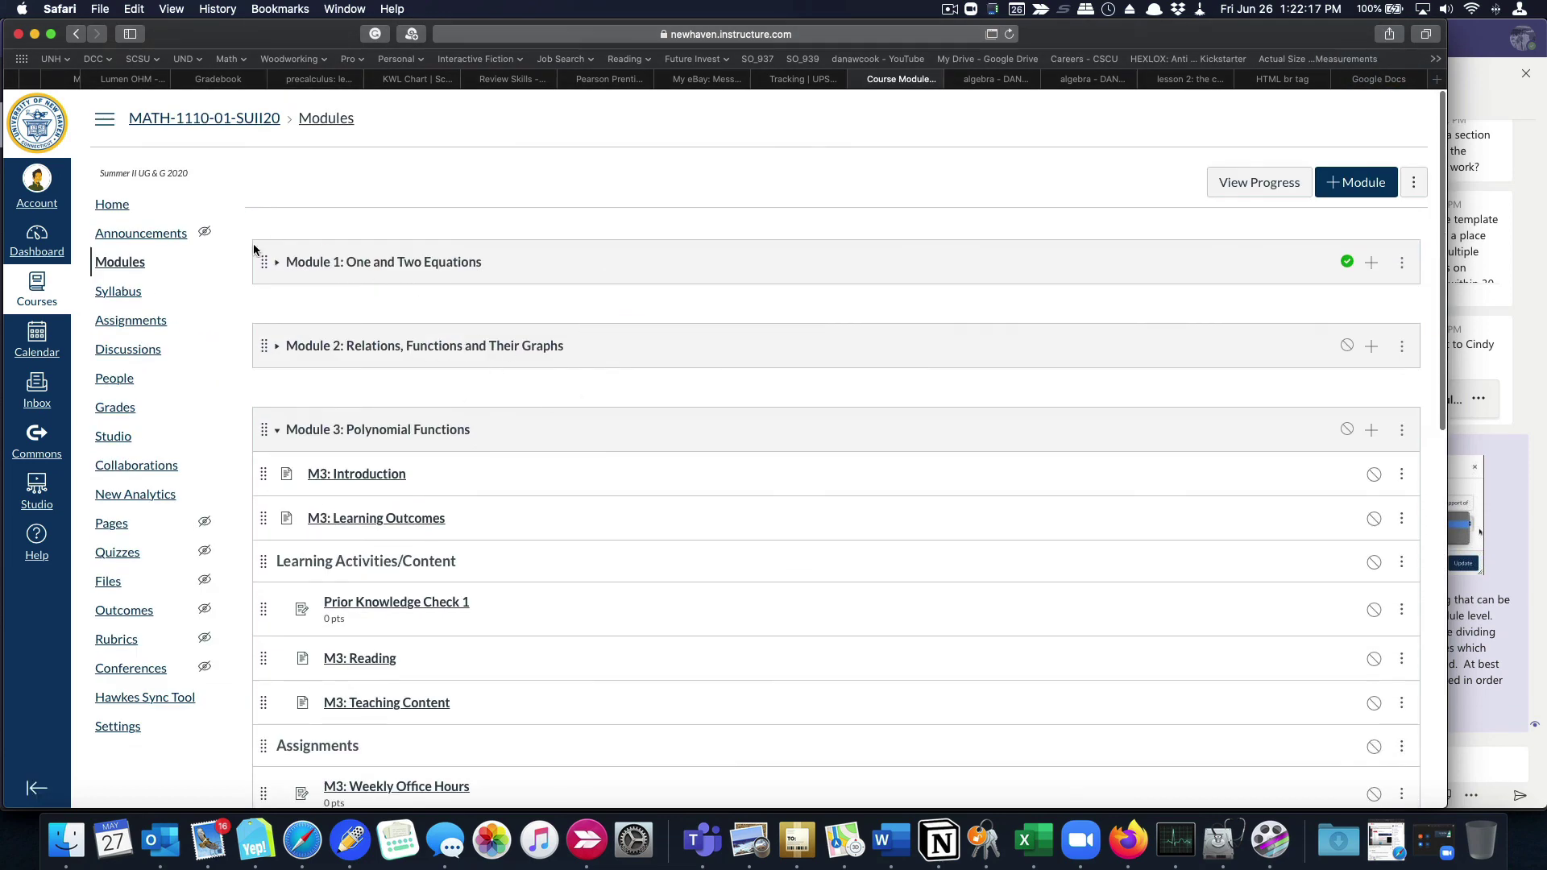
click(276, 262)
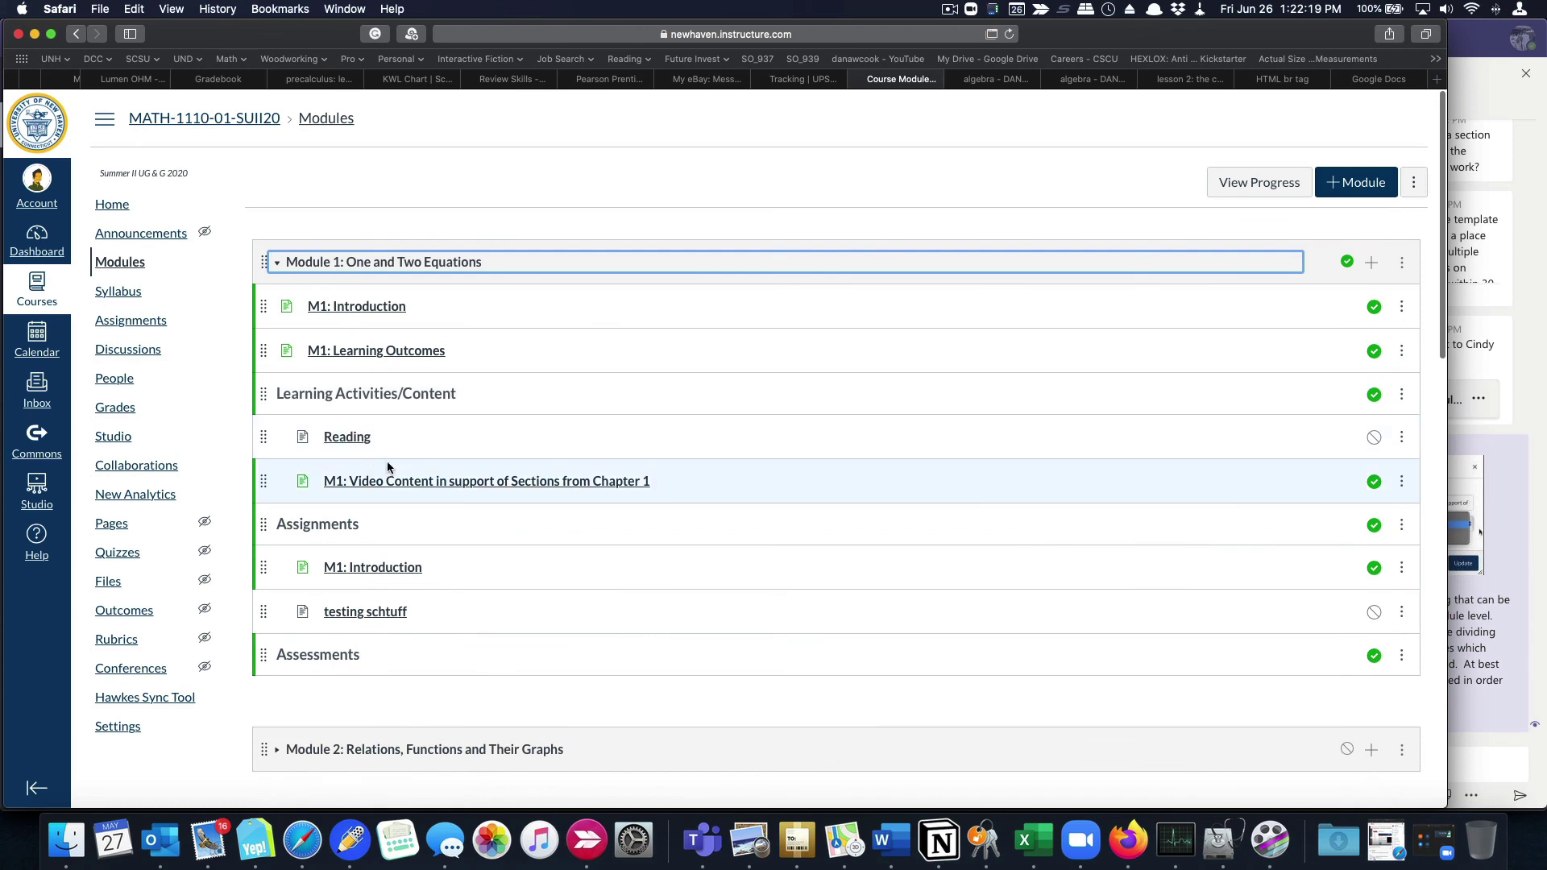
click(398, 480)
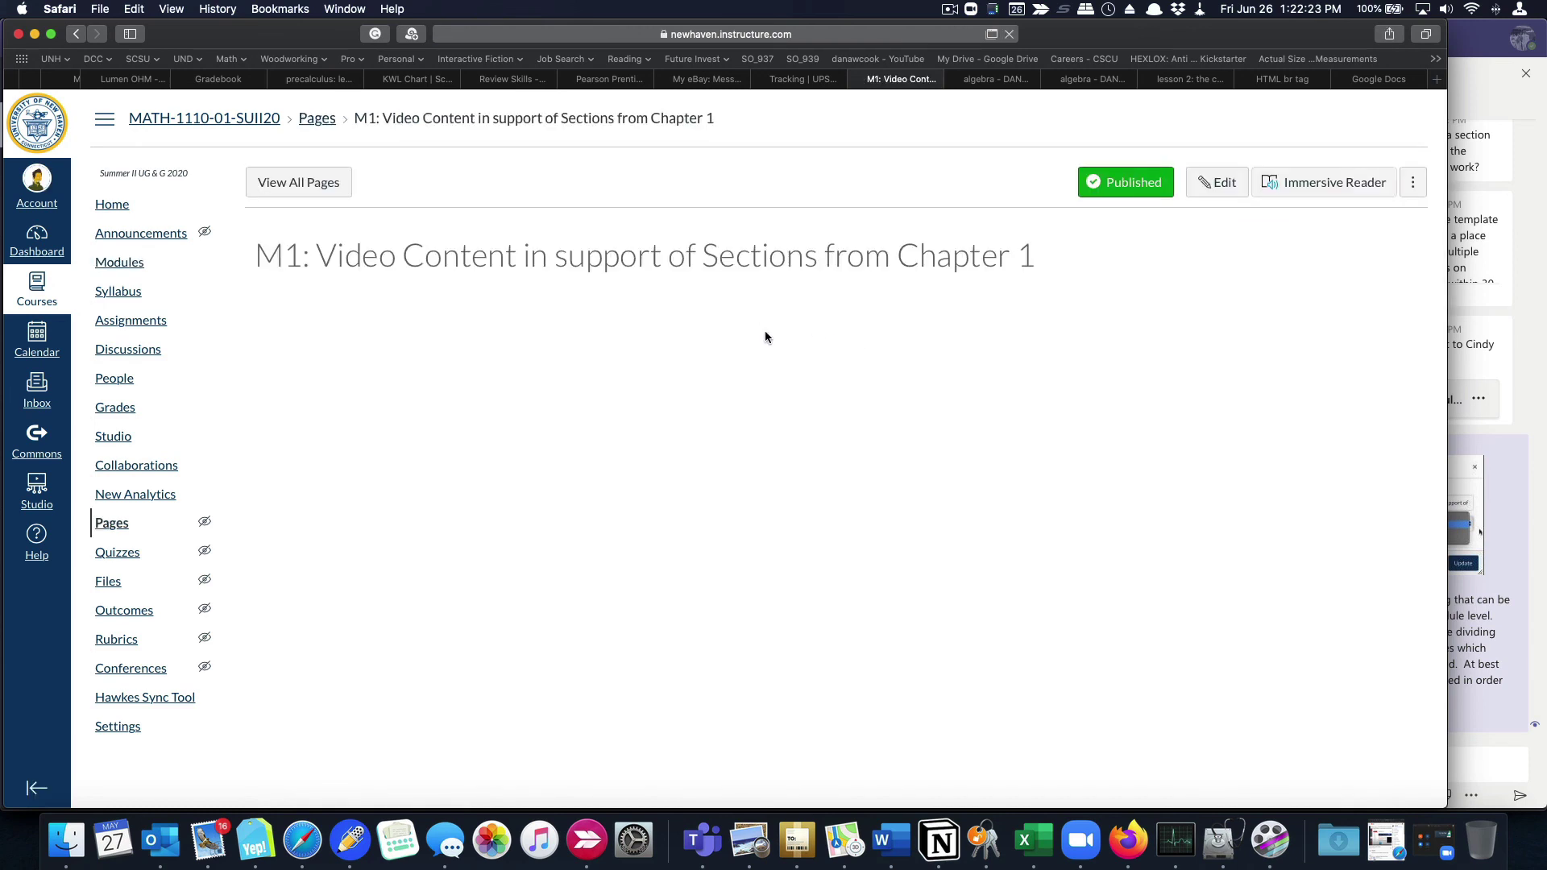
scroll(874, 437, down, 10)
scroll(876, 435, down, 10)
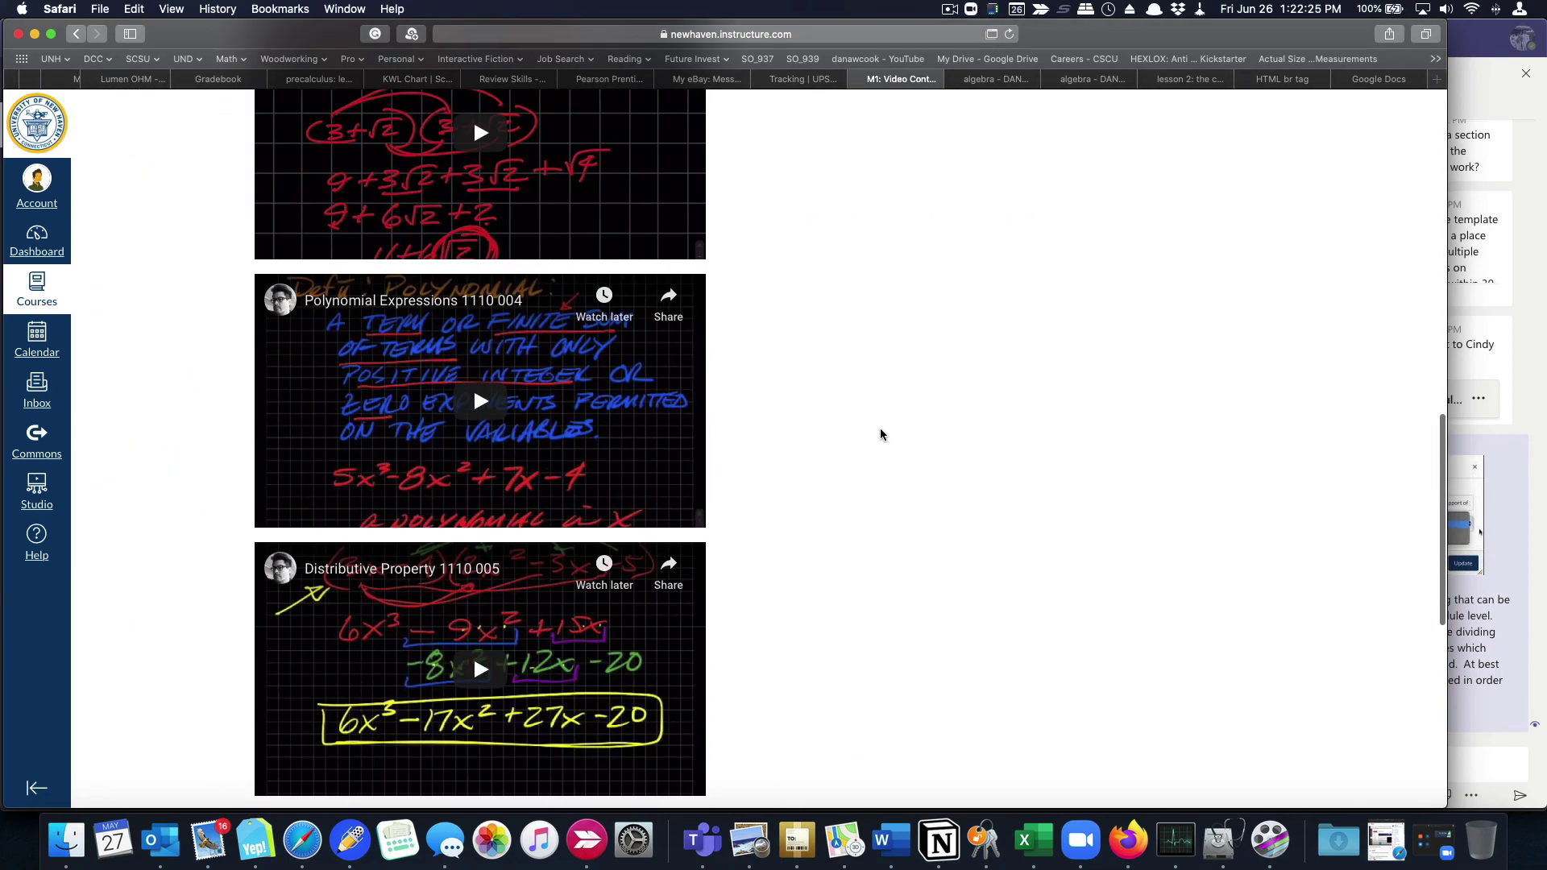
scroll(881, 435, up, 15)
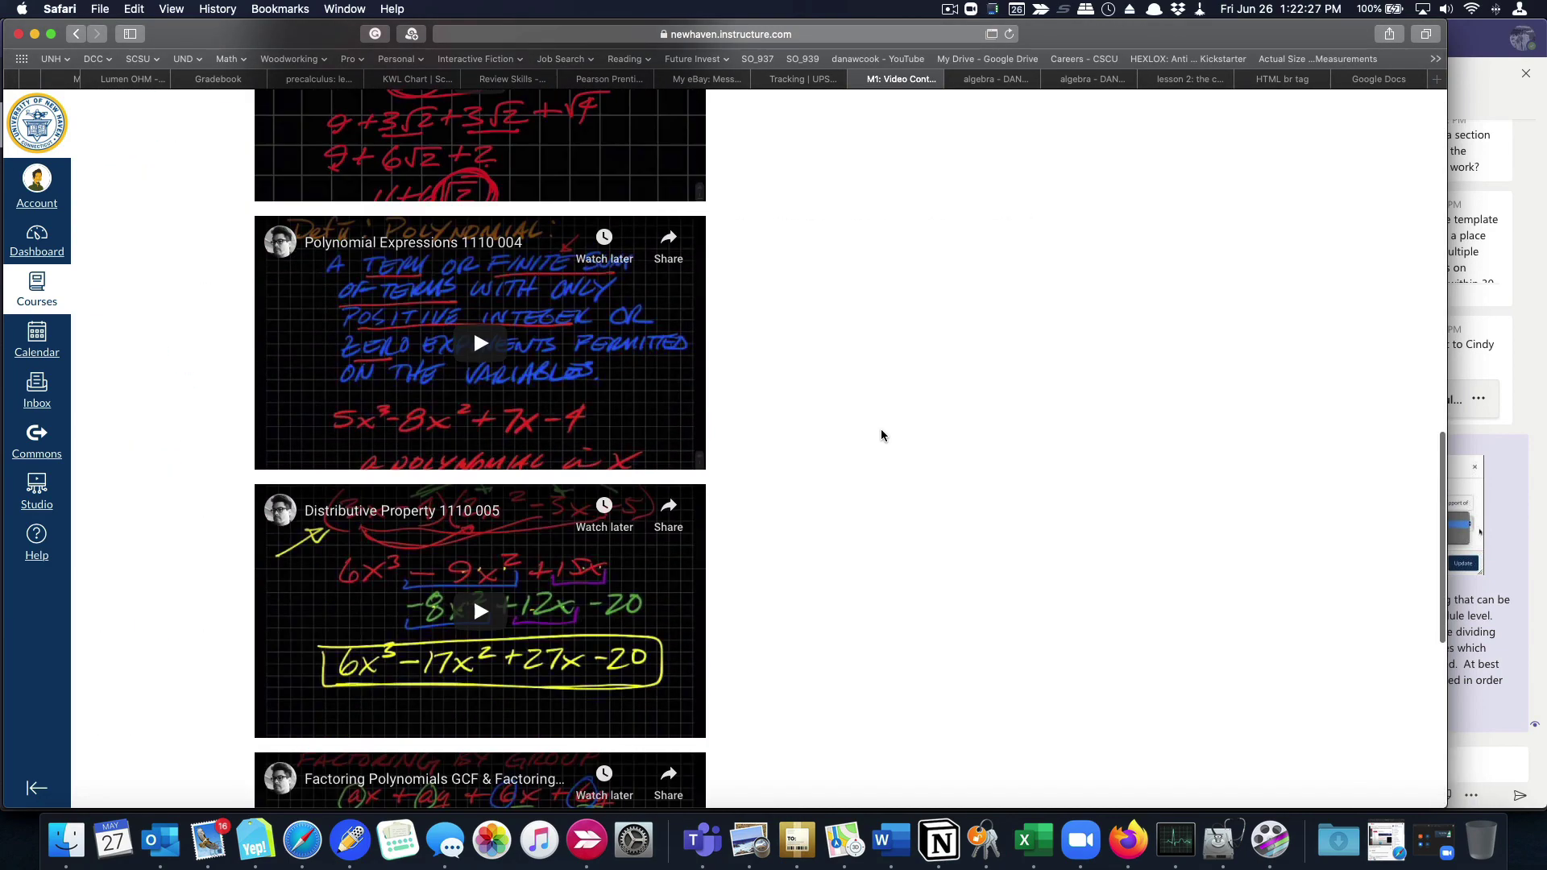